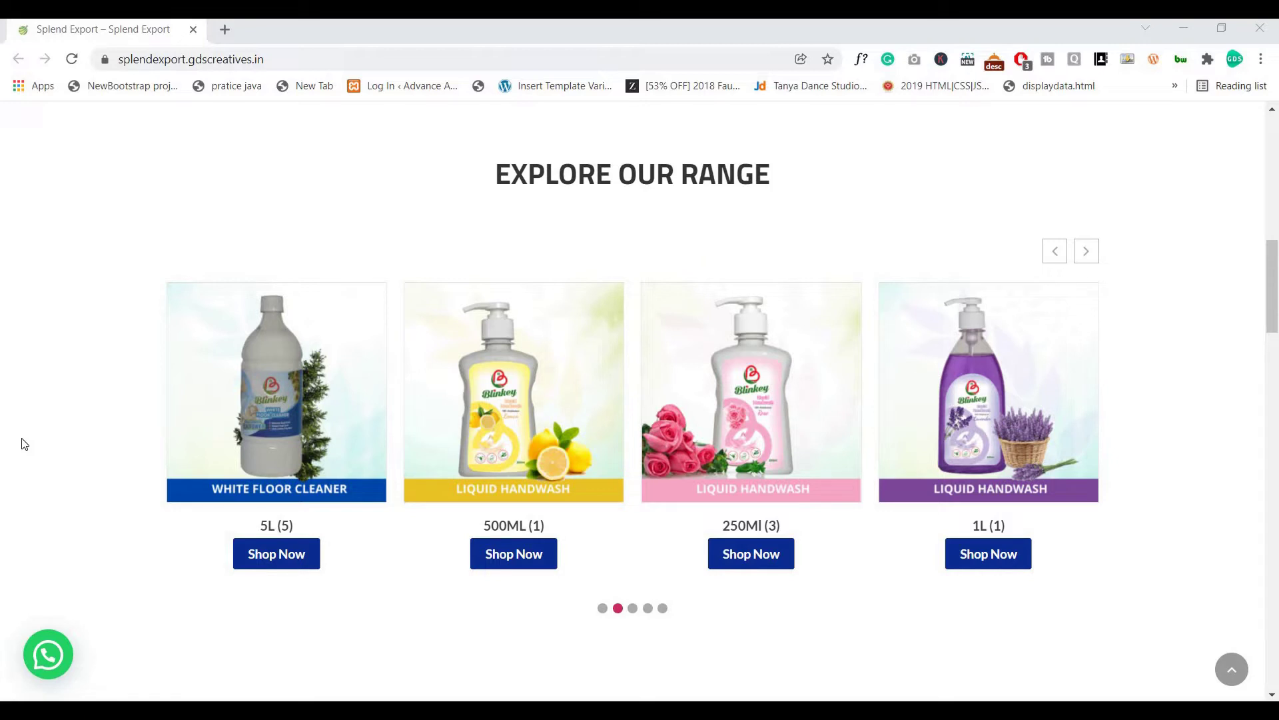
# Step: Browse the category slider on the storefront and check the 500ML category's shop page in a separate tab
pyautogui.click(1084, 257)
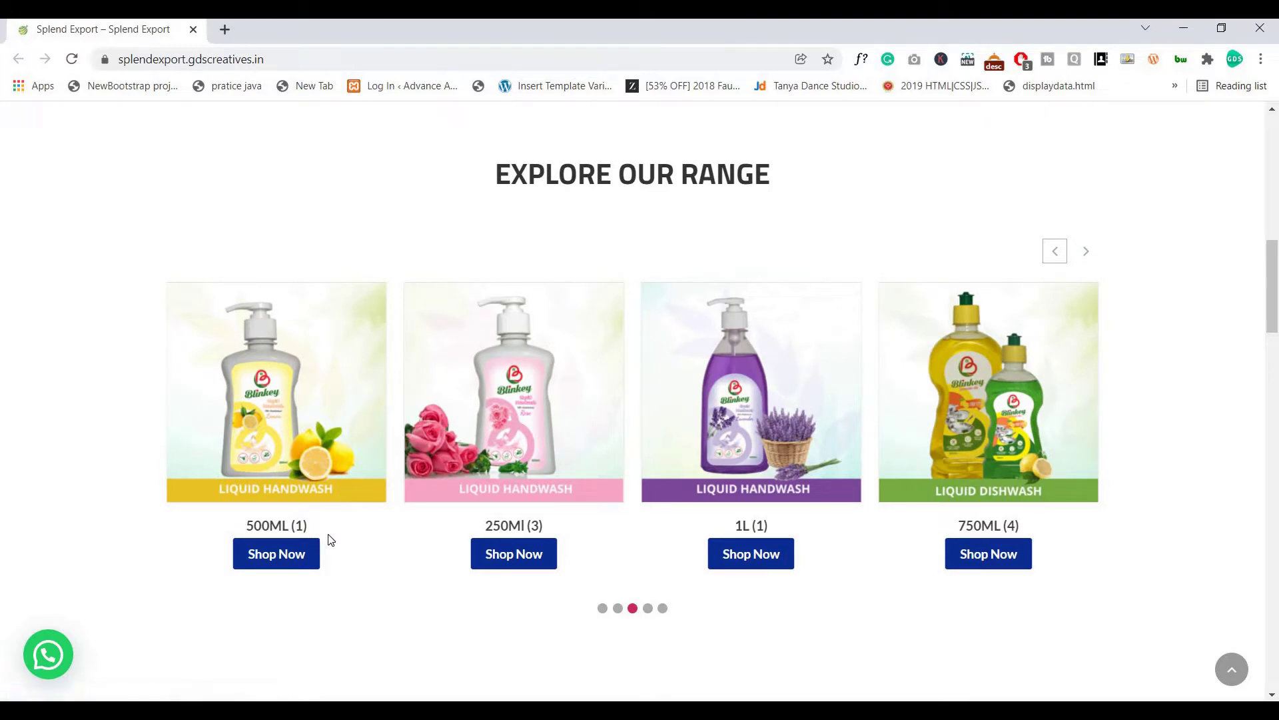
pyautogui.middleClick(289, 563)
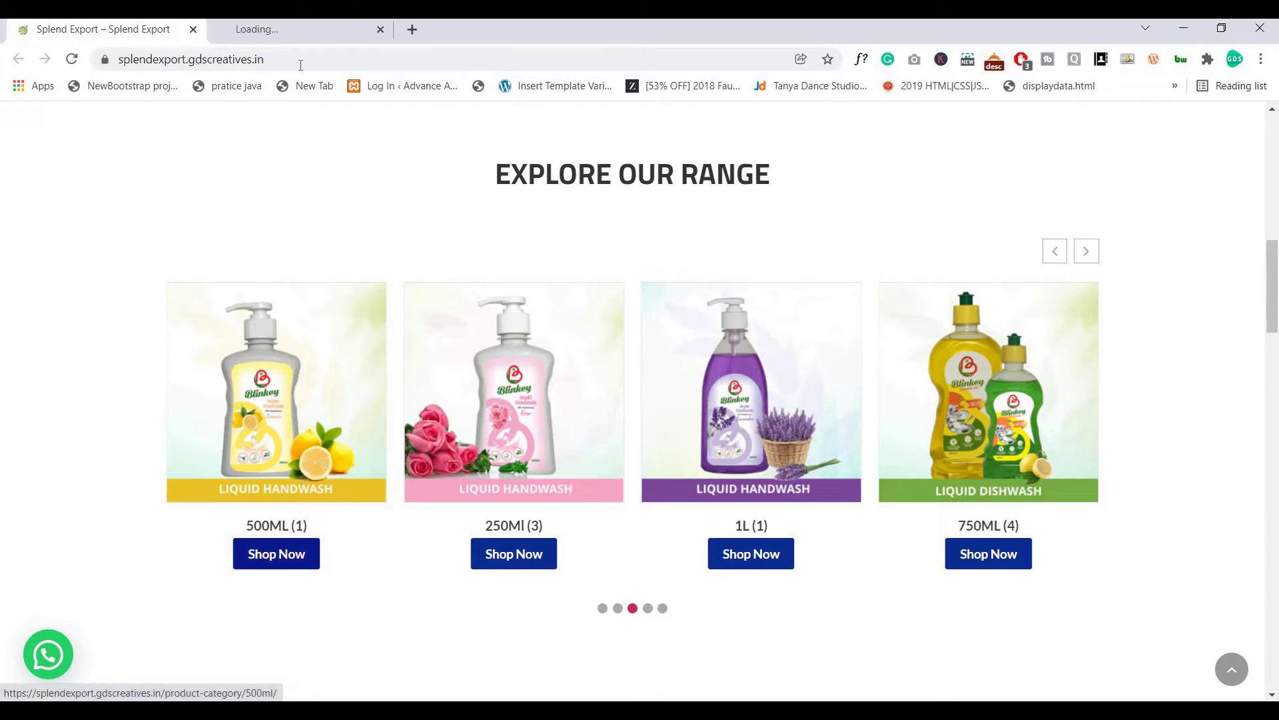
pyautogui.click(292, 29)
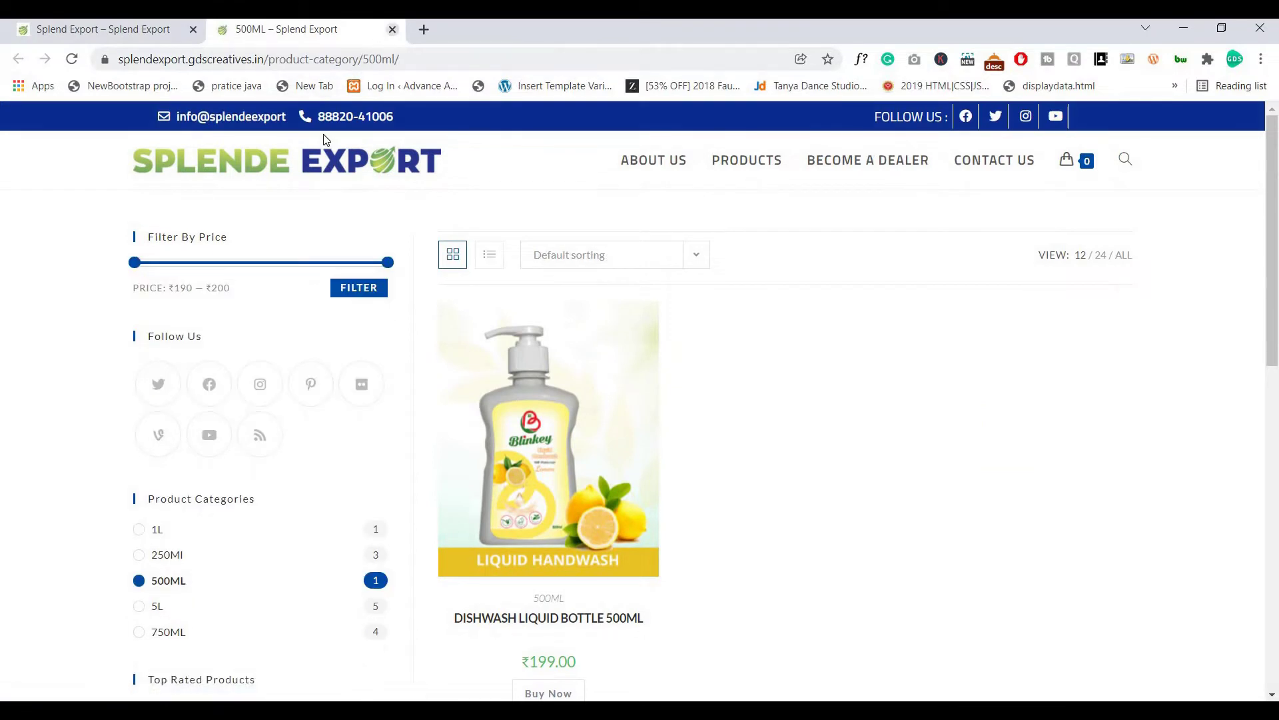
pyautogui.hotkey('ctrl', 'w')
pyautogui.click(1087, 253)
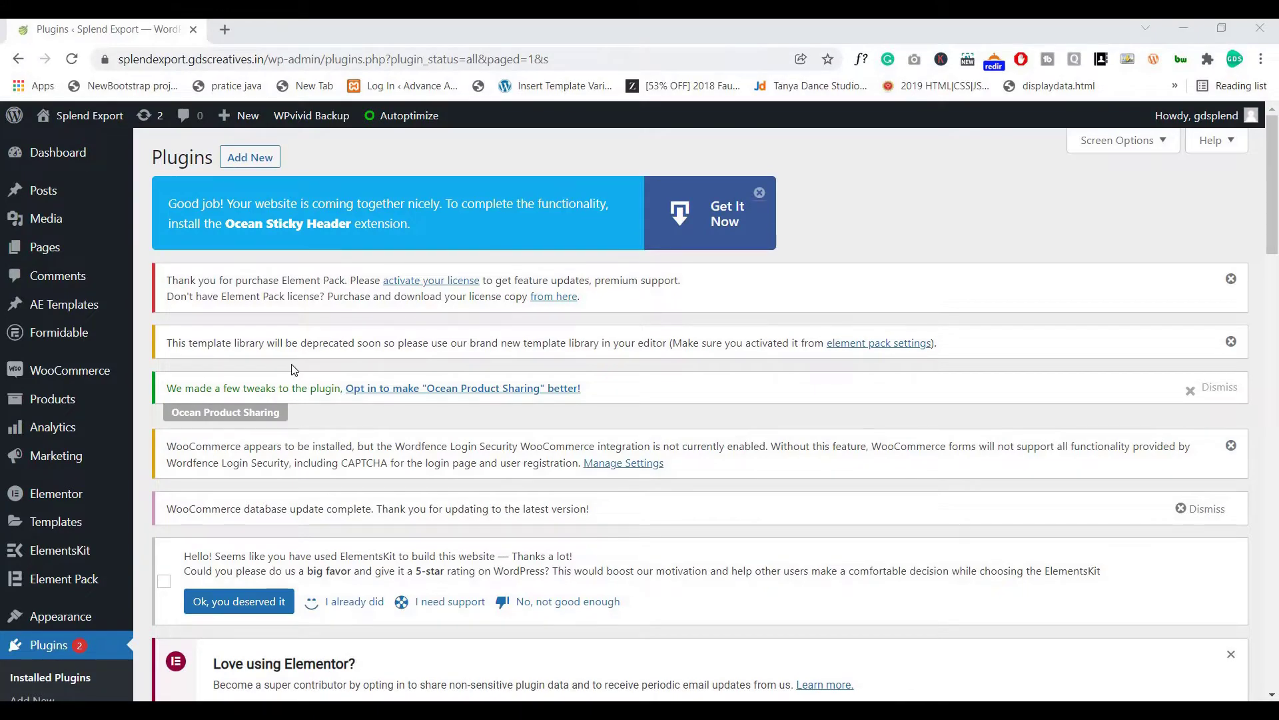
# Step: Search the plugins available to add for "Category Slider for WooCommerce"
pyautogui.click(256, 164)
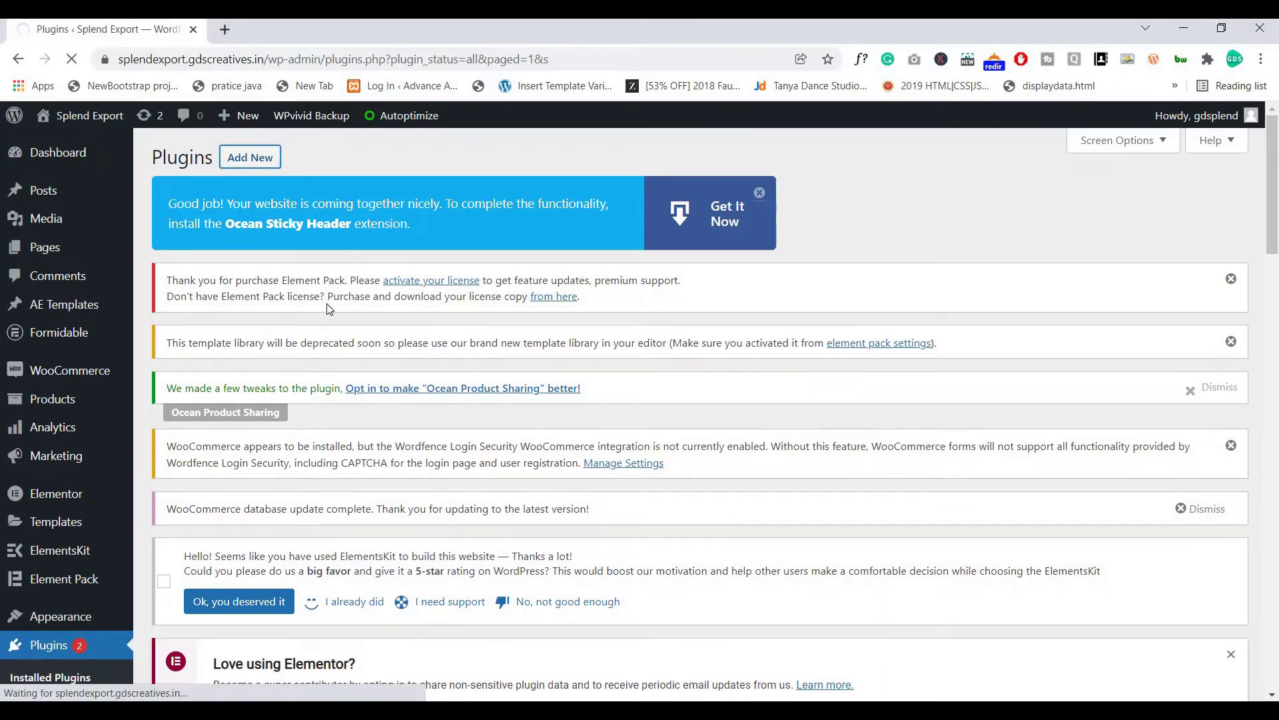
pyautogui.scroll(-3, 1041, 377)
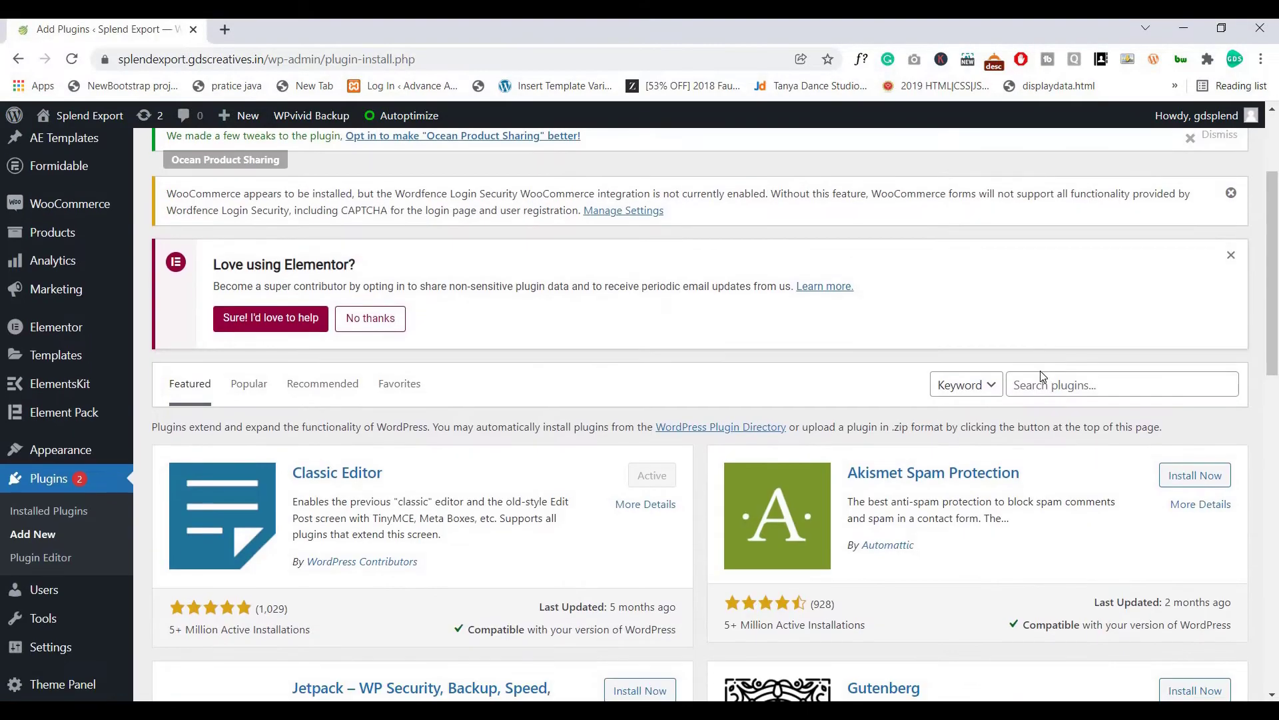
pyautogui.click(1043, 377)
pyautogui.write('Category Slider for WooCommerce')
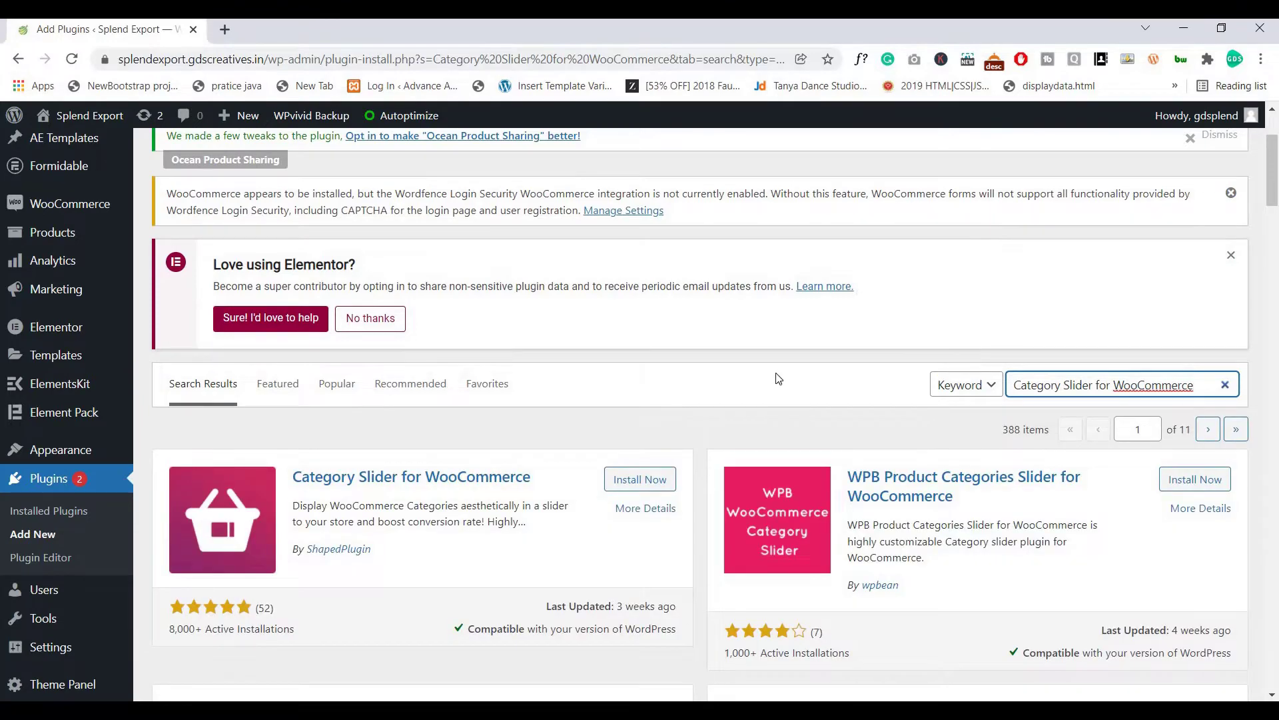
# Step: Install and activate the Category Slider for WooCommerce plugin by ShapedPlugin
pyautogui.scroll(-2, 639, 393)
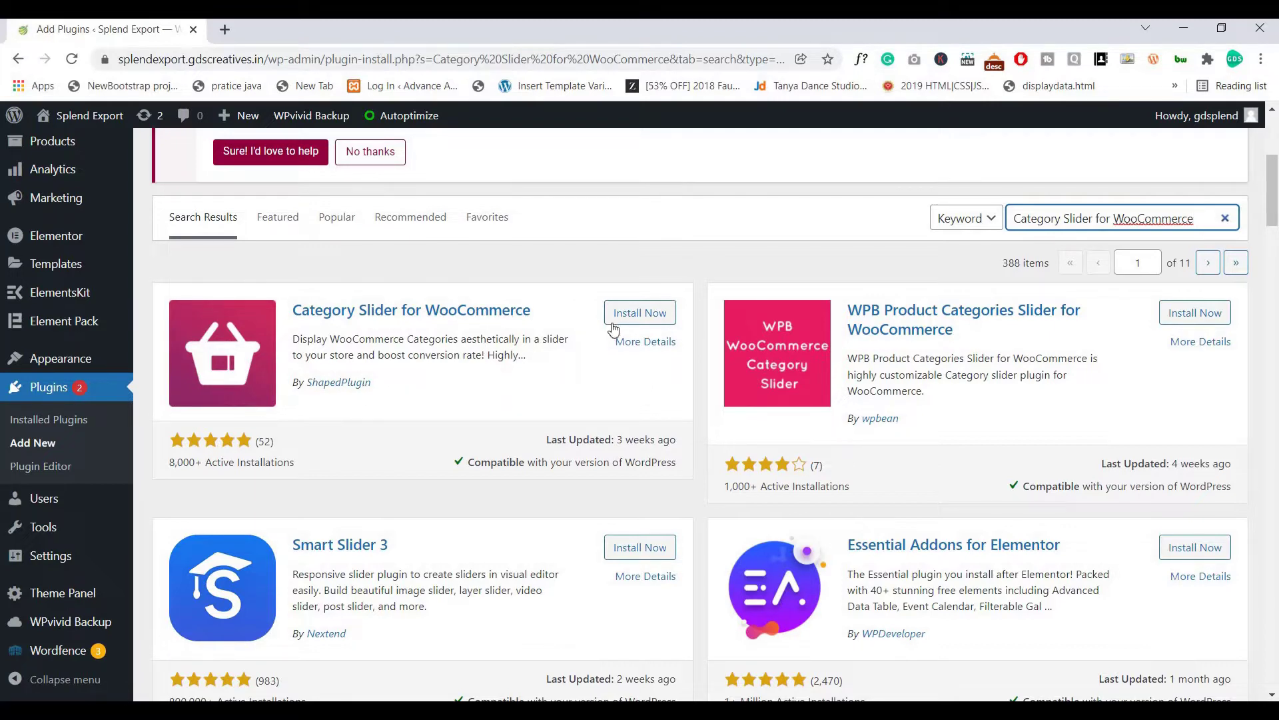
pyautogui.click(652, 313)
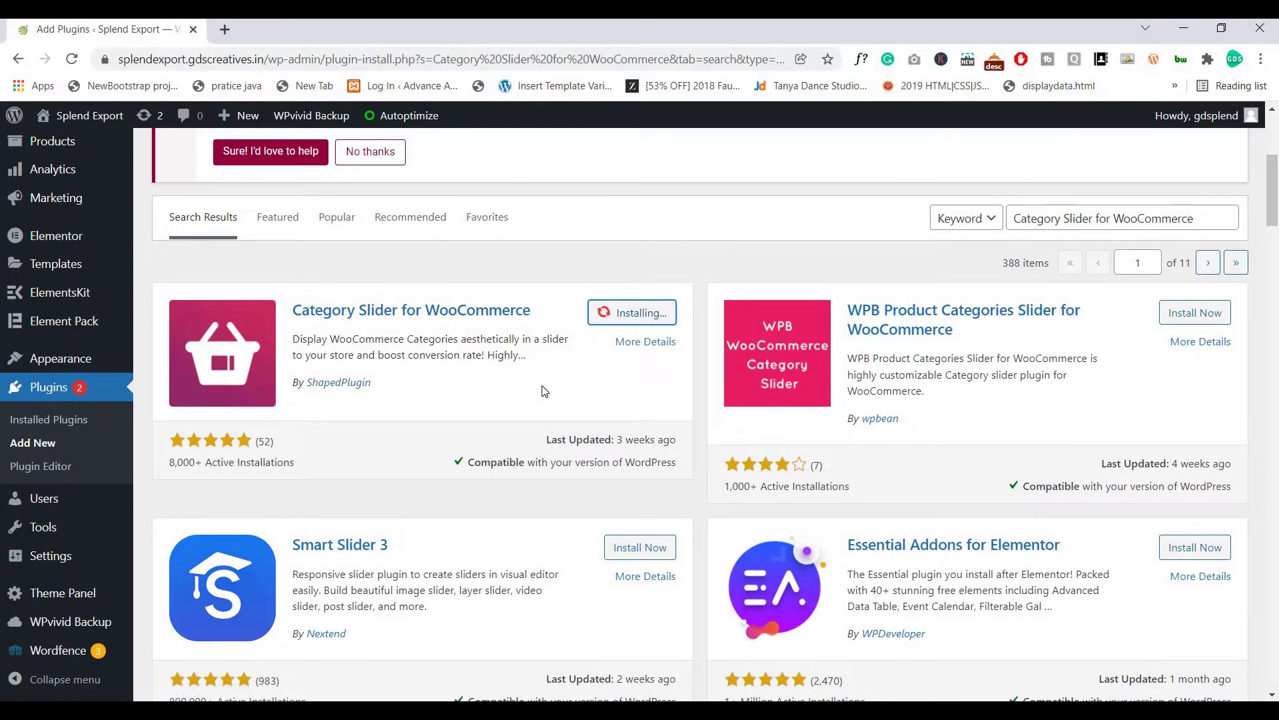
pyautogui.click(647, 313)
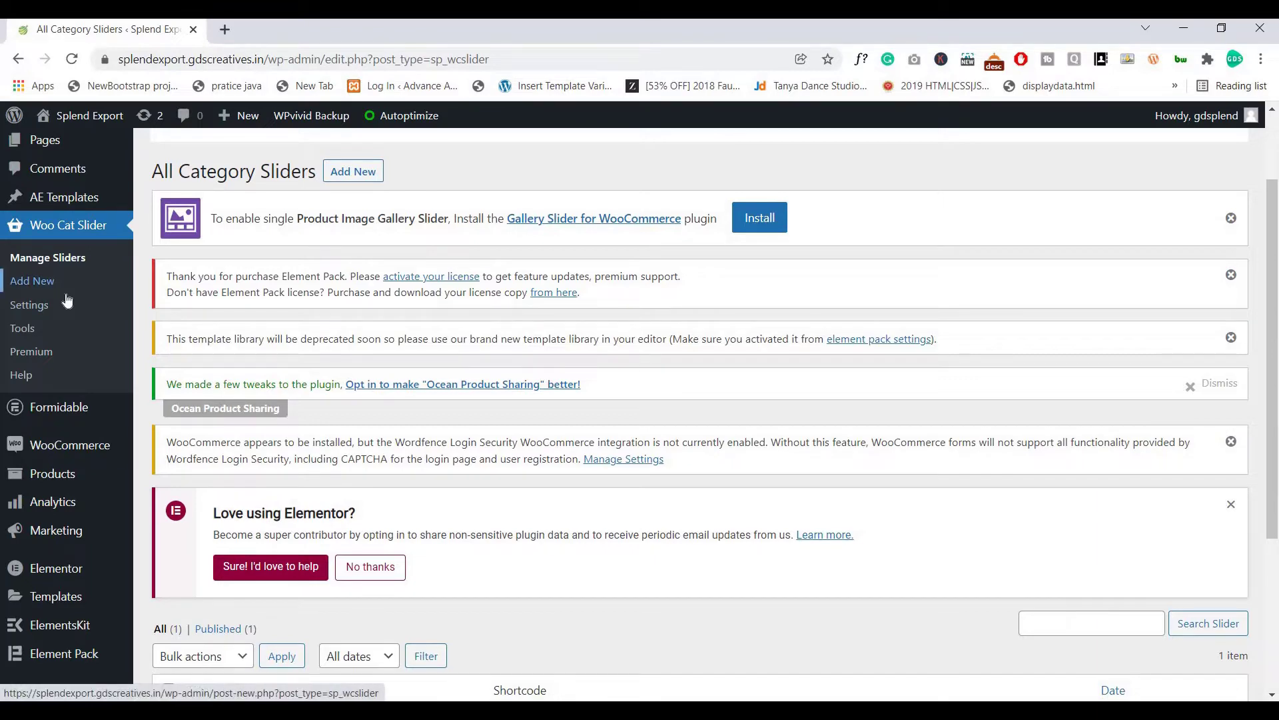
# Step: Add a new category slider with the title "Cat Slider"
pyautogui.scroll(-4, 389, 286)
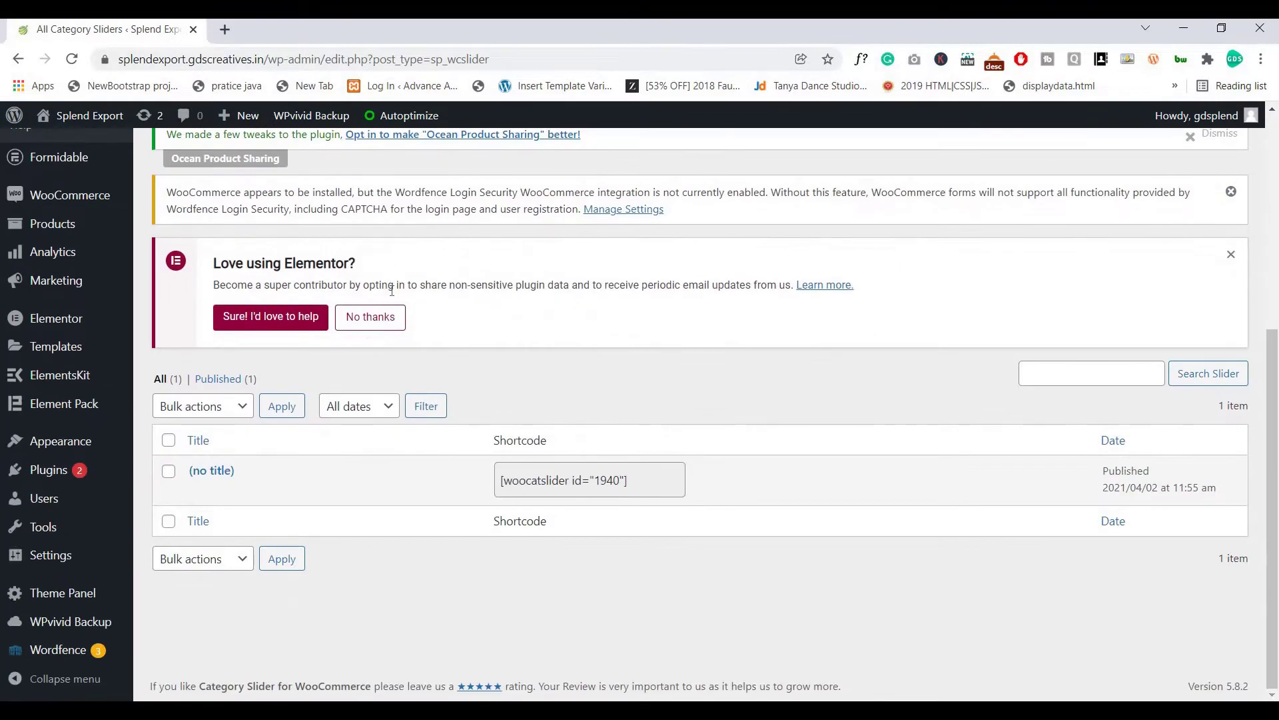
pyautogui.moveTo(261, 476)
pyautogui.scroll(5, 358, 470)
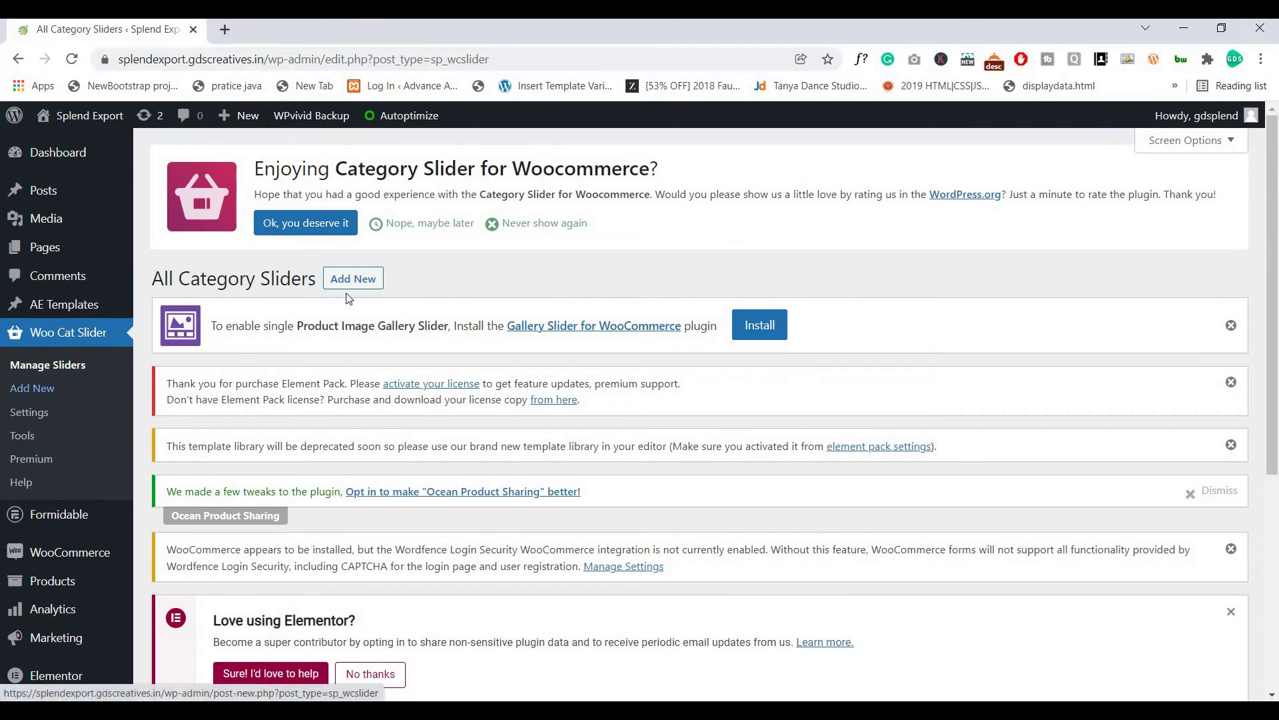
pyautogui.click(352, 288)
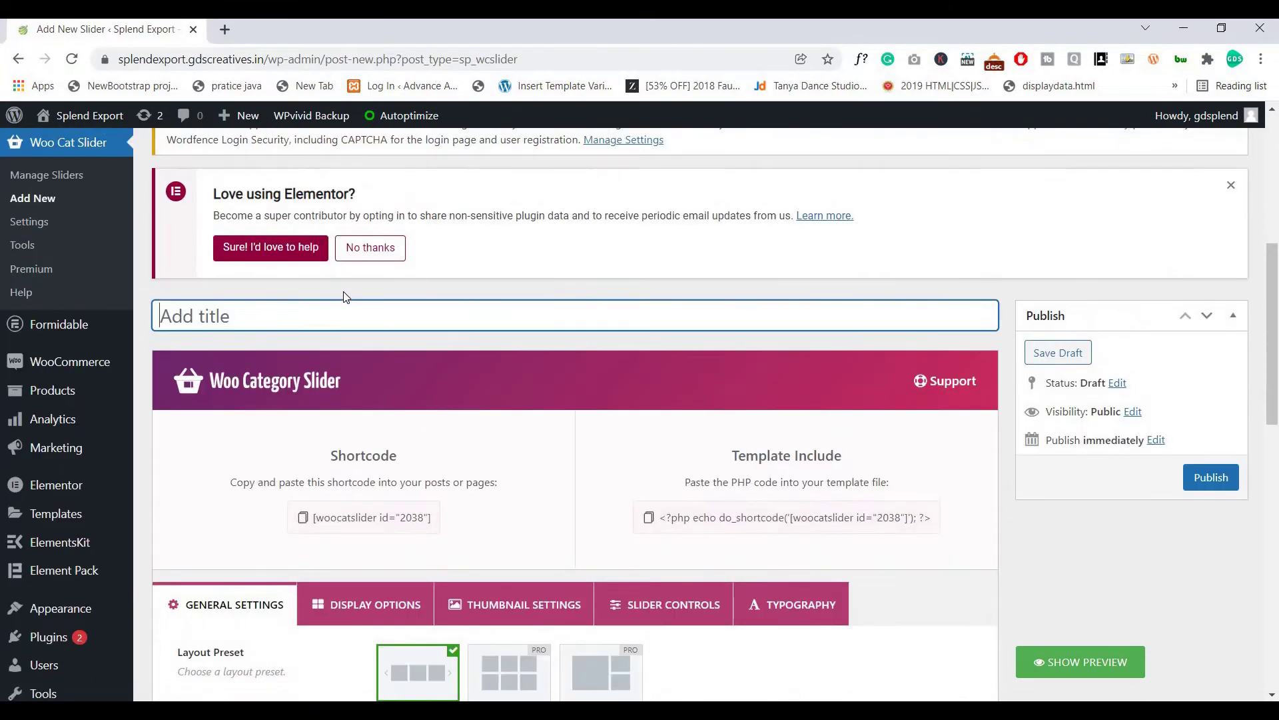
pyautogui.write('Cat Slider')
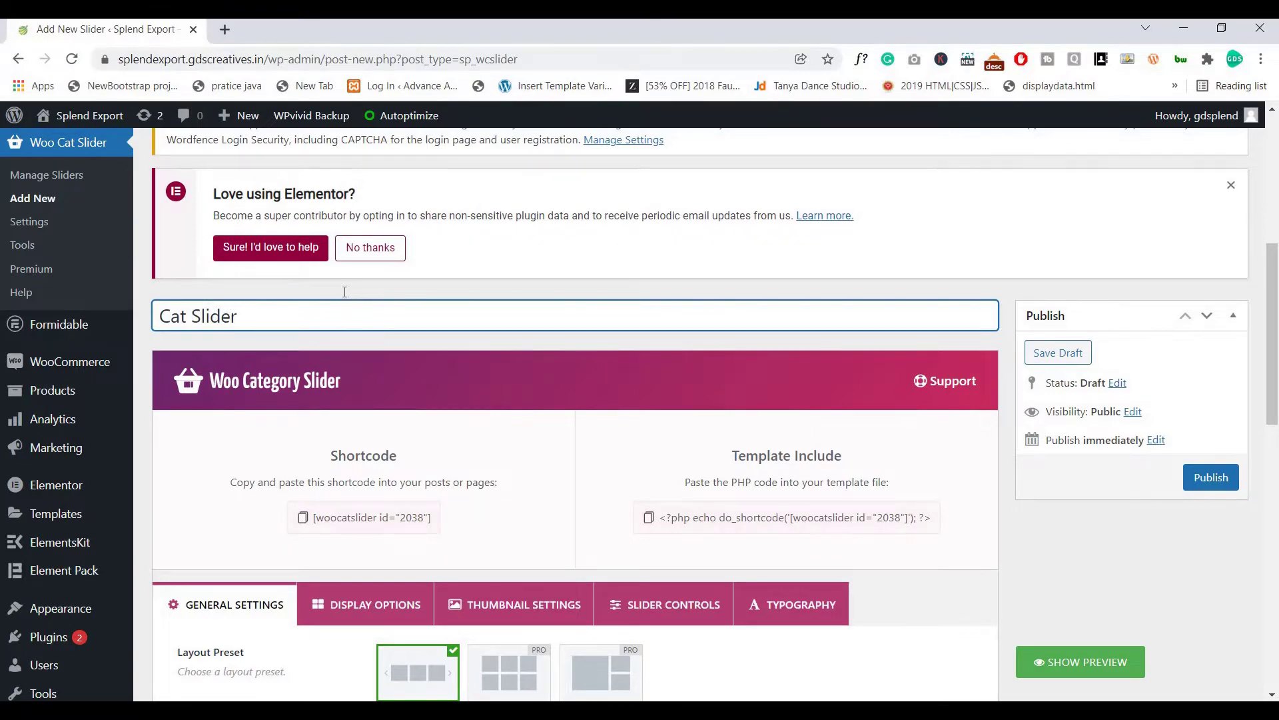
# Step: Examine the new slider's shortcode, template code, layout presets and slider mode in the general settings
pyautogui.scroll(-3, 346, 293)
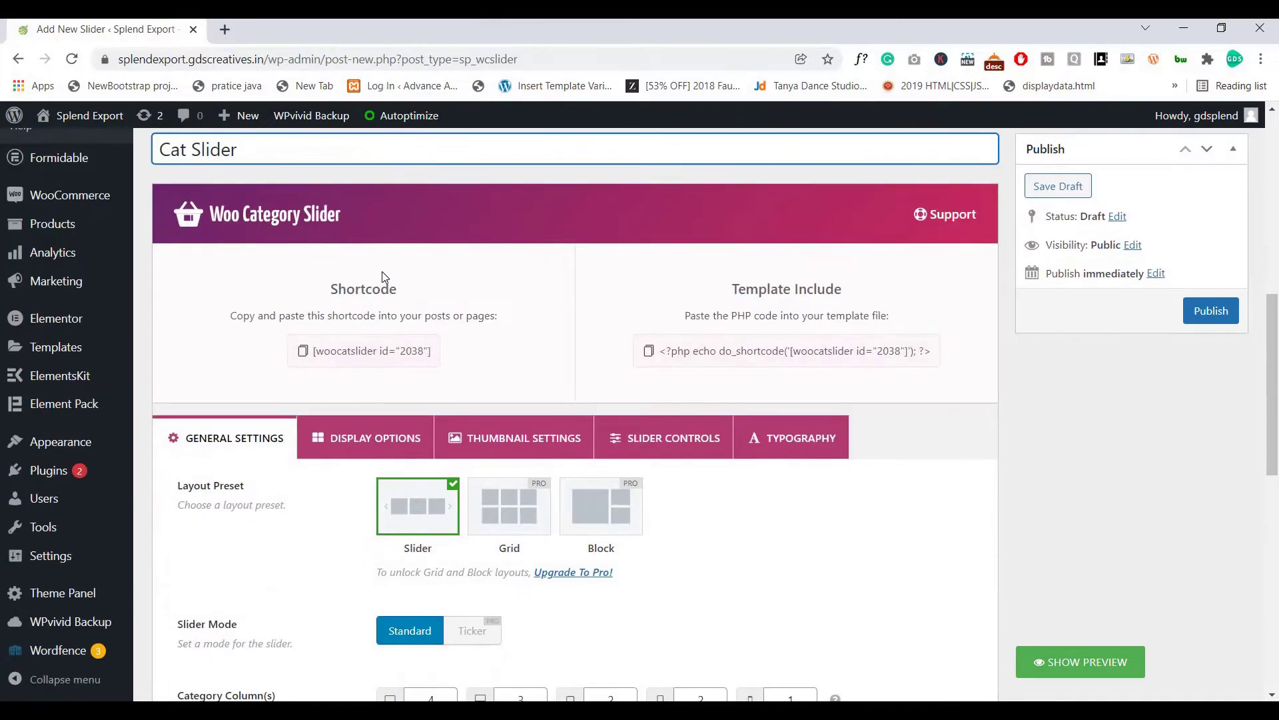
pyautogui.scroll(-1, 353, 276)
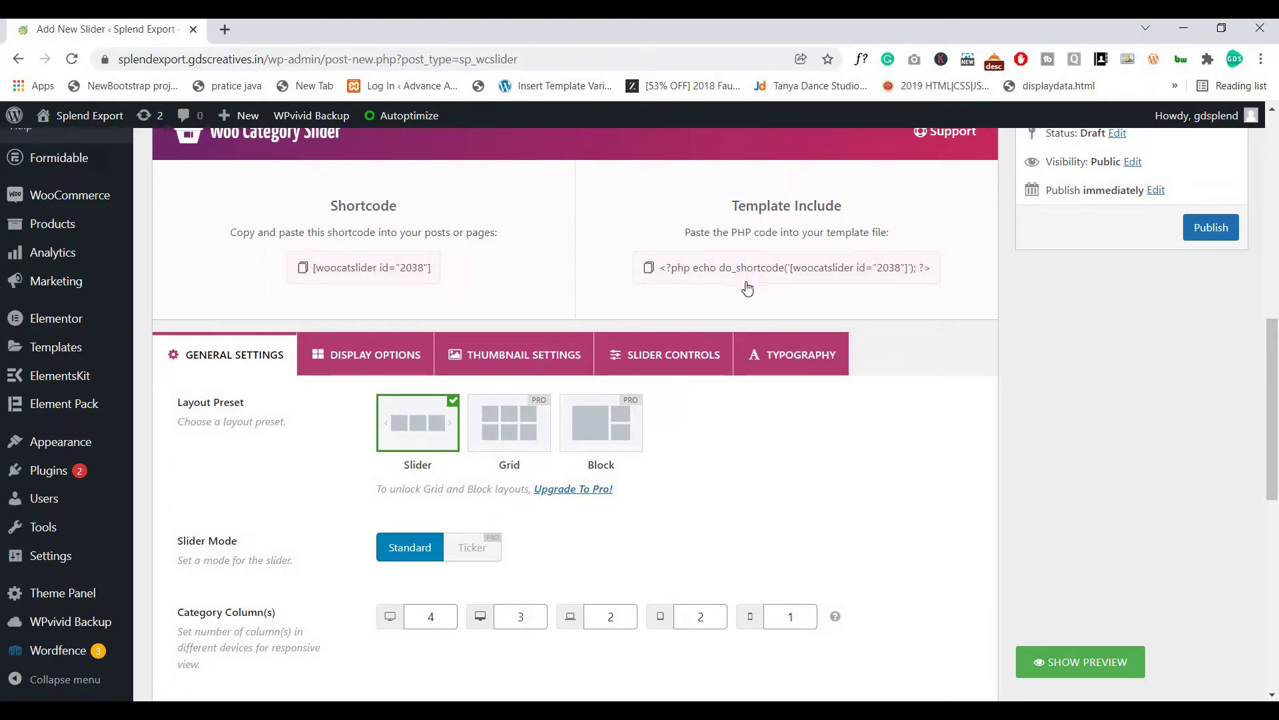
pyautogui.scroll(-1, 390, 370)
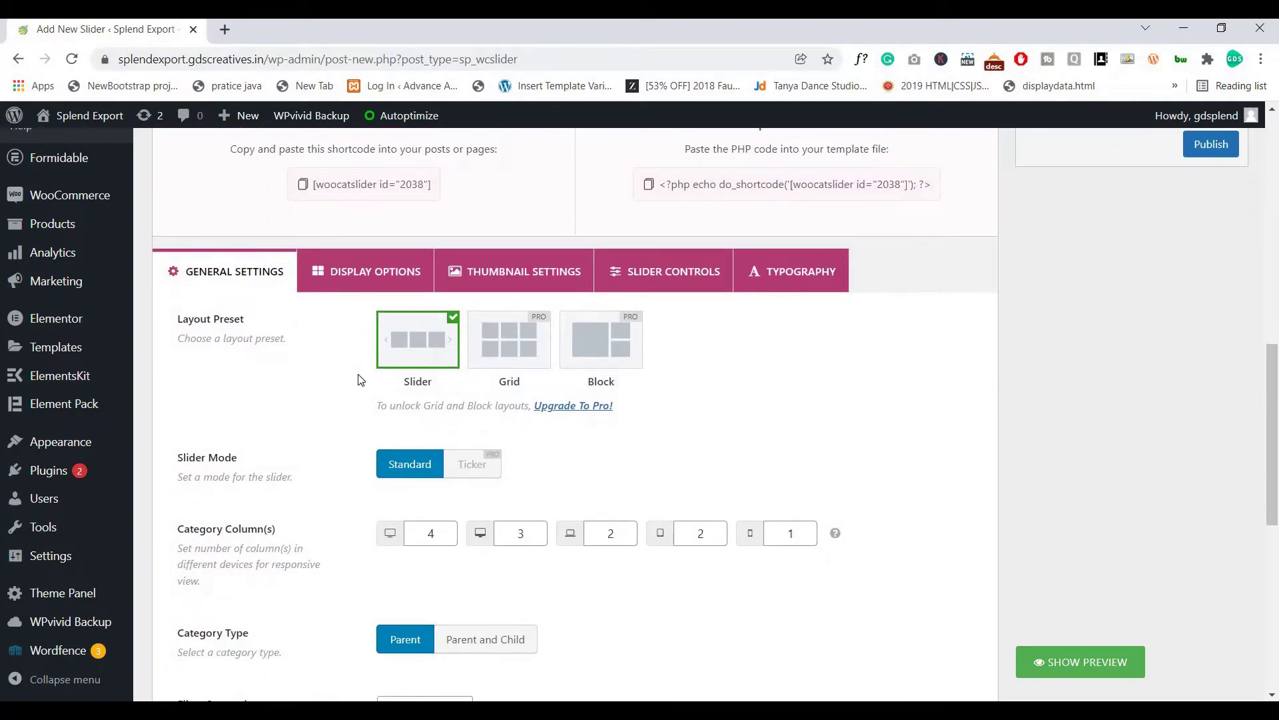
pyautogui.scroll(-2, 360, 380)
pyautogui.scroll(1, 226, 250)
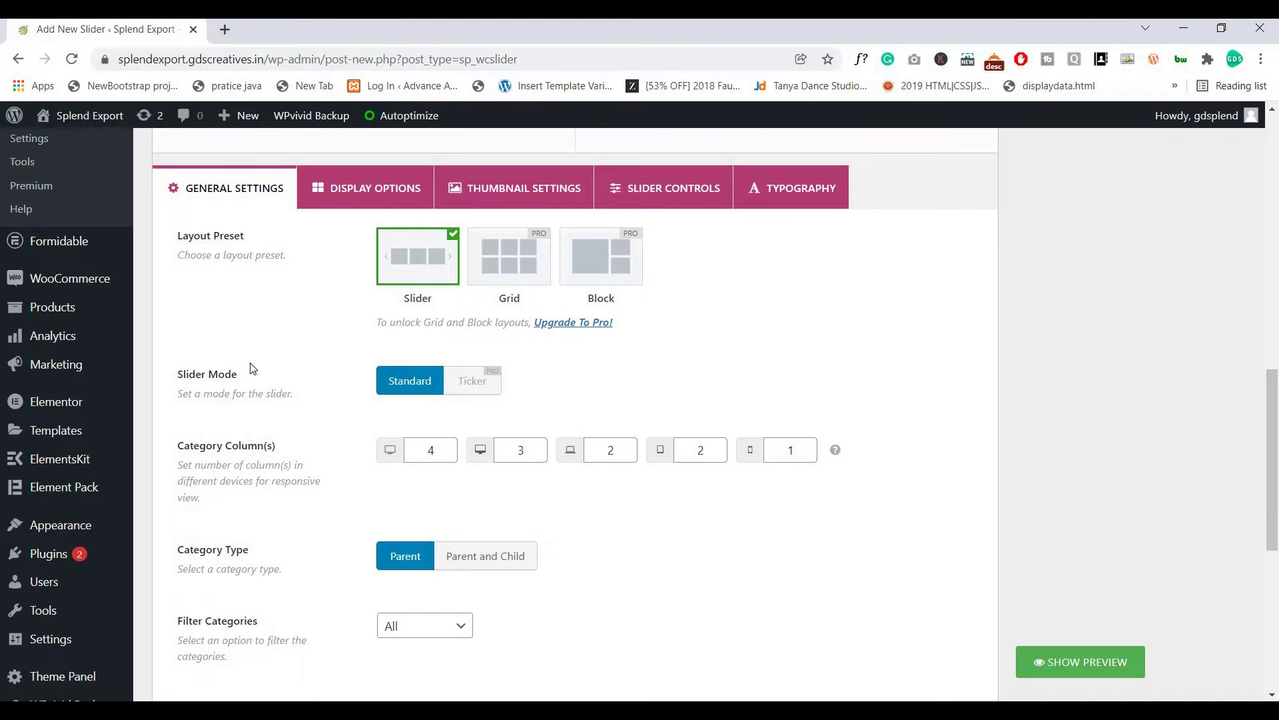
pyautogui.scroll(-1, 373, 293)
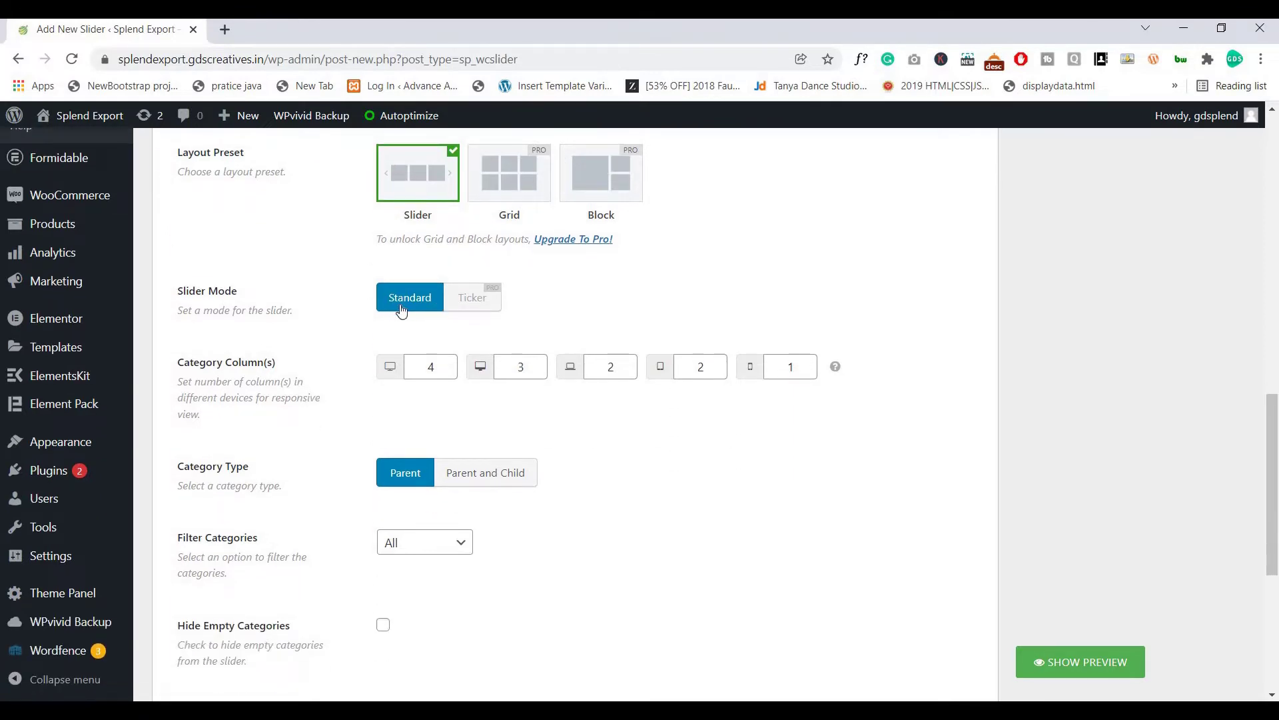
# Step: Go through the Category Column(s) values for each device size
pyautogui.scroll(-1, 400, 308)
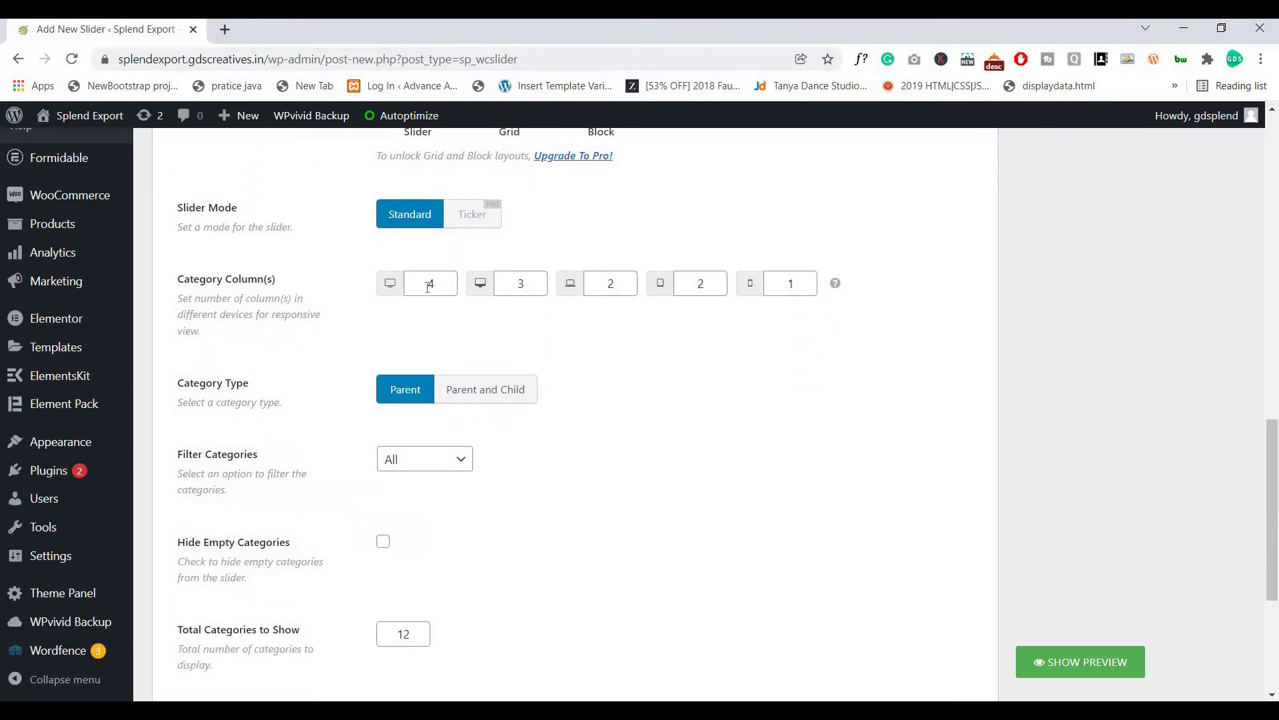
pyautogui.click(428, 287)
pyautogui.click(520, 287)
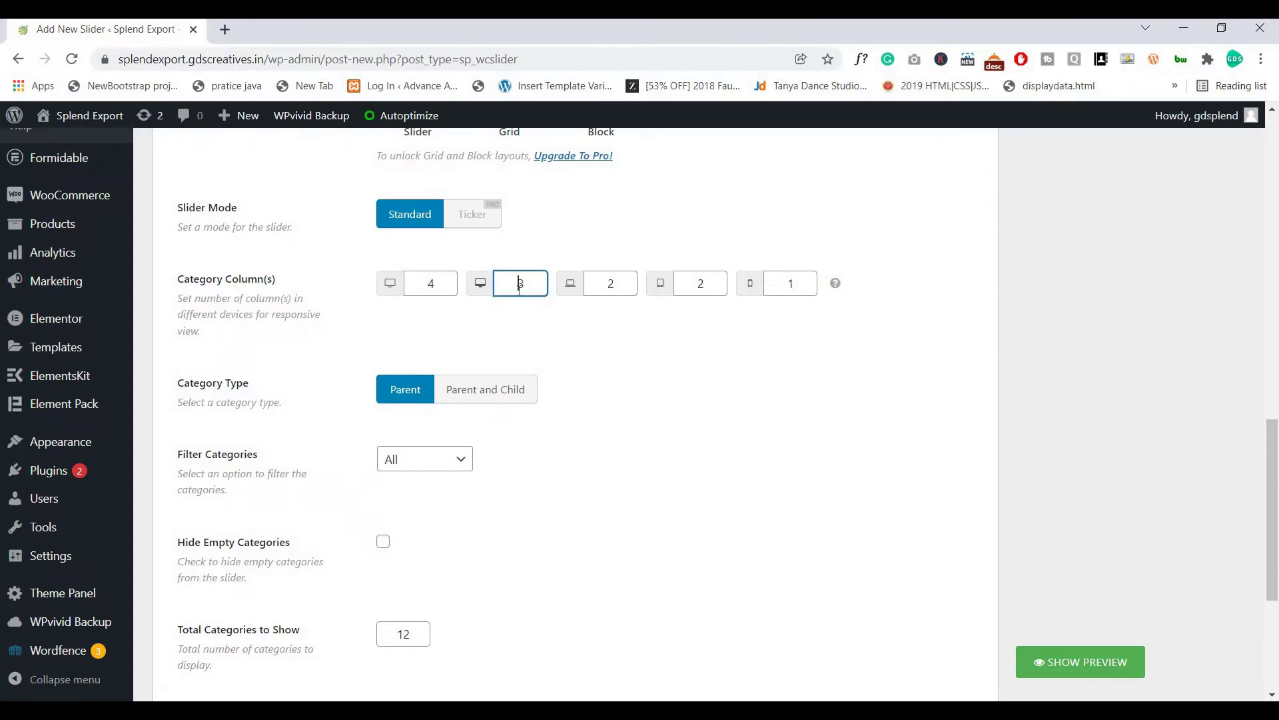
pyautogui.click(603, 290)
pyautogui.click(697, 289)
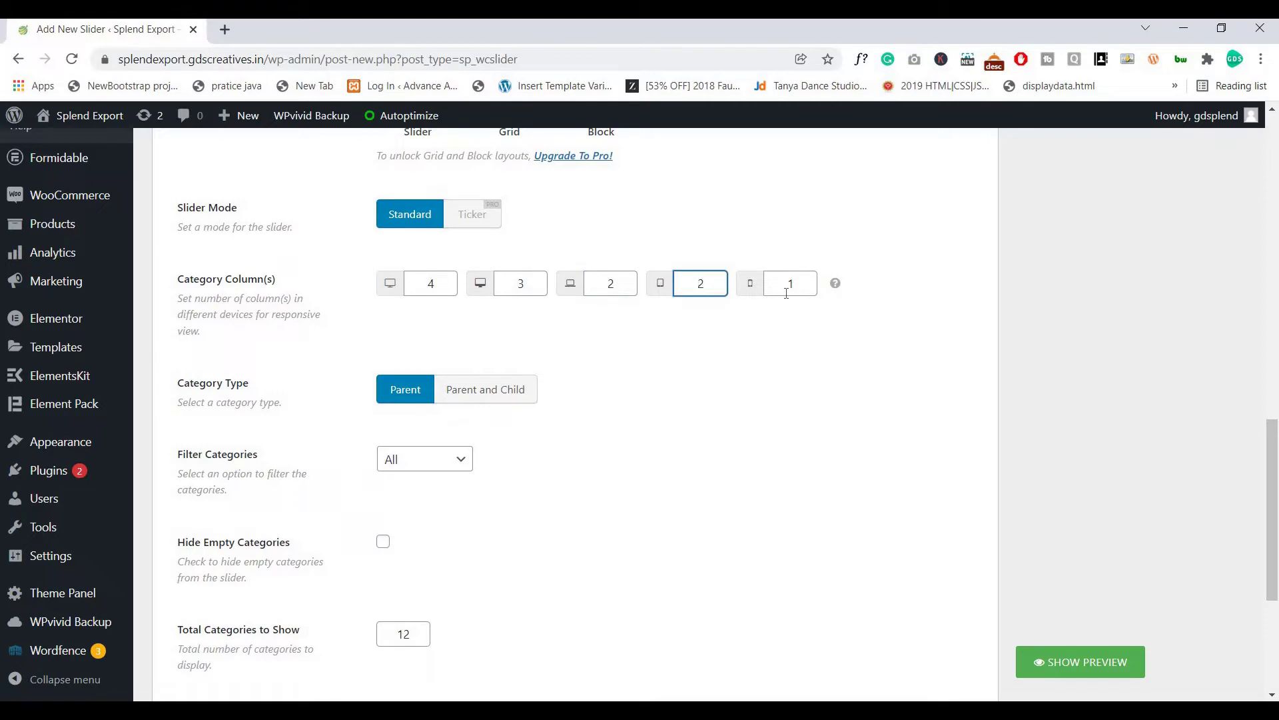
pyautogui.click(787, 293)
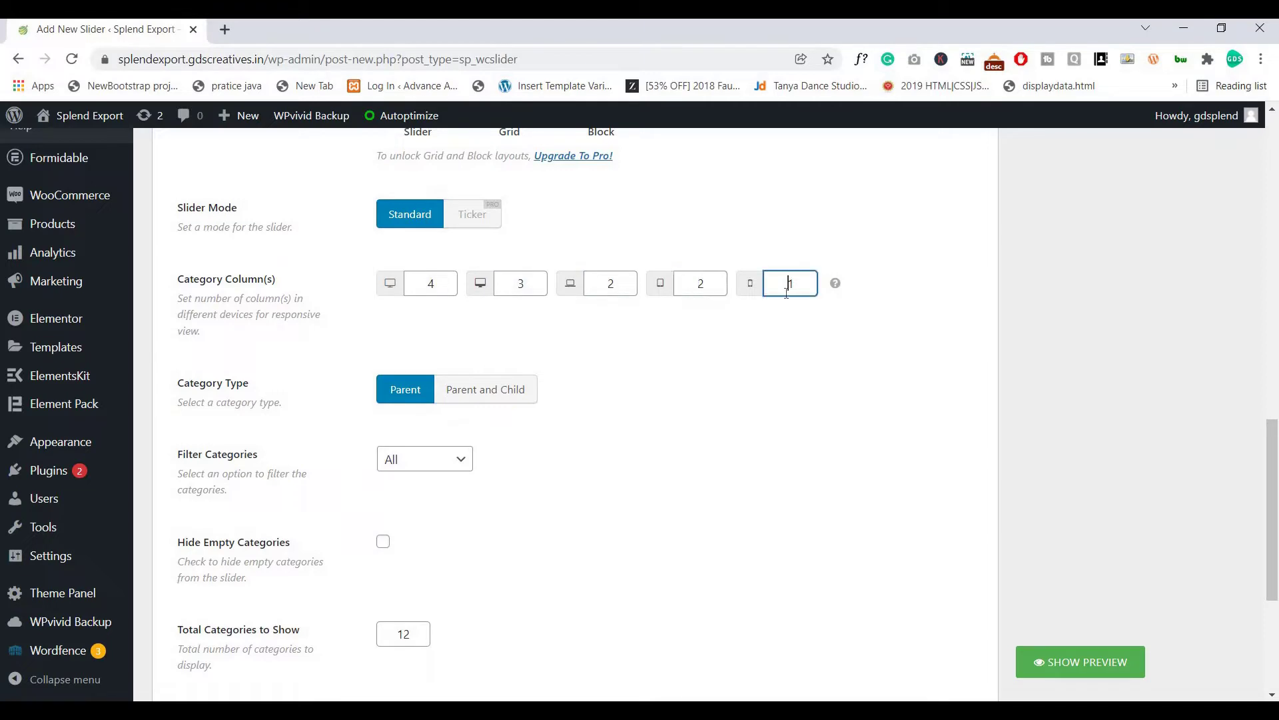
pyautogui.click(443, 289)
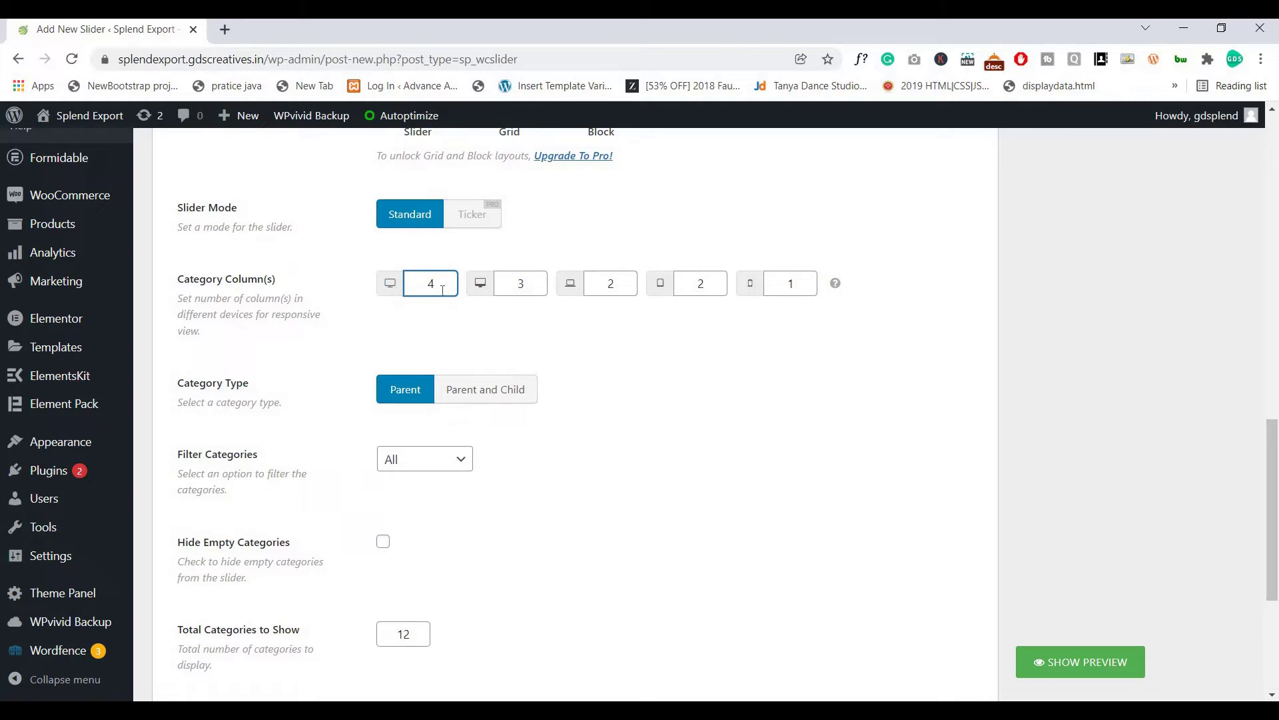
# Step: Try the Parent and Child category type to see its options, and return the category type to Parent
pyautogui.scroll(-1, 266, 306)
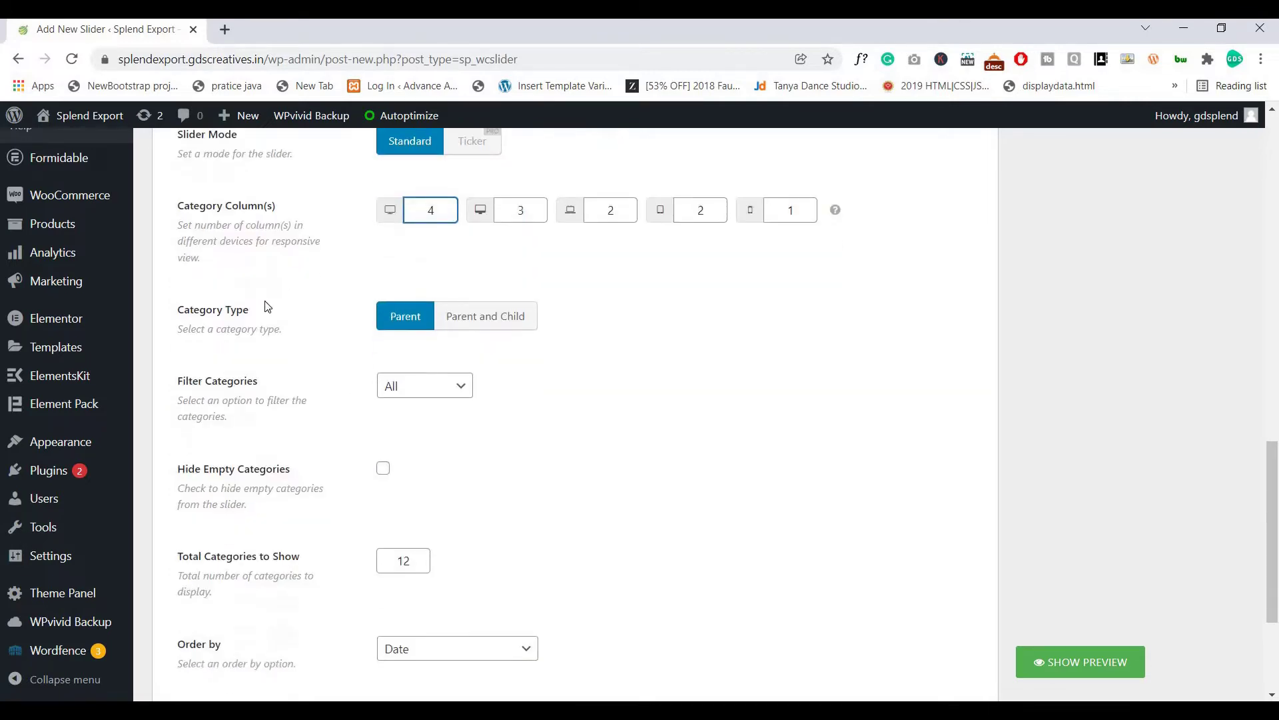
pyautogui.scroll(-1, 254, 303)
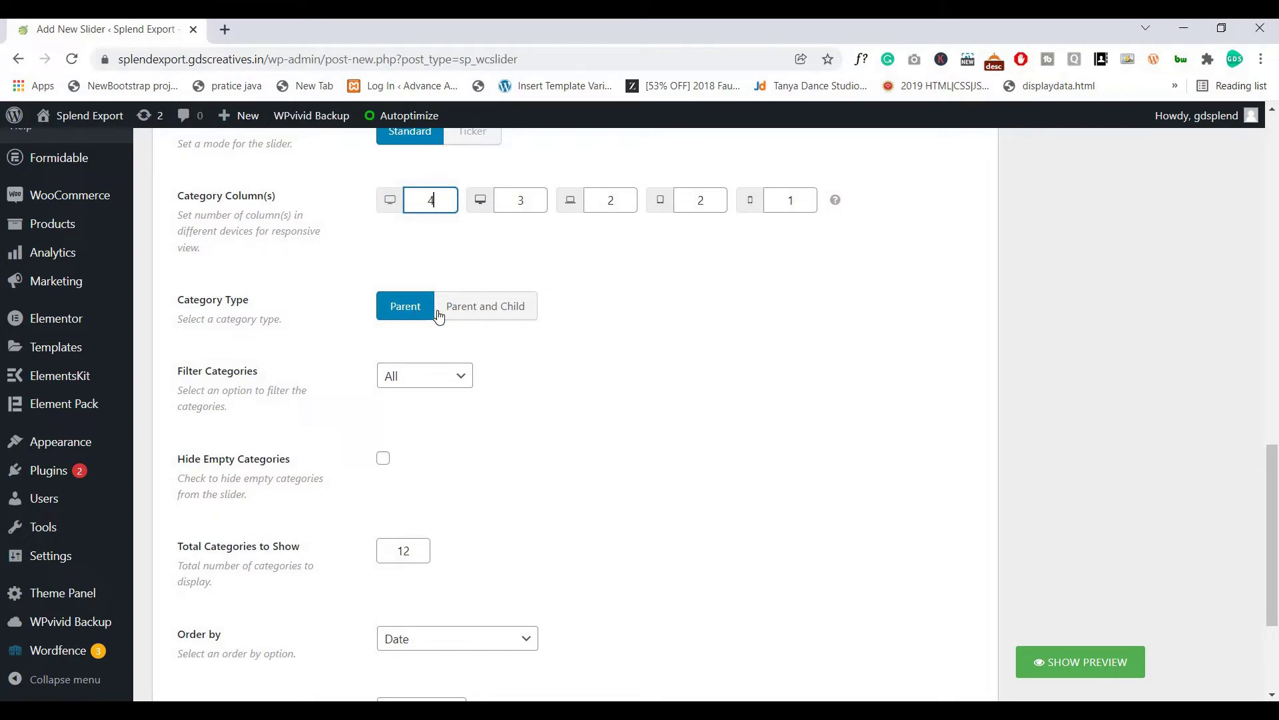
pyautogui.click(462, 316)
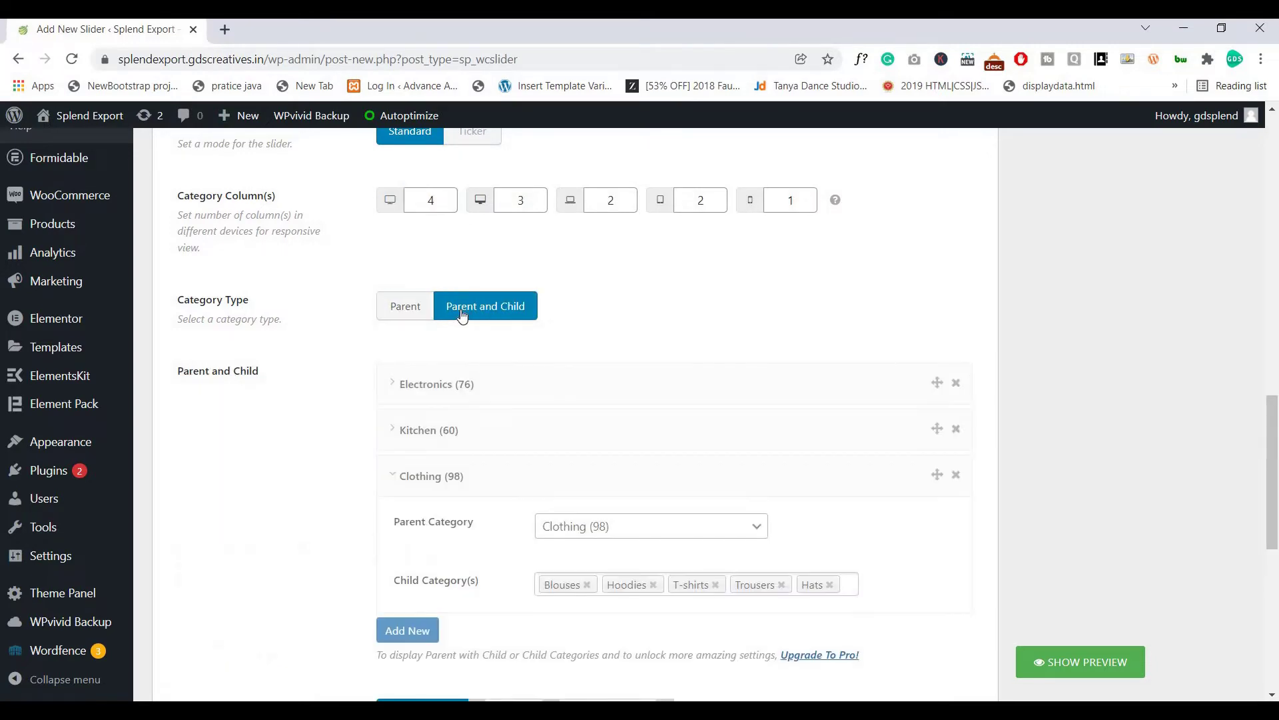
pyautogui.click(402, 313)
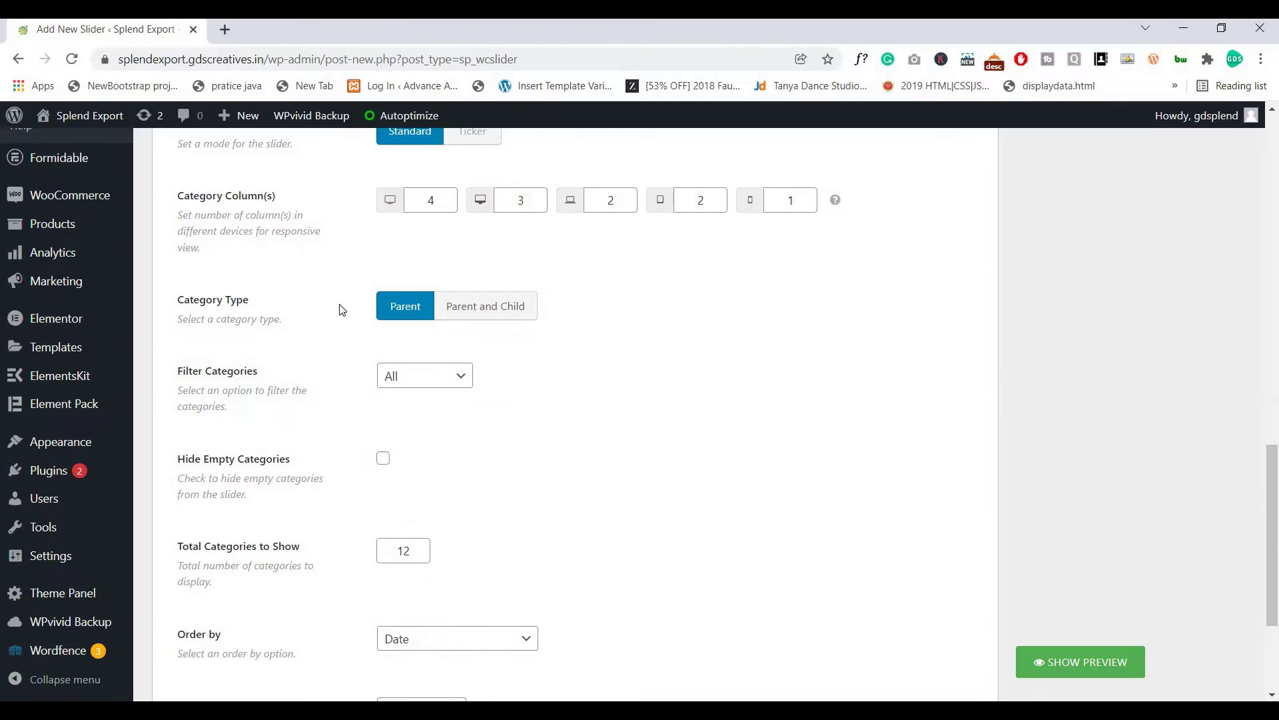
# Step: Set the slider's category filter to Specific
pyautogui.scroll(-3, 341, 309)
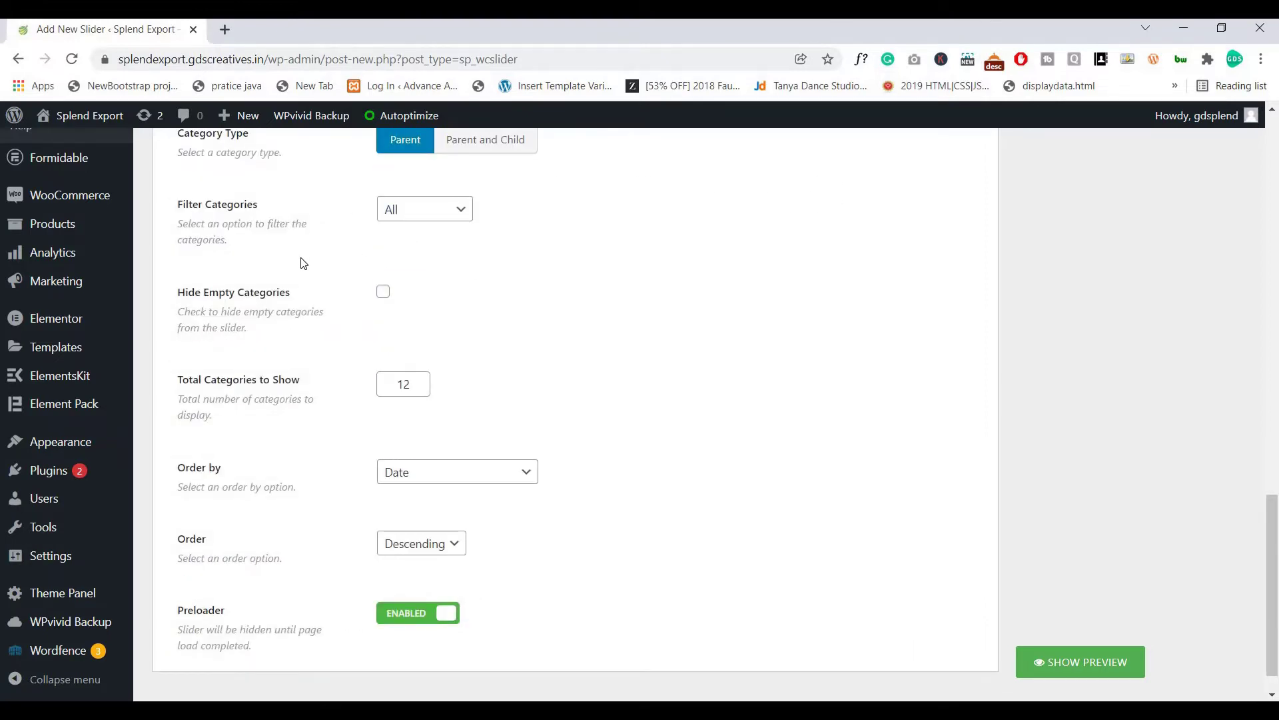
pyautogui.scroll(1, 301, 261)
pyautogui.scroll(-1, 313, 269)
pyautogui.click(405, 214)
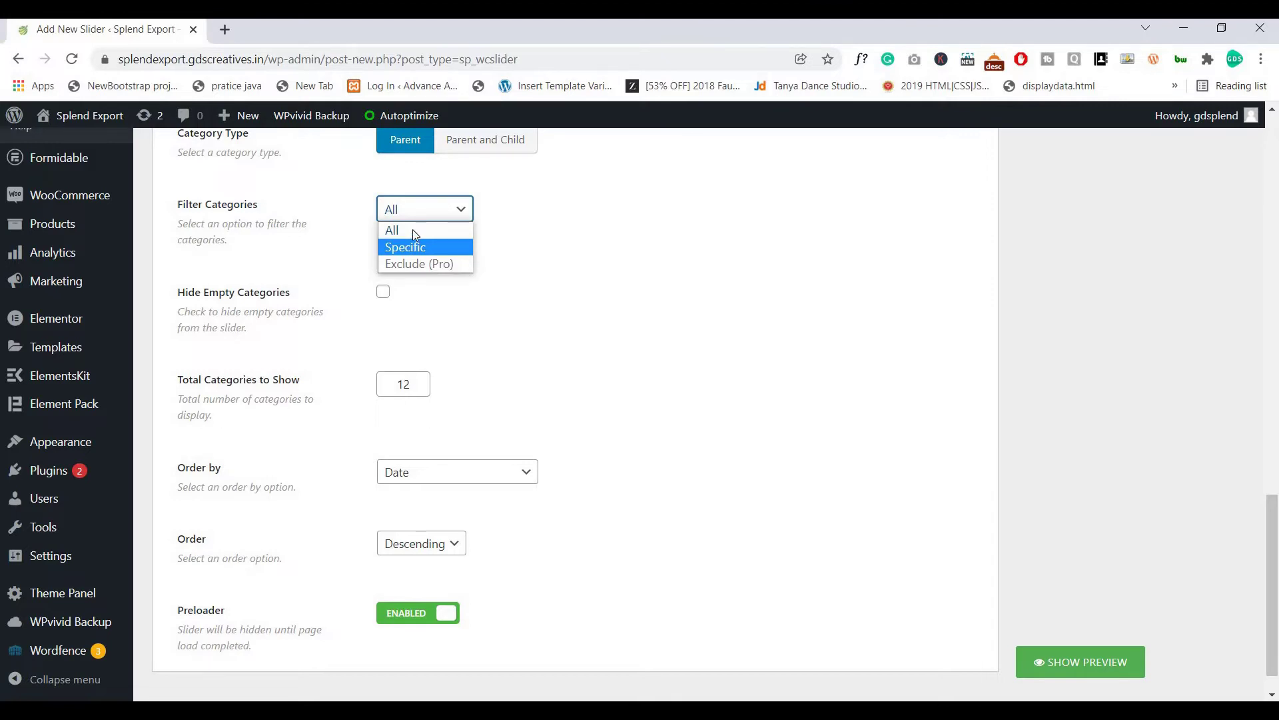
pyautogui.click(411, 247)
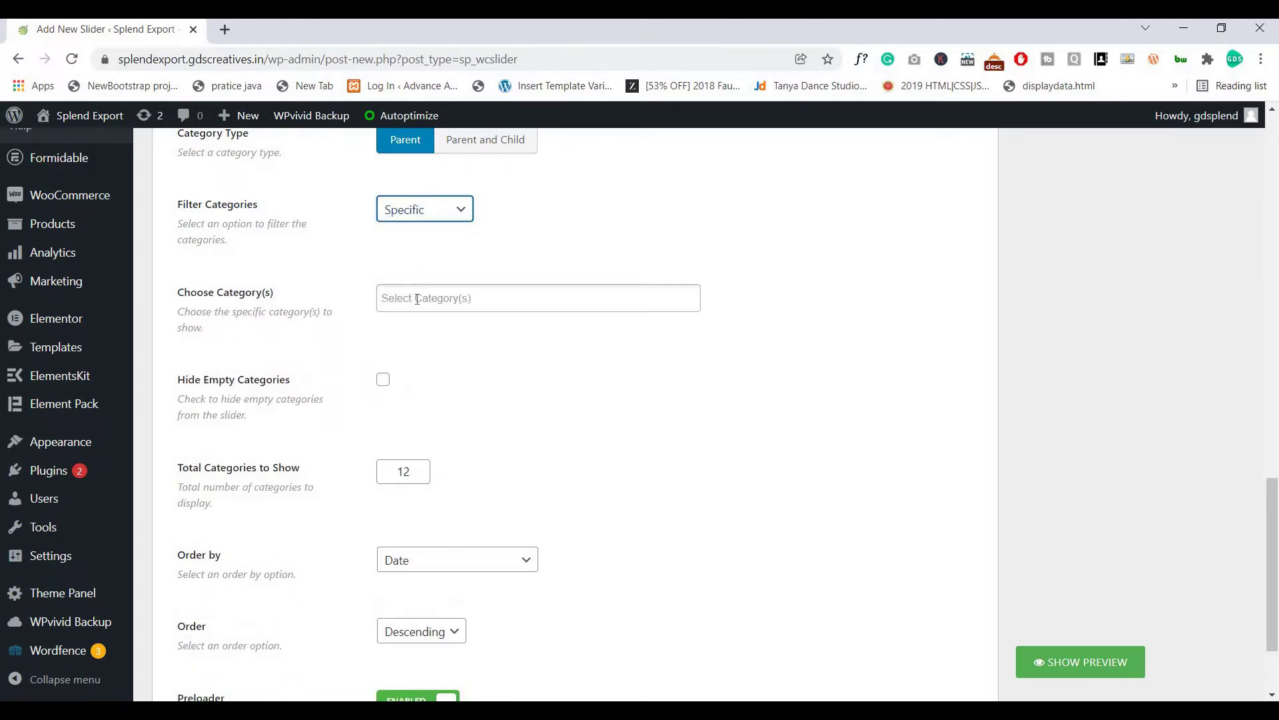
# Step: Choose the categories 1L, 250Ml, 500ML, 750ML and 5L for the slider
pyautogui.click(415, 297)
pyautogui.press('Down')
pyautogui.press('Return')
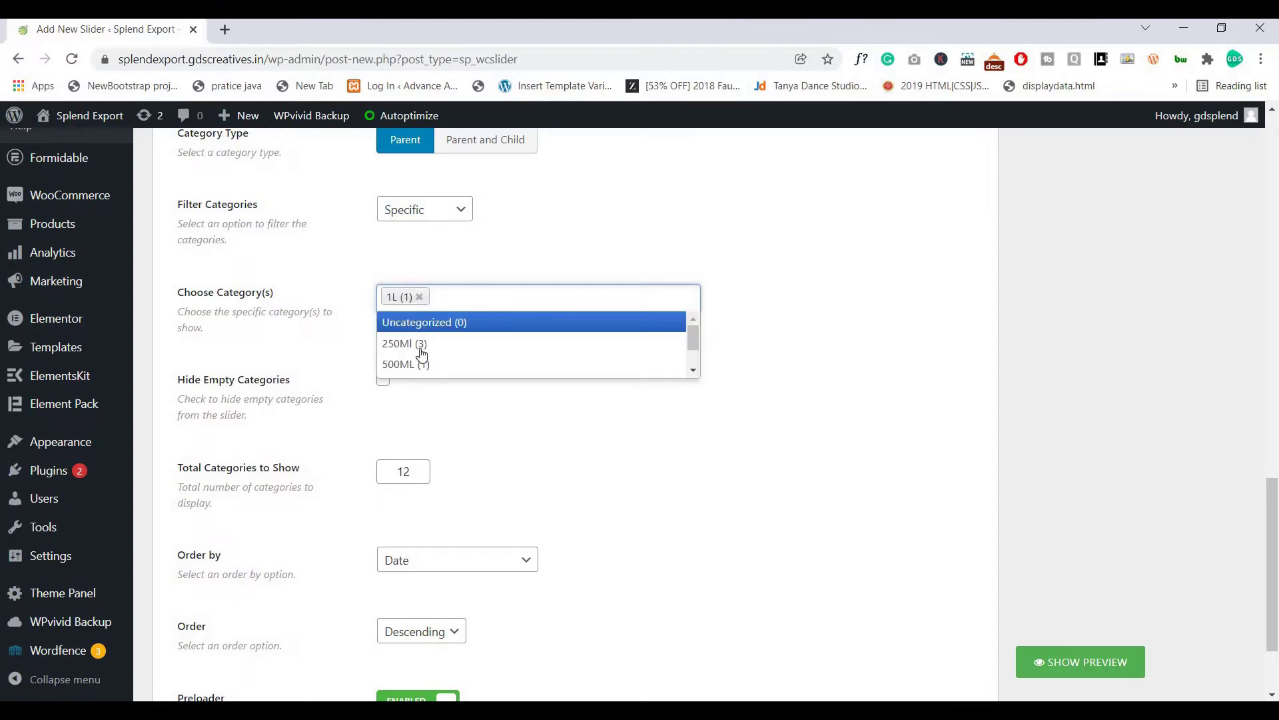
pyautogui.click(423, 348)
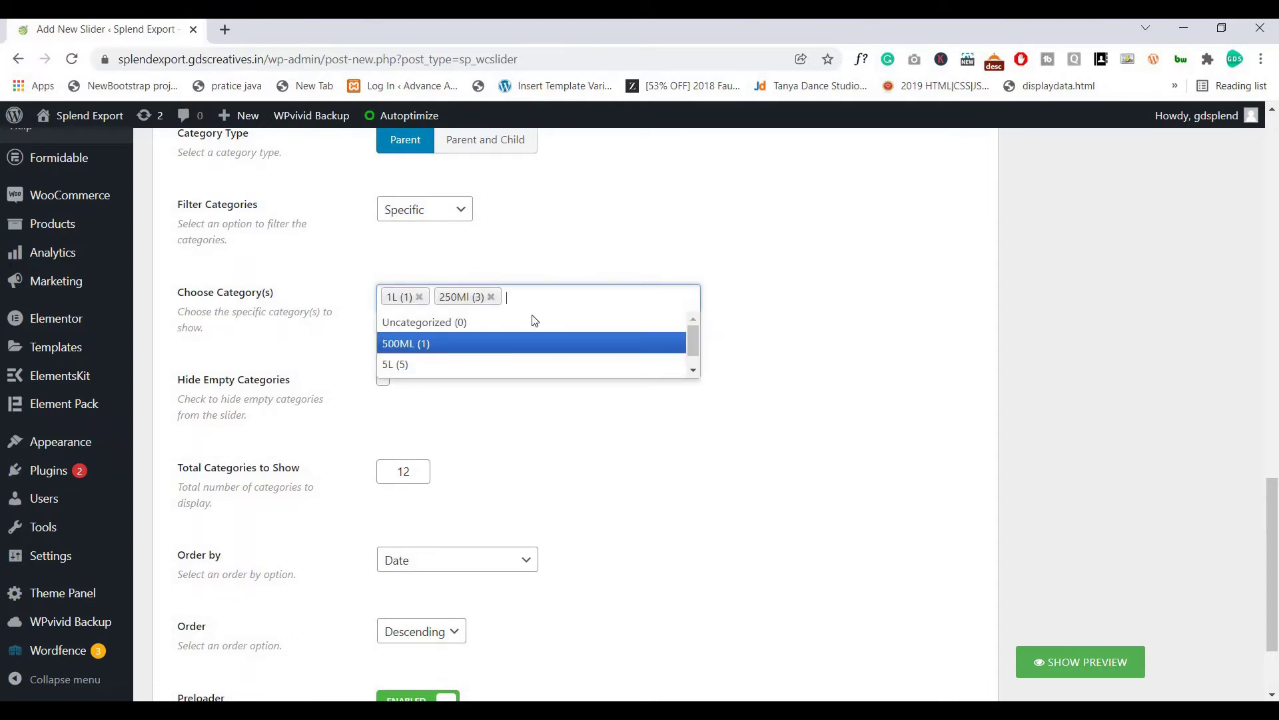
pyautogui.click(423, 347)
pyautogui.click(434, 363)
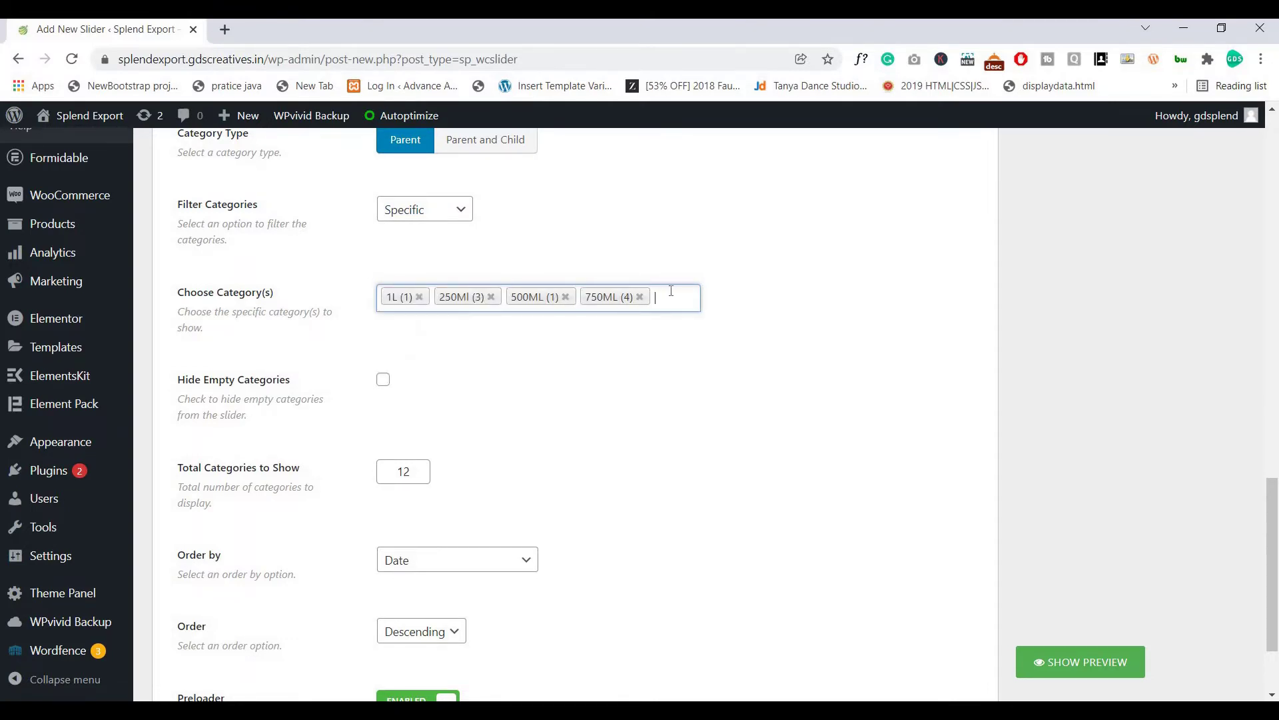
pyautogui.click(400, 345)
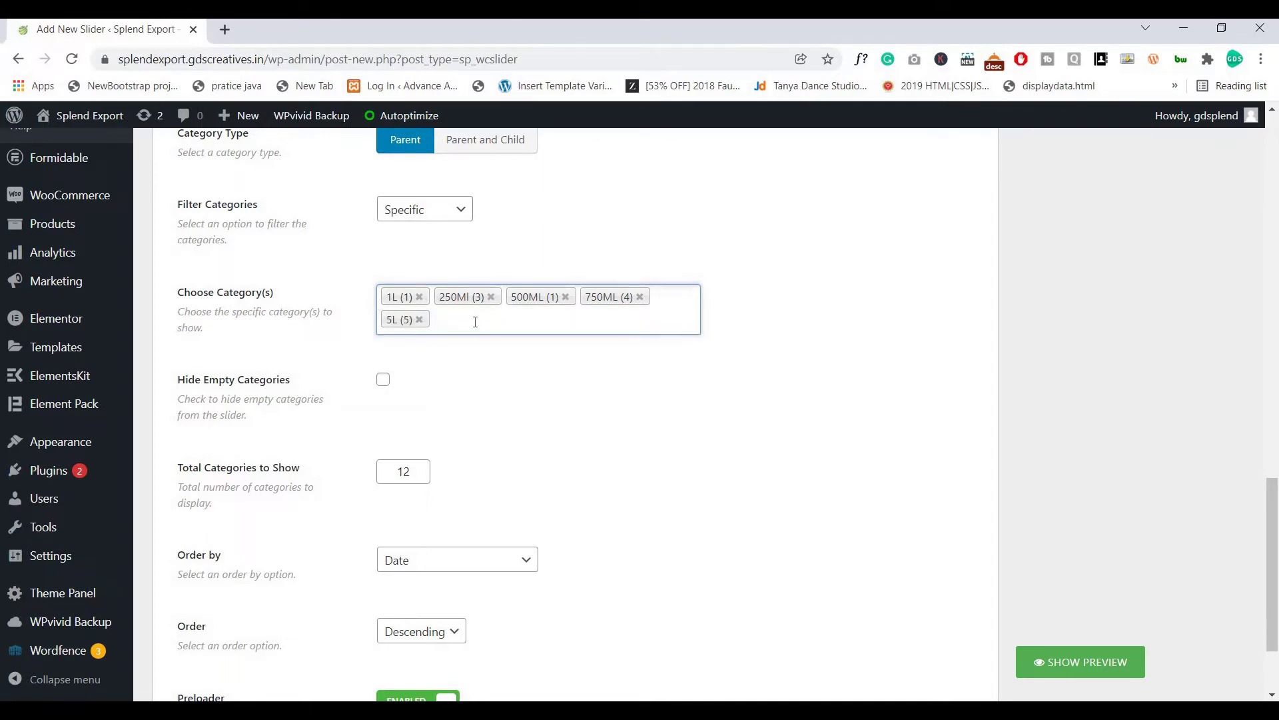
# Step: Set the slider to hide empty categories, keeping the chosen category list as it is
pyautogui.click(410, 322)
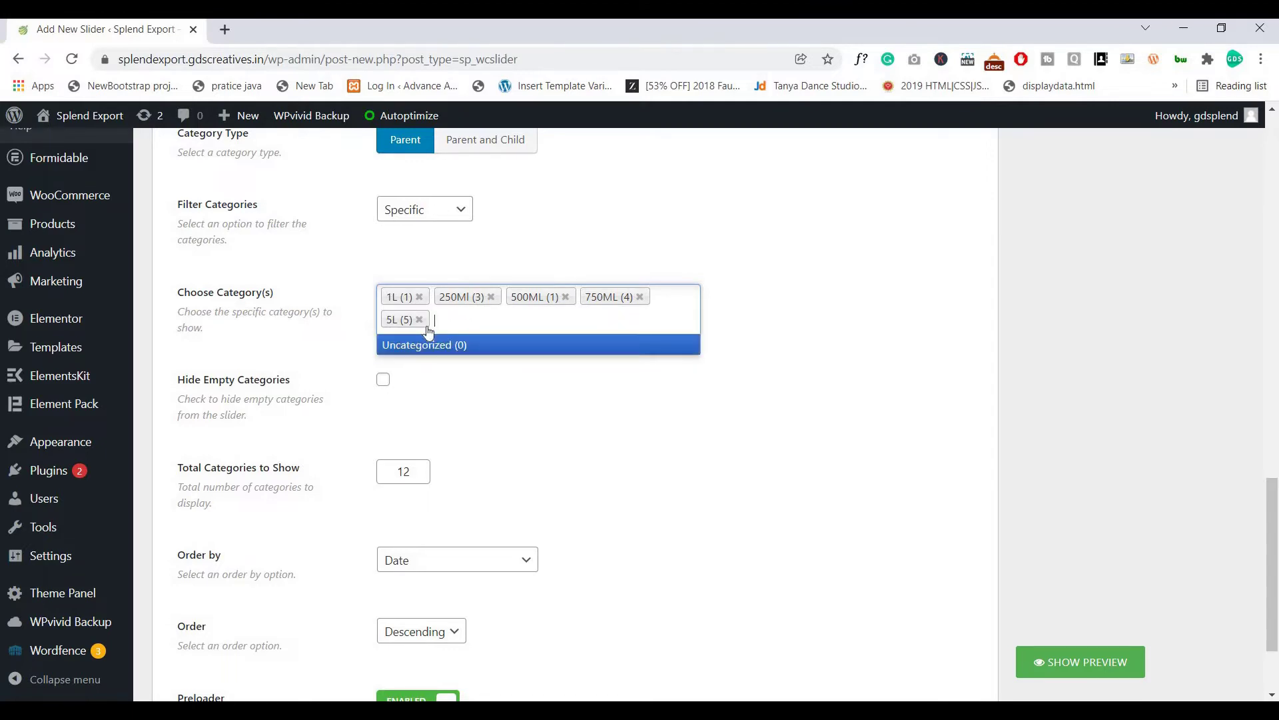
pyautogui.click(352, 331)
pyautogui.scroll(-2, 272, 329)
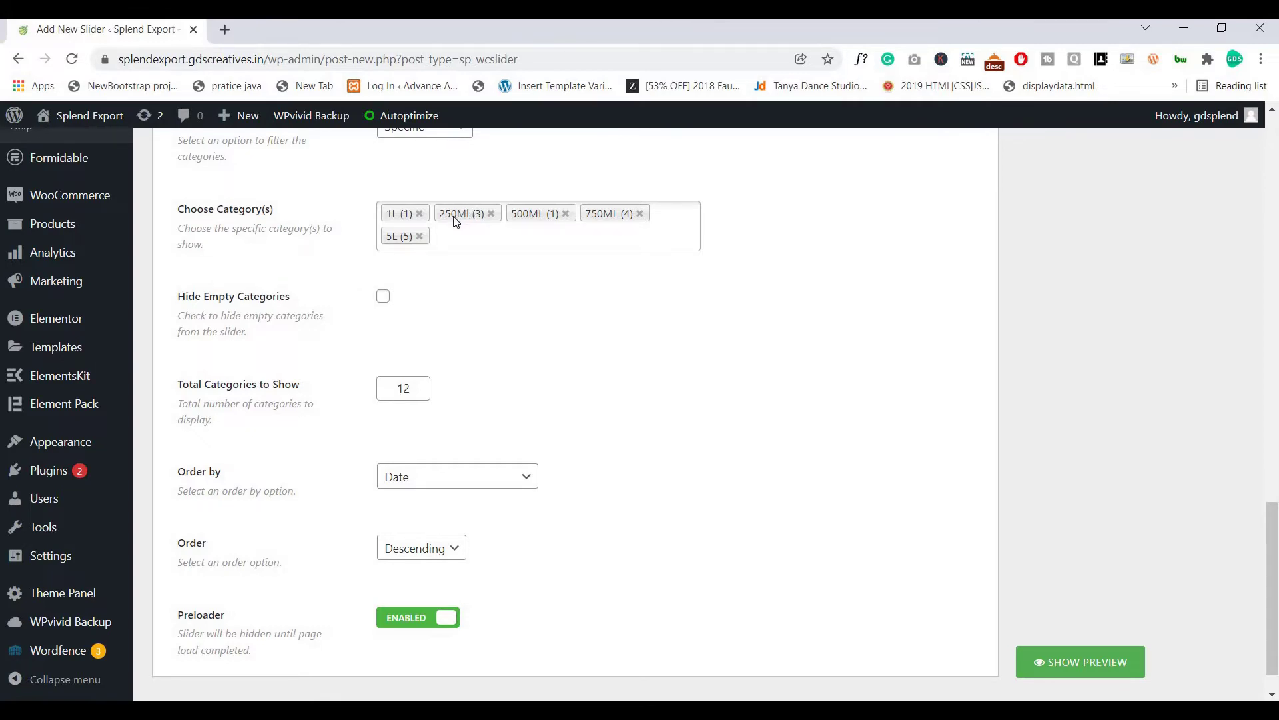
pyautogui.click(383, 304)
pyautogui.scroll(-1, 313, 343)
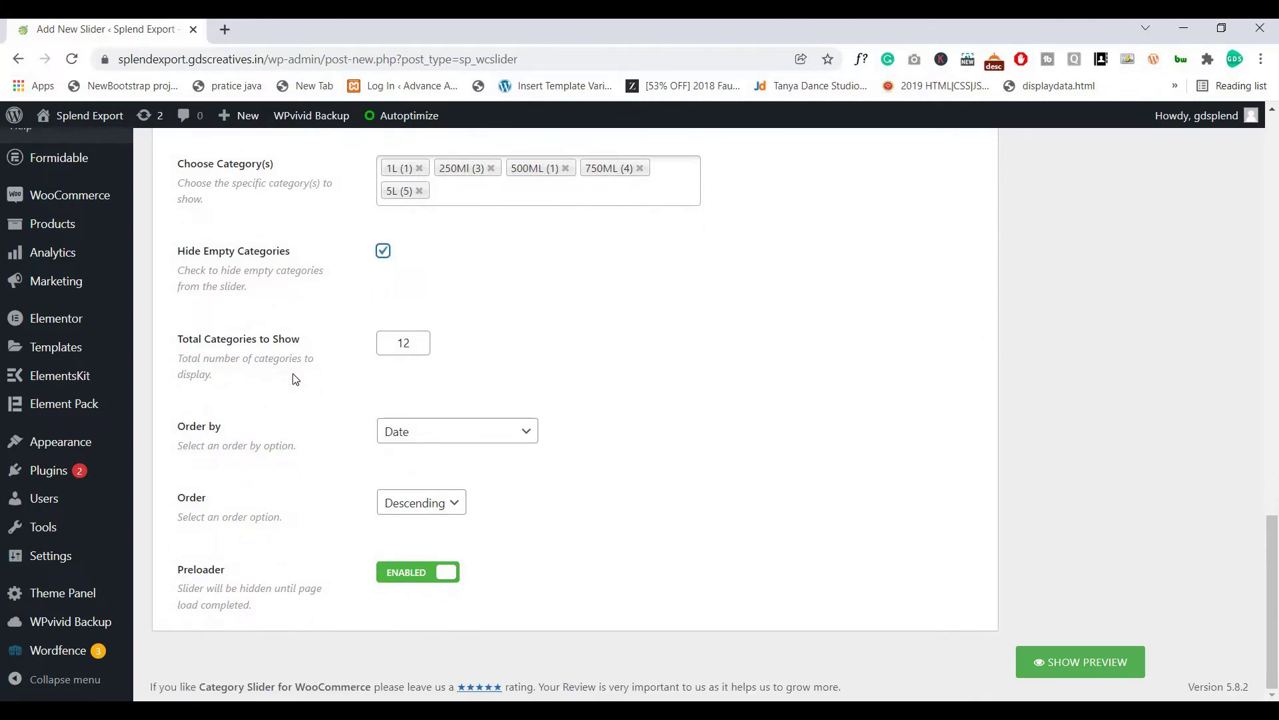
# Step: Go through the total categories value and the available choices for Order by and Order
pyautogui.doubleClick(388, 344)
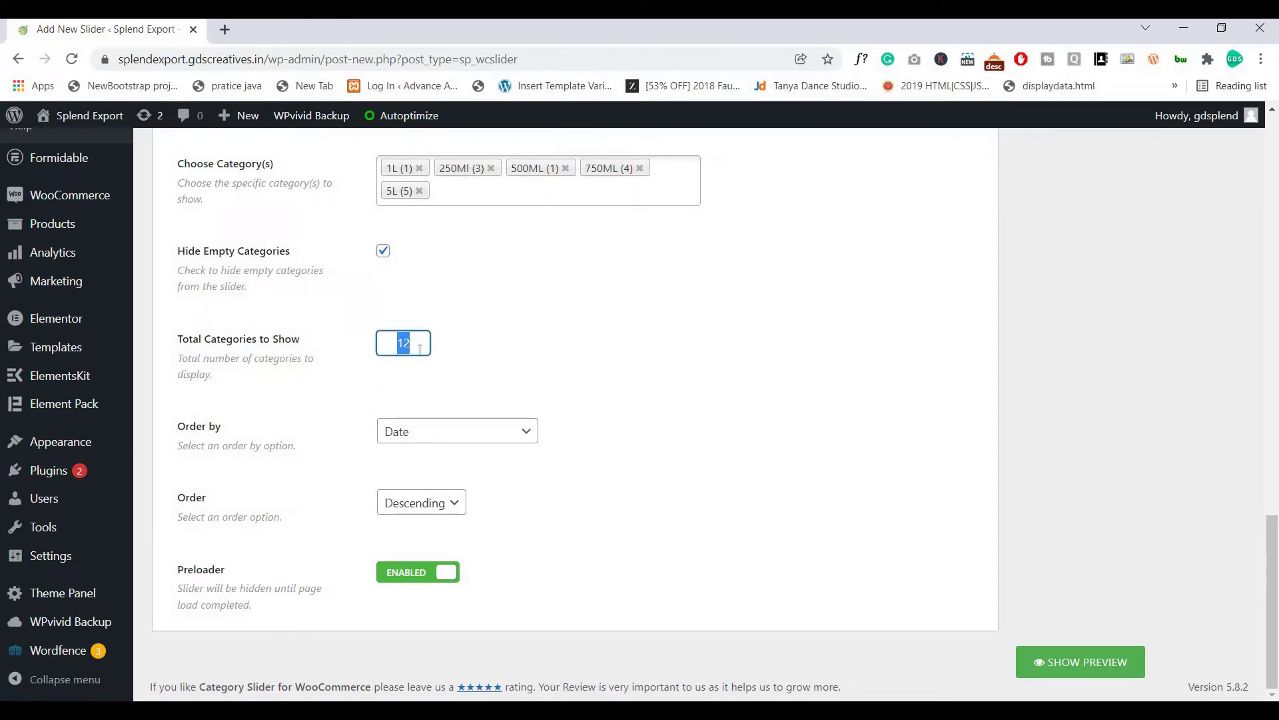
pyautogui.click(420, 350)
pyautogui.click(434, 440)
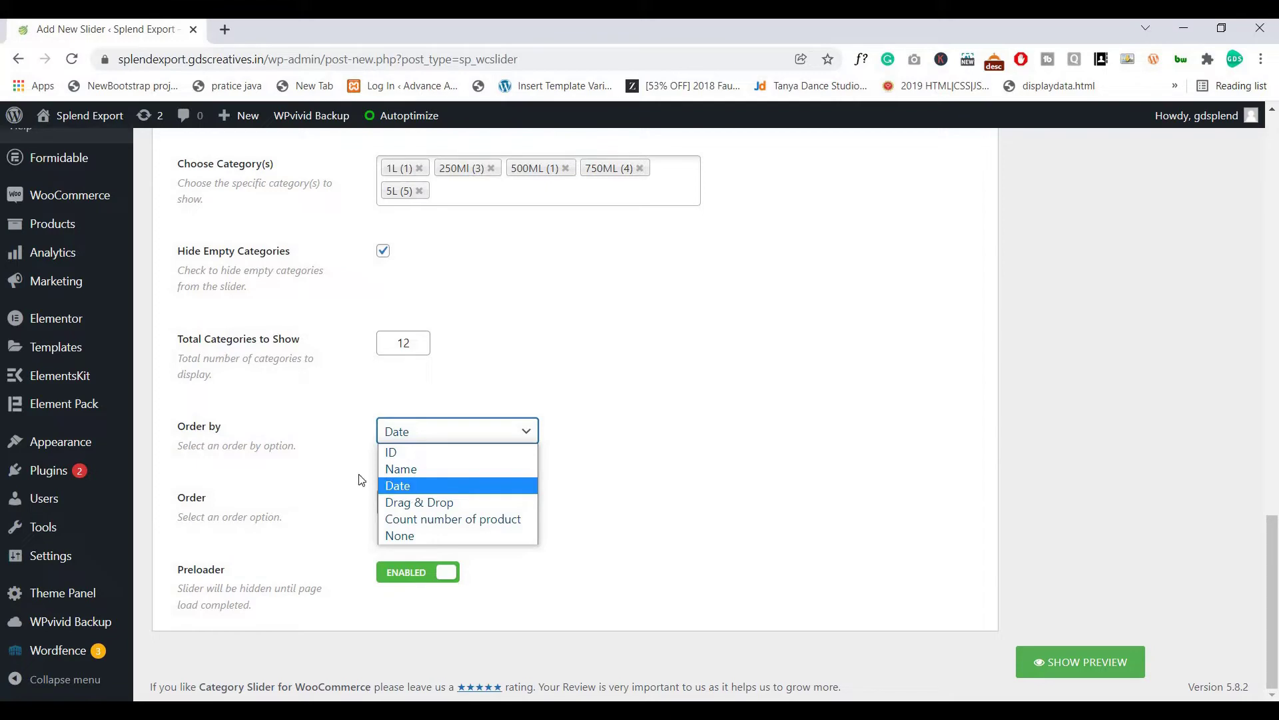
pyautogui.click(305, 431)
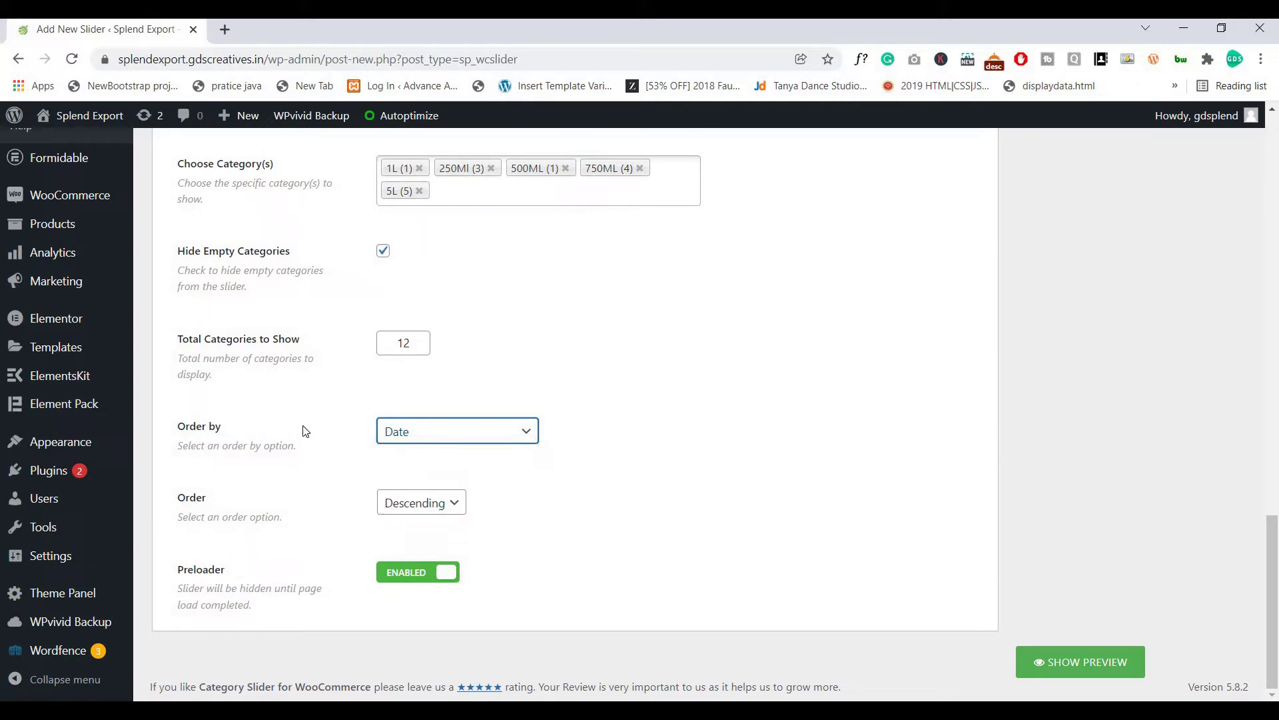
pyautogui.click(428, 507)
pyautogui.click(427, 505)
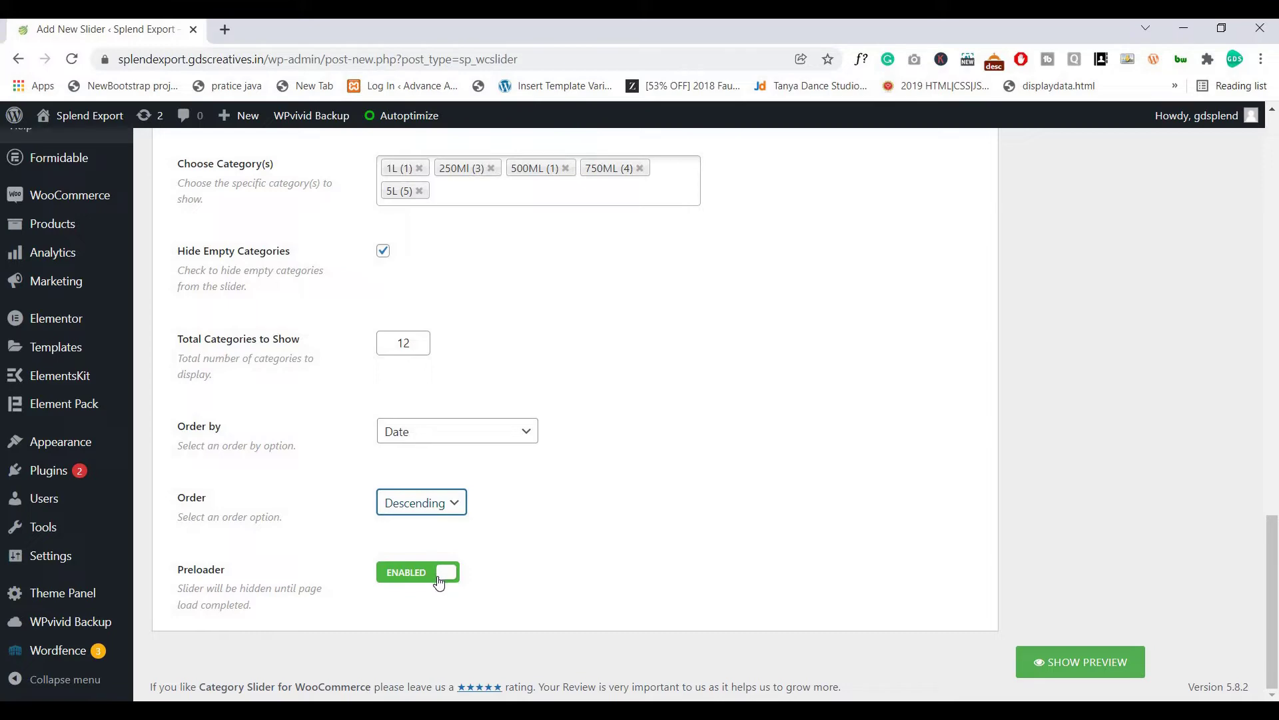
# Step: Hide the section title in the slider's display options
pyautogui.scroll(20, 429, 582)
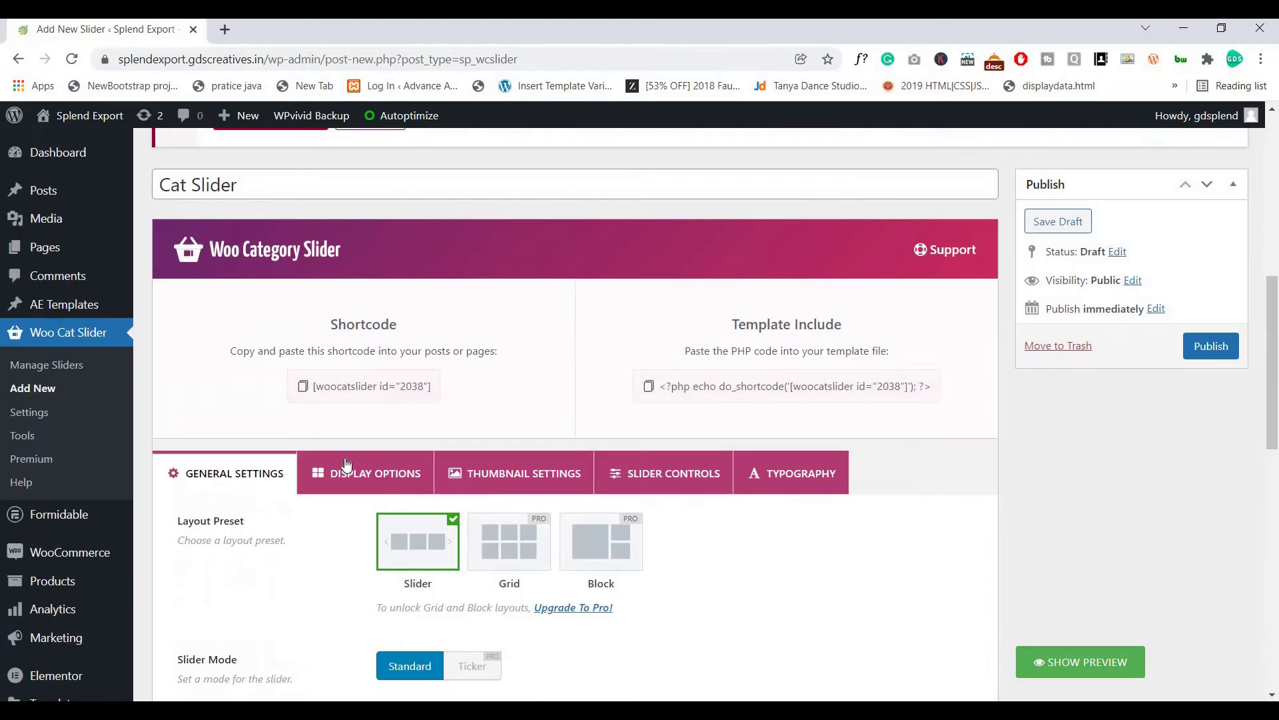
pyautogui.scroll(-4, 355, 200)
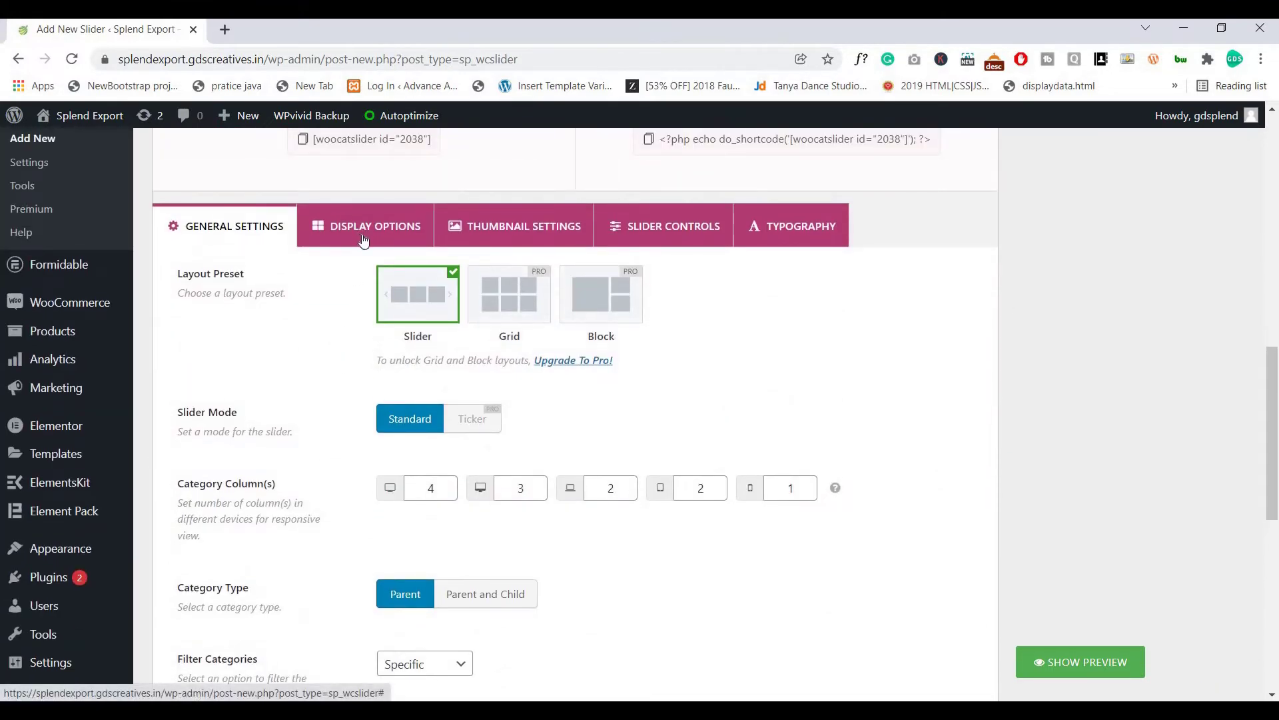
pyautogui.click(362, 238)
pyautogui.scroll(-1, 359, 293)
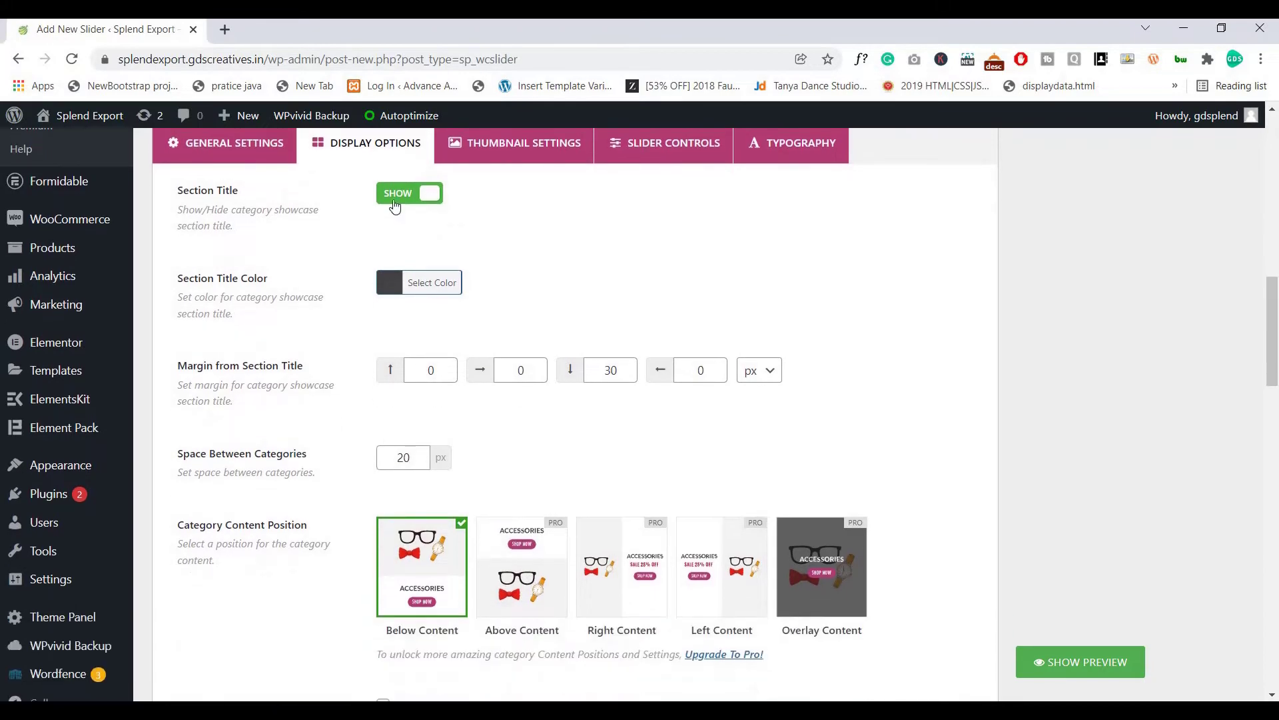
pyautogui.scroll(5, 247, 267)
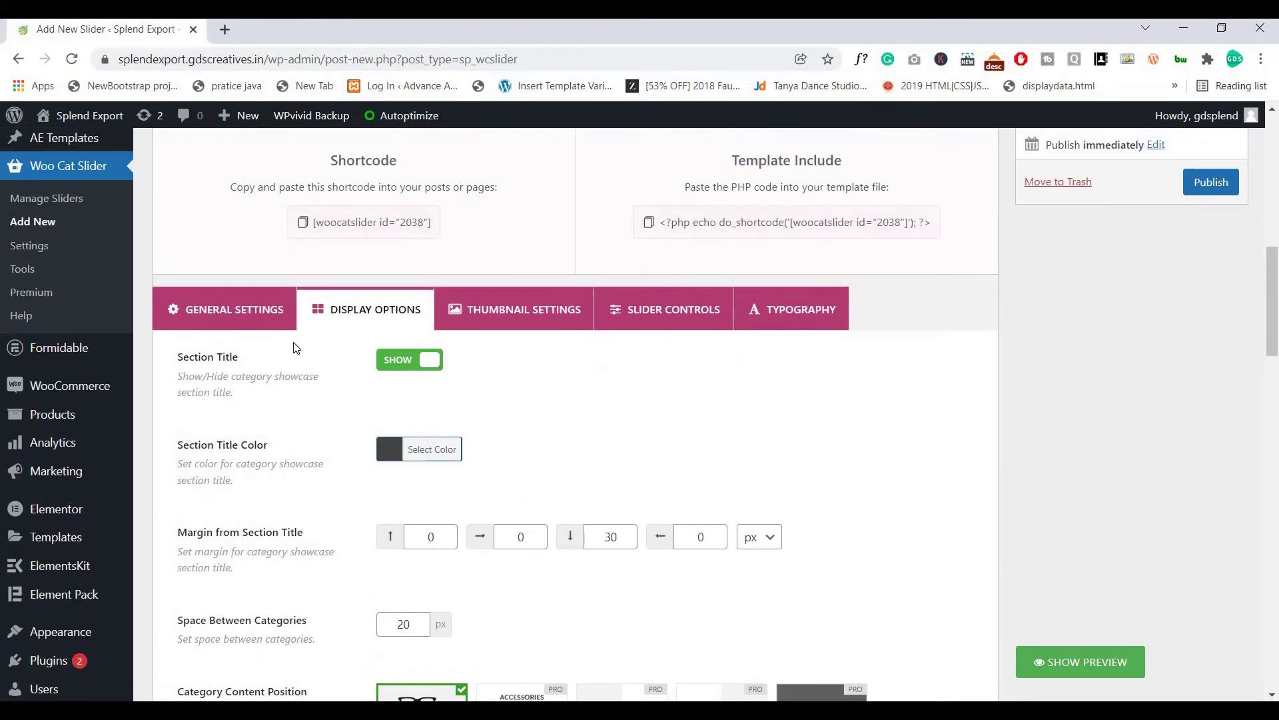
pyautogui.moveTo(237, 269); pyautogui.dragTo(159, 269)
pyautogui.scroll(-4, 410, 281)
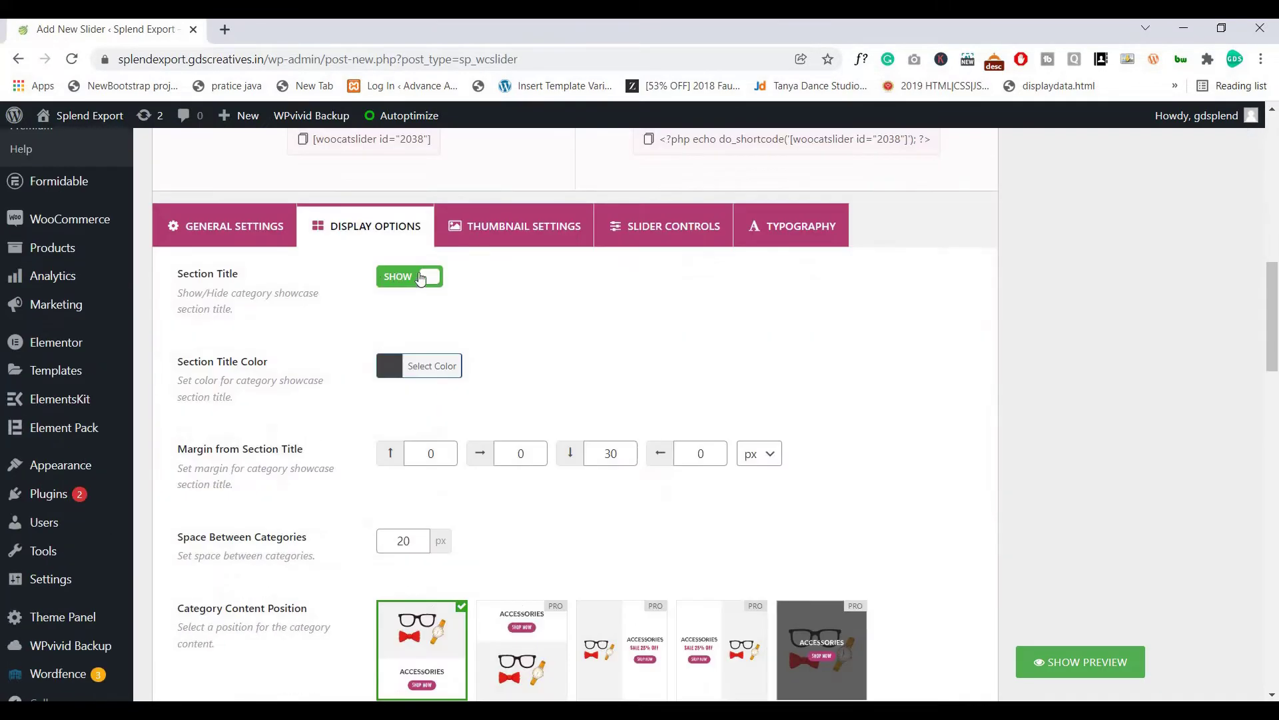
pyautogui.click(410, 280)
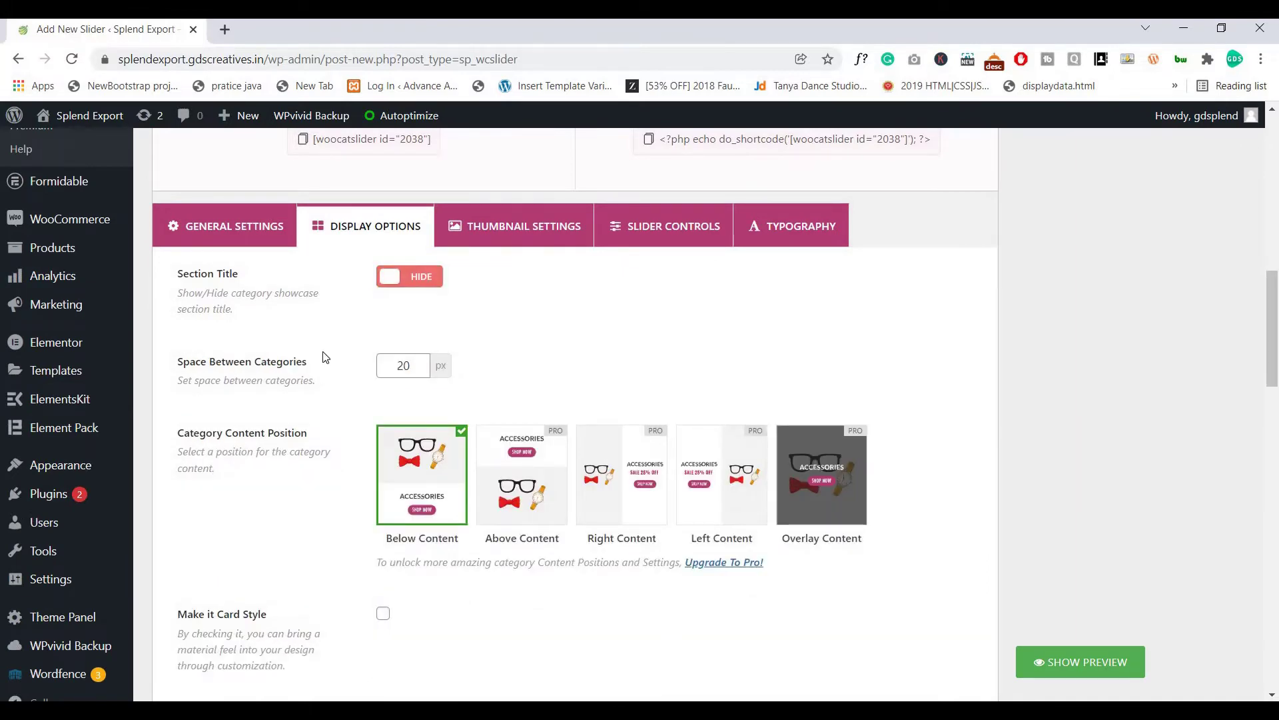
# Step: Try the card style for the category items to see its border and background options, and turn it off again
pyautogui.scroll(-3, 325, 358)
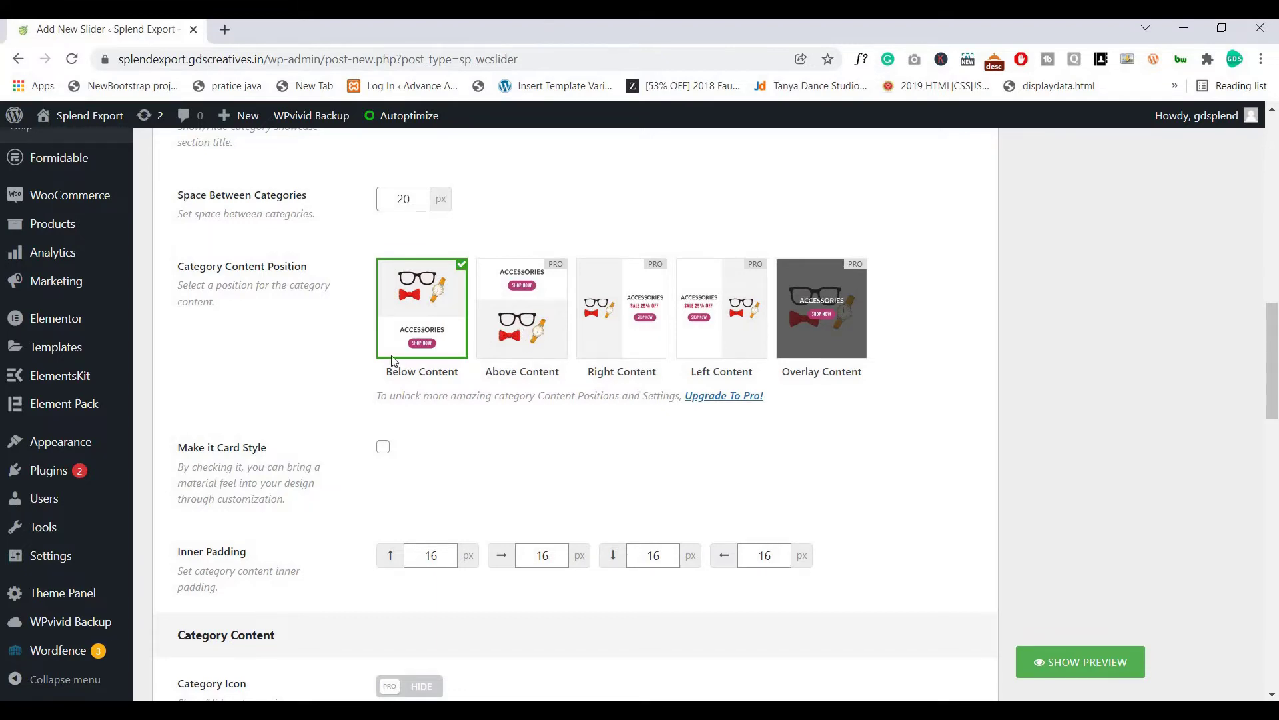
pyautogui.scroll(-3, 280, 308)
pyautogui.scroll(-1, 267, 306)
pyautogui.scroll(1, 320, 301)
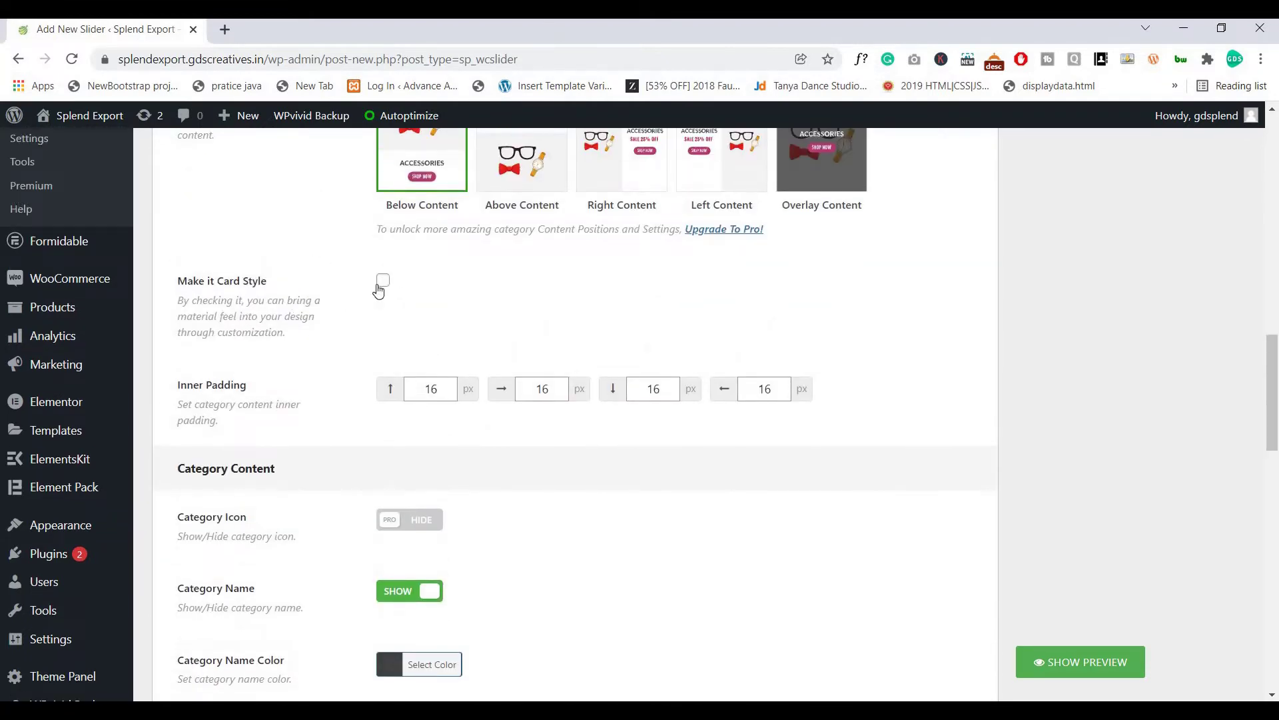
pyautogui.click(383, 281)
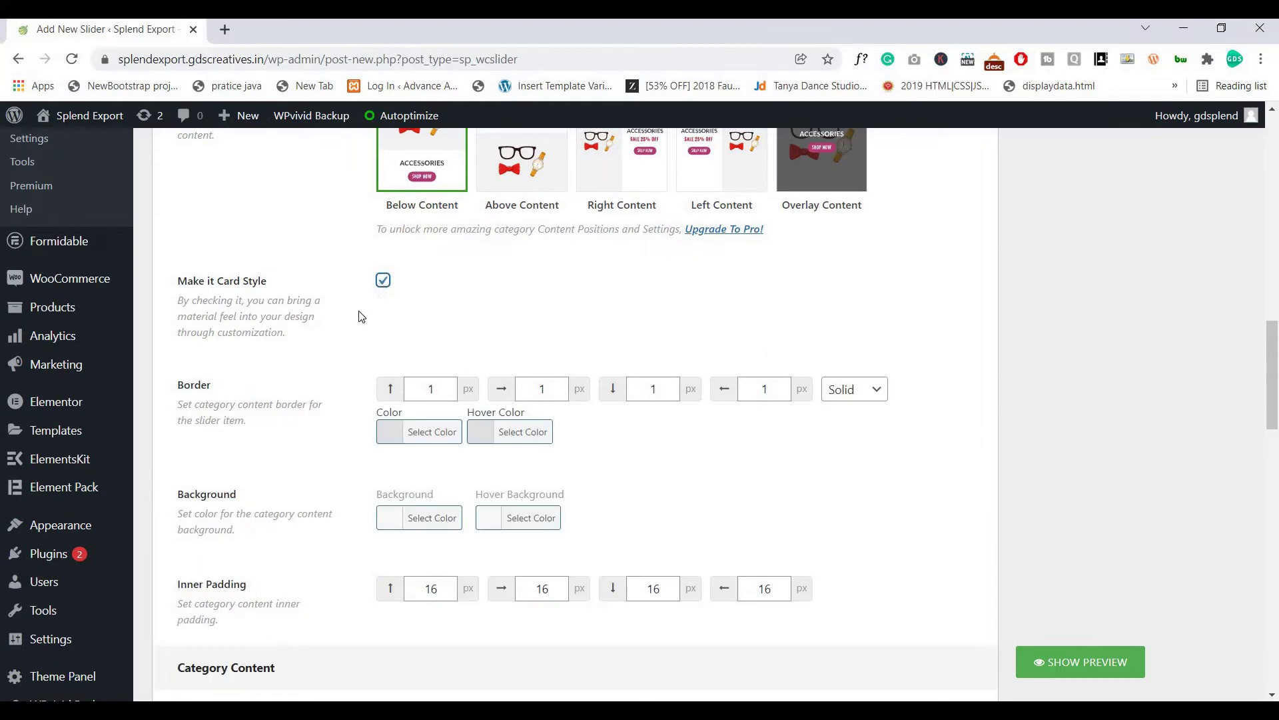
pyautogui.click(383, 281)
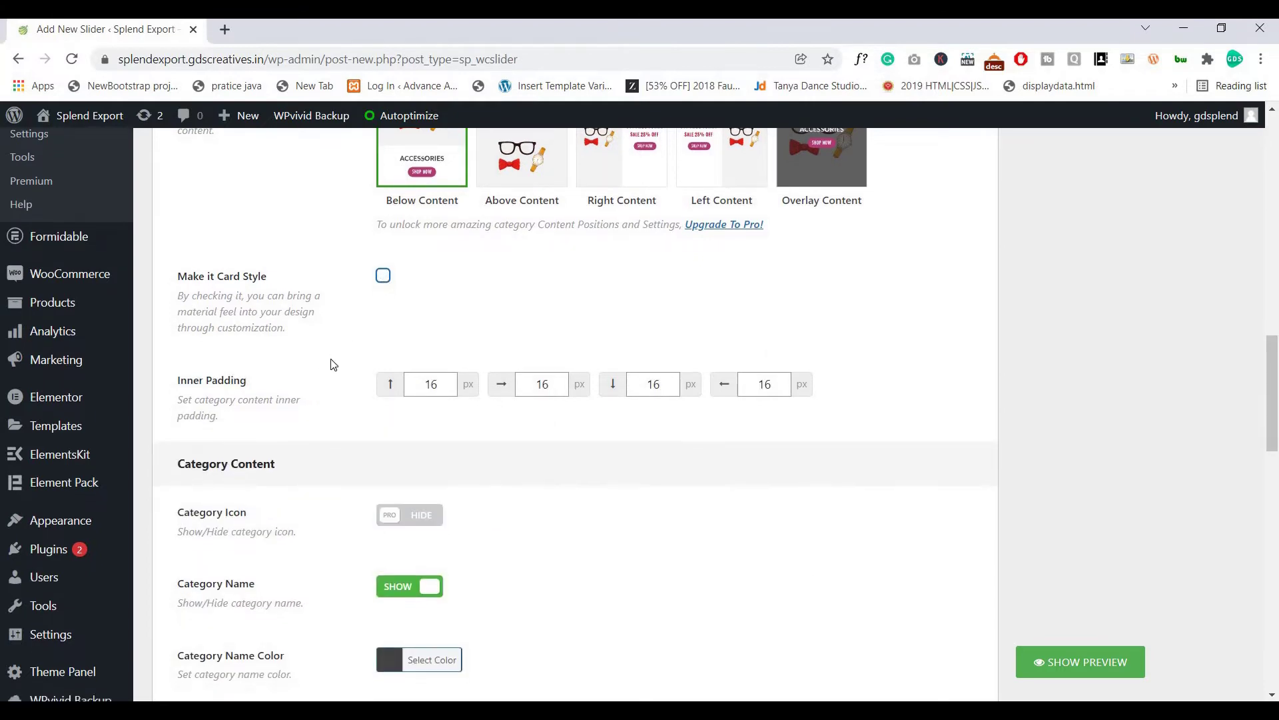
# Step: Change the category name color in the Category Content settings to a medium grey
pyautogui.scroll(-4, 326, 370)
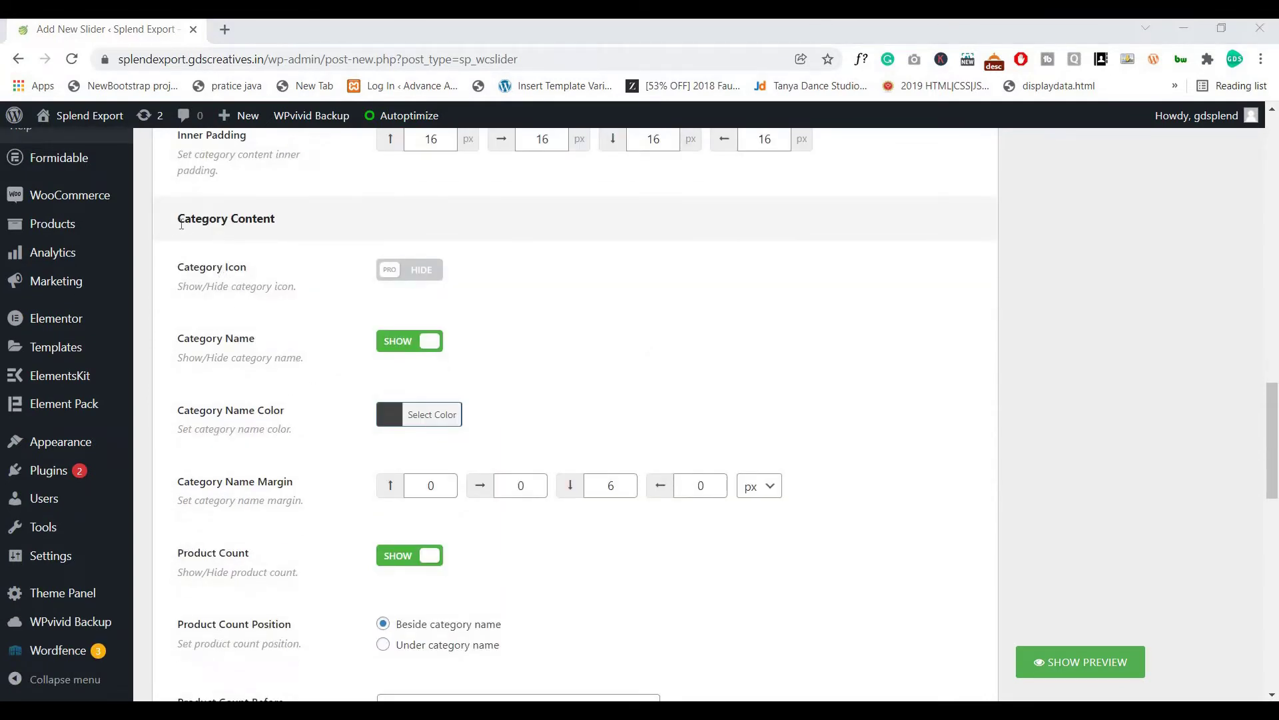
pyautogui.tripleClick(213, 223)
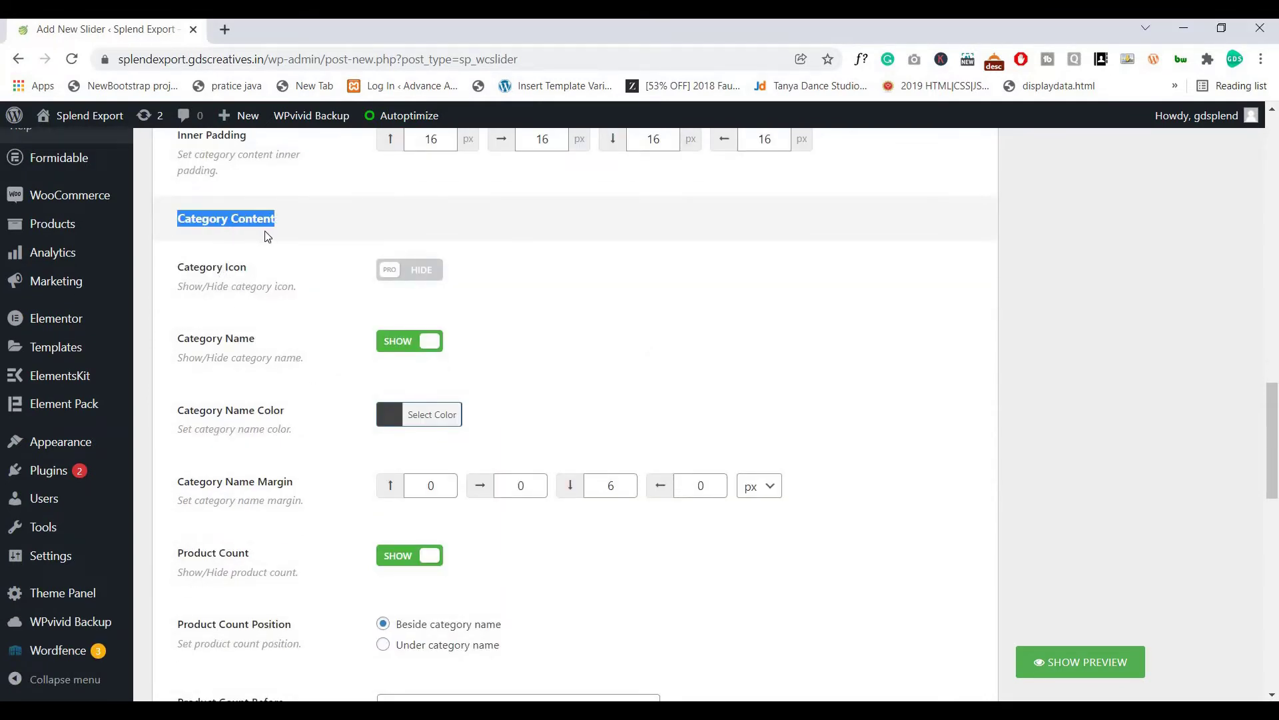
pyautogui.click(299, 236)
pyautogui.scroll(-1, 346, 226)
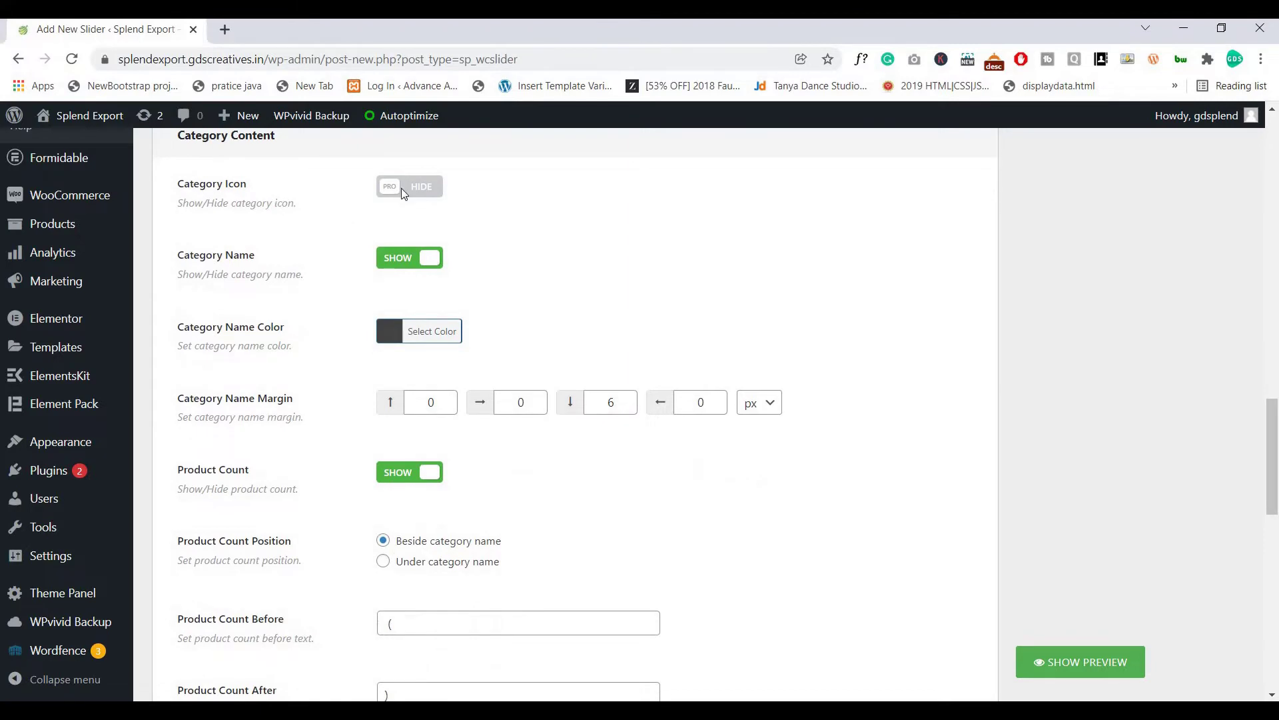
pyautogui.scroll(-1, 268, 278)
pyautogui.scroll(1, 391, 267)
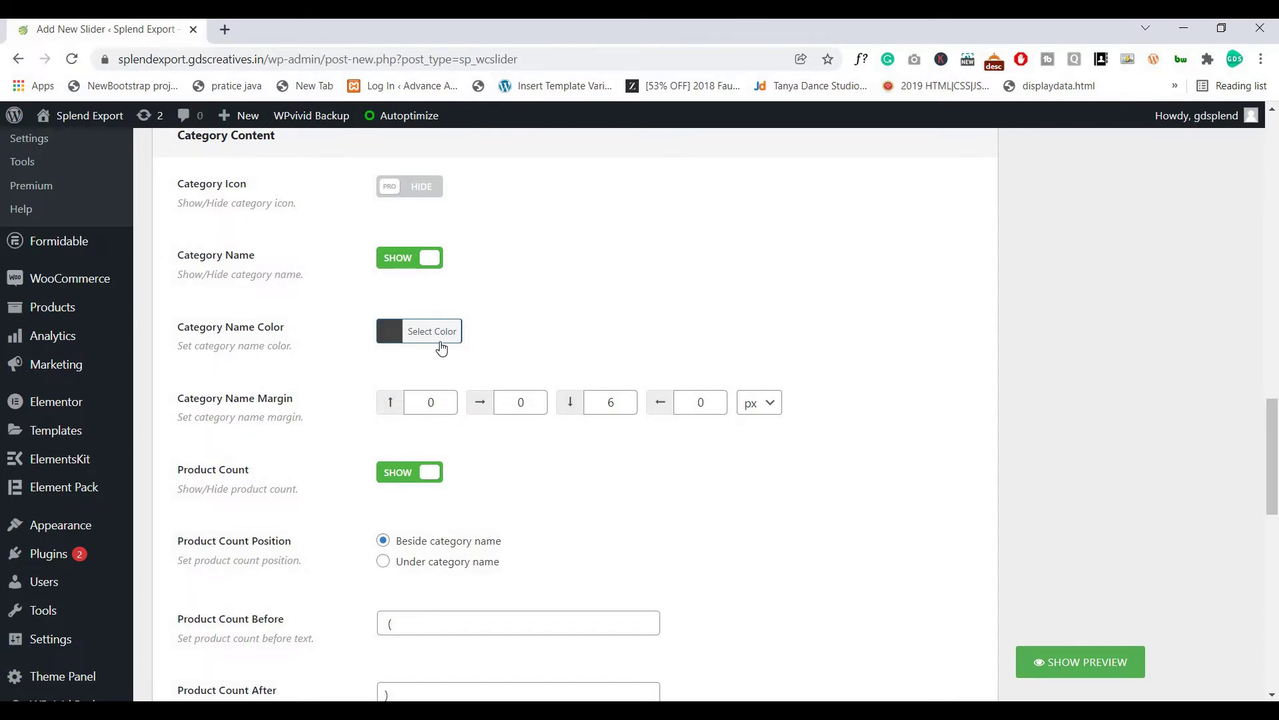
pyautogui.click(433, 335)
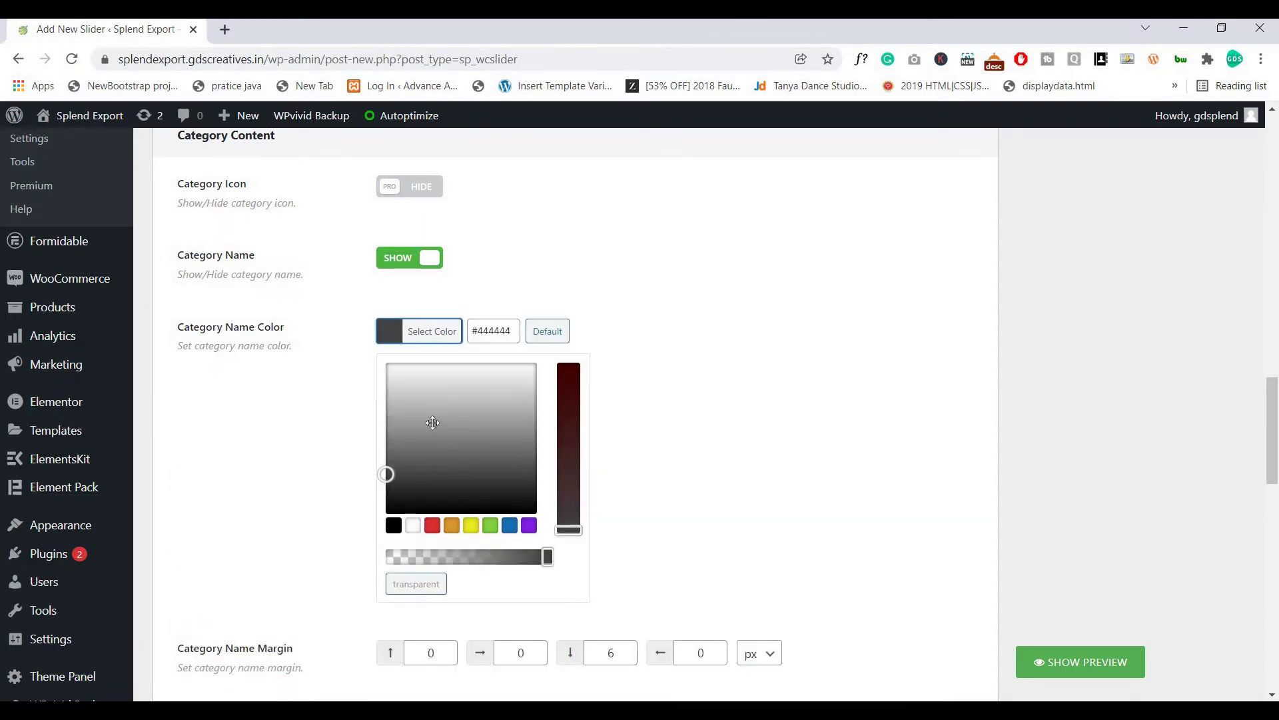
pyautogui.moveTo(433, 423); pyautogui.dragTo(454, 437)
pyautogui.click(314, 354)
# Step: Try hiding the Shop Now button, and show it again to review its label, color, border and margin options
pyautogui.scroll(-2, 230, 253)
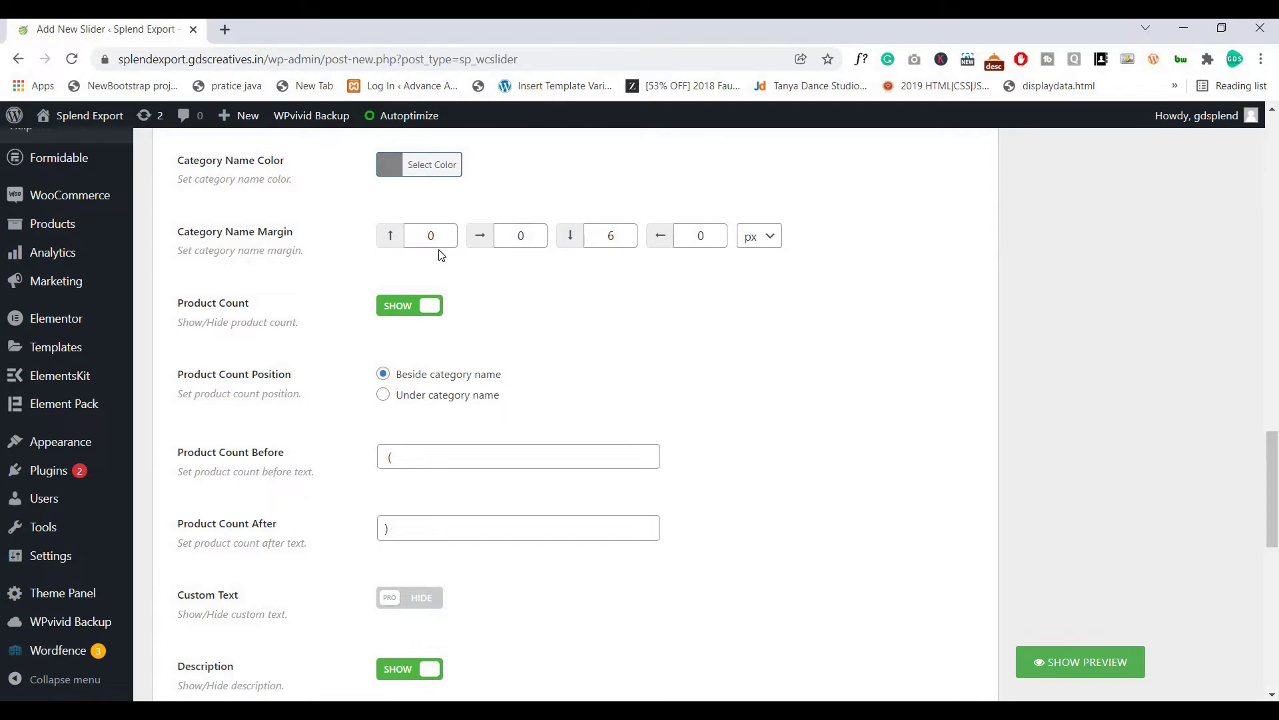
pyautogui.scroll(-1, 249, 239)
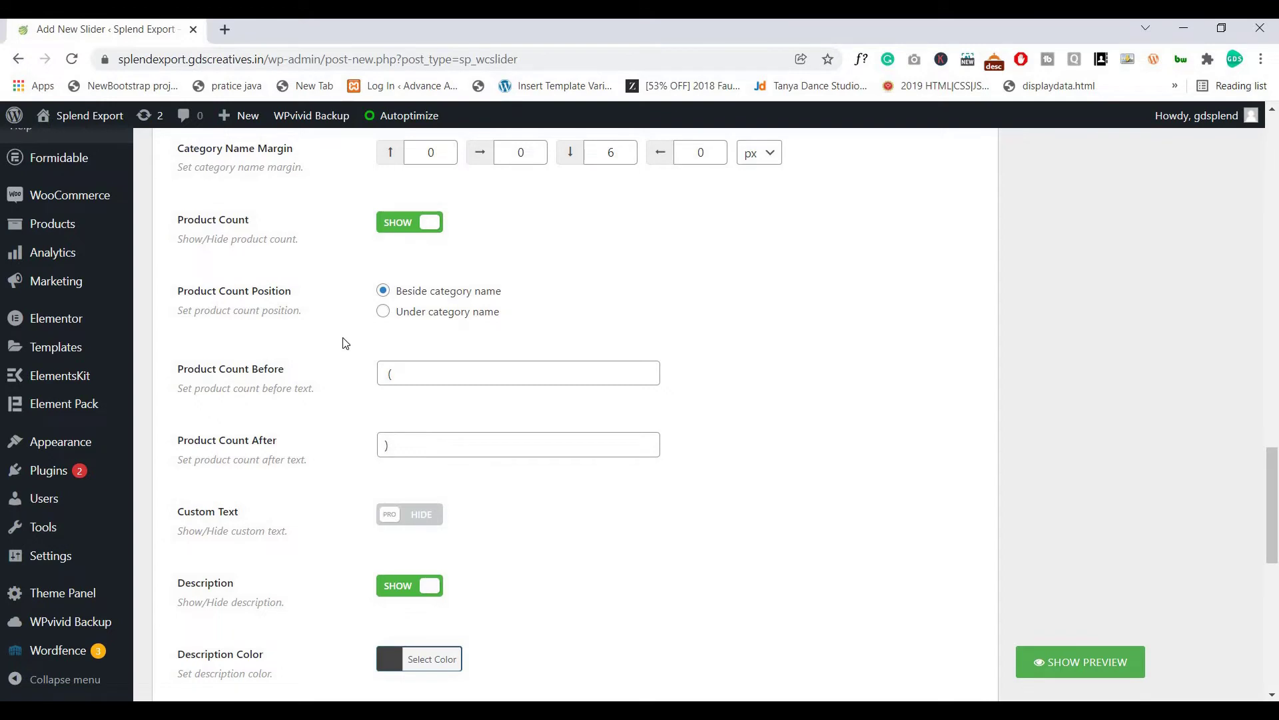
pyautogui.scroll(-4, 323, 405)
pyautogui.scroll(-1, 322, 406)
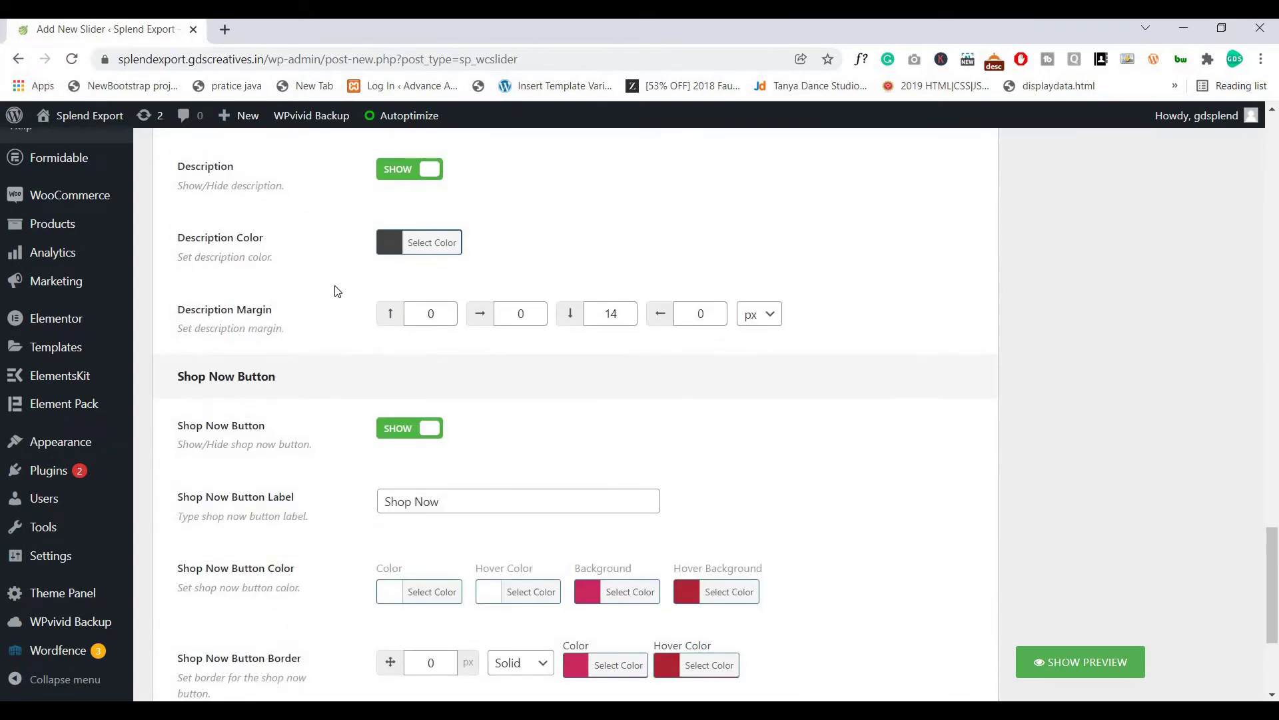
pyautogui.scroll(-2, 337, 291)
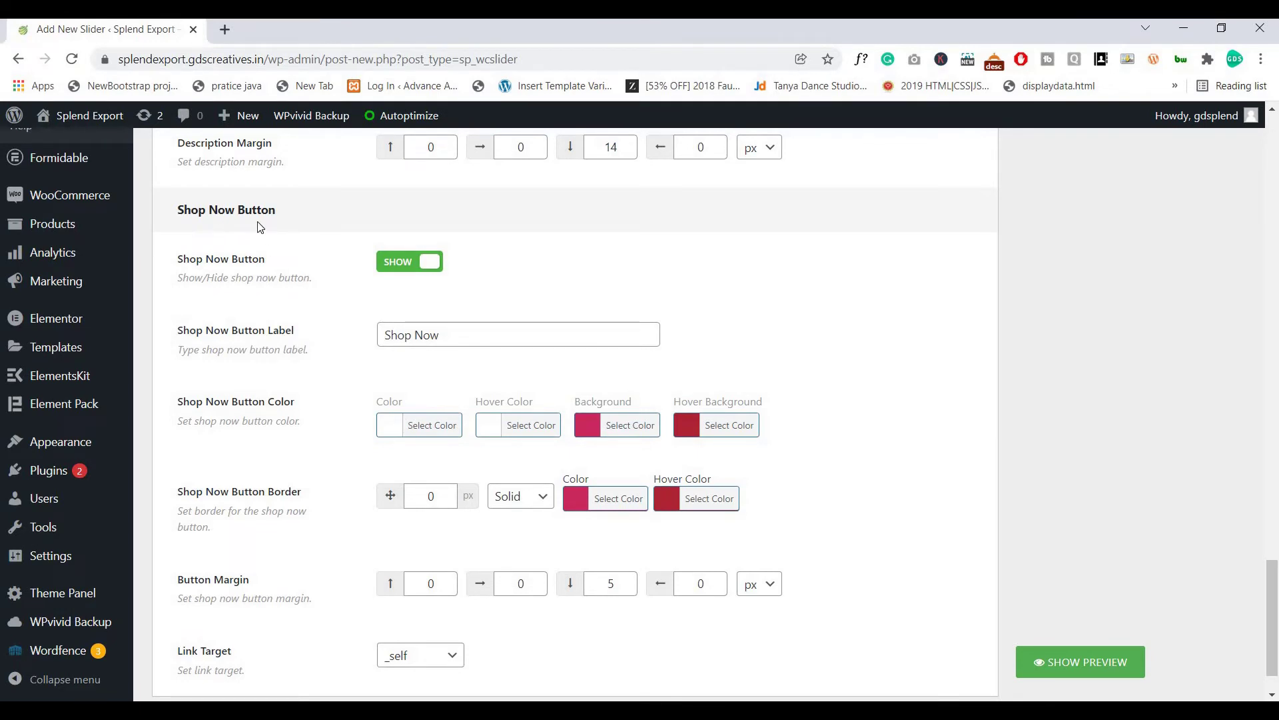
pyautogui.scroll(-1, 373, 267)
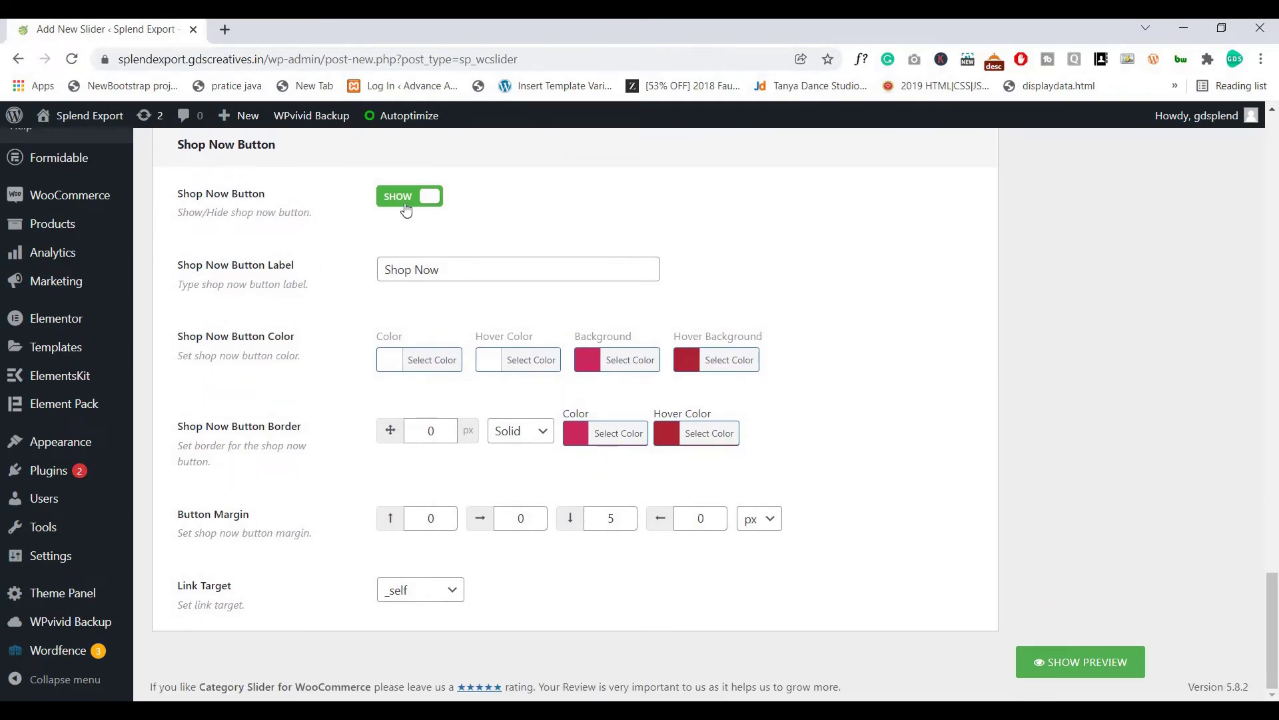
pyautogui.click(410, 200)
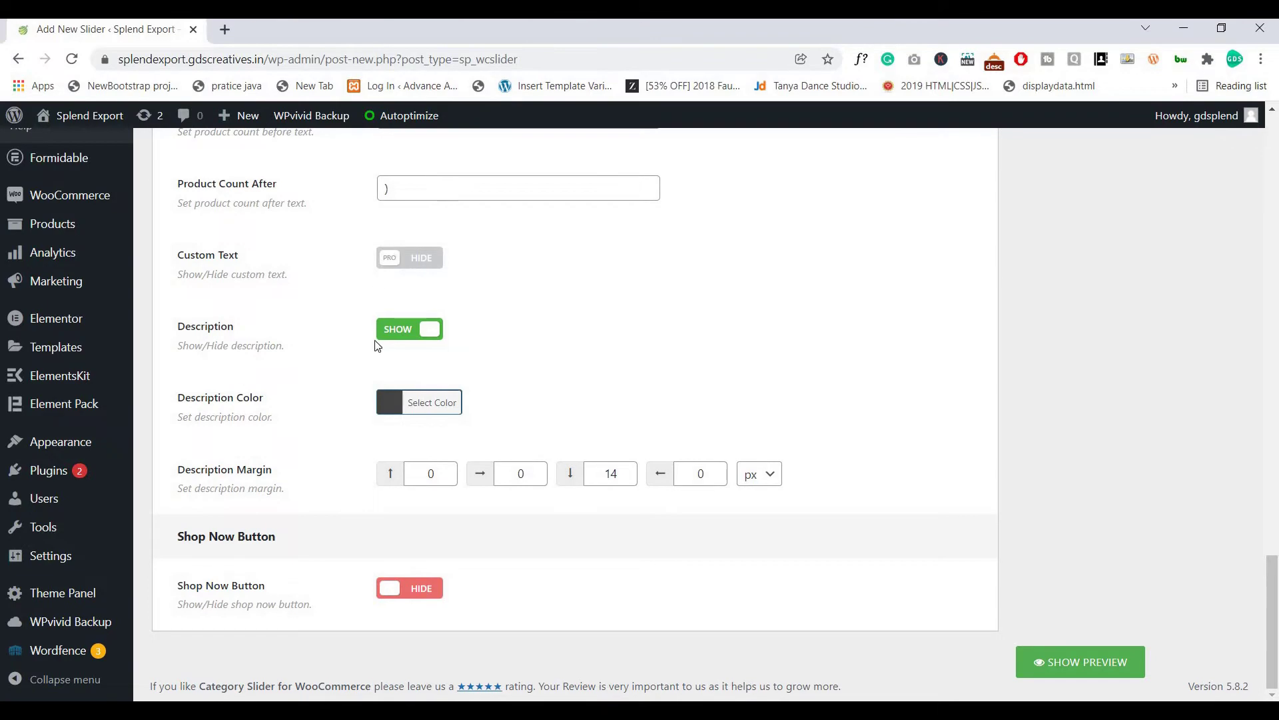
pyautogui.scroll(3, 378, 346)
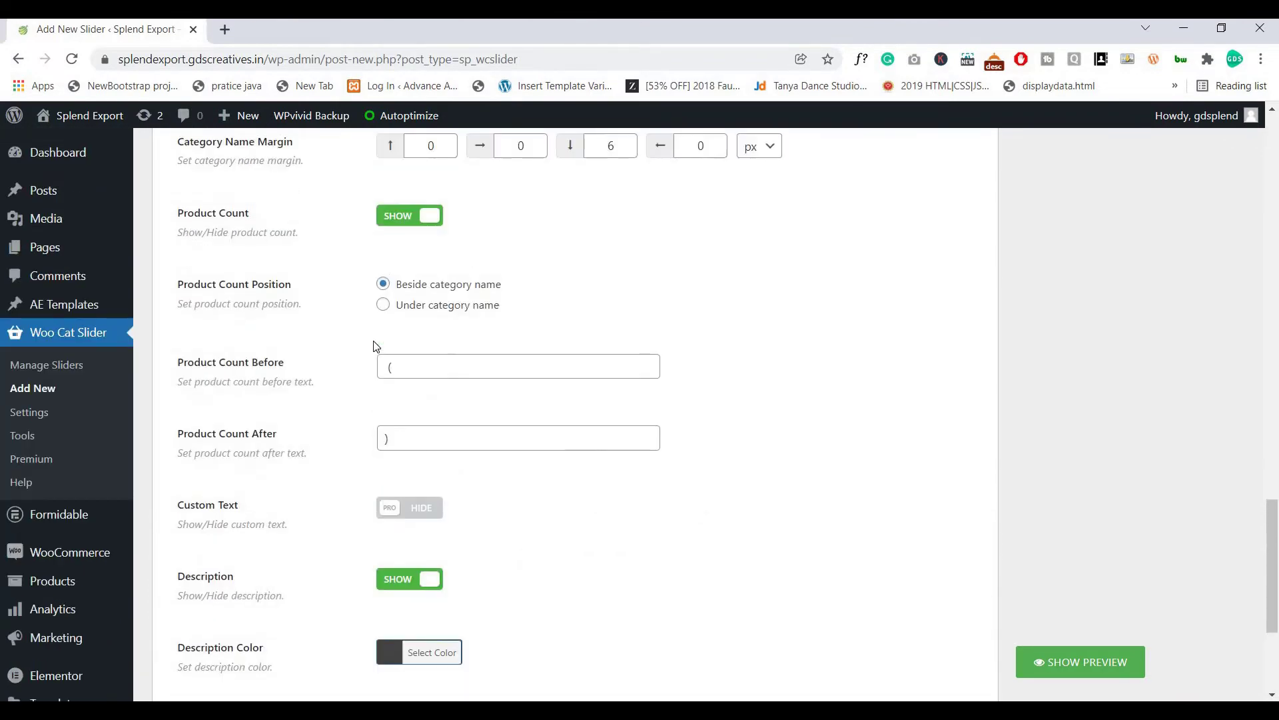
pyautogui.scroll(-3, 375, 346)
pyautogui.click(419, 588)
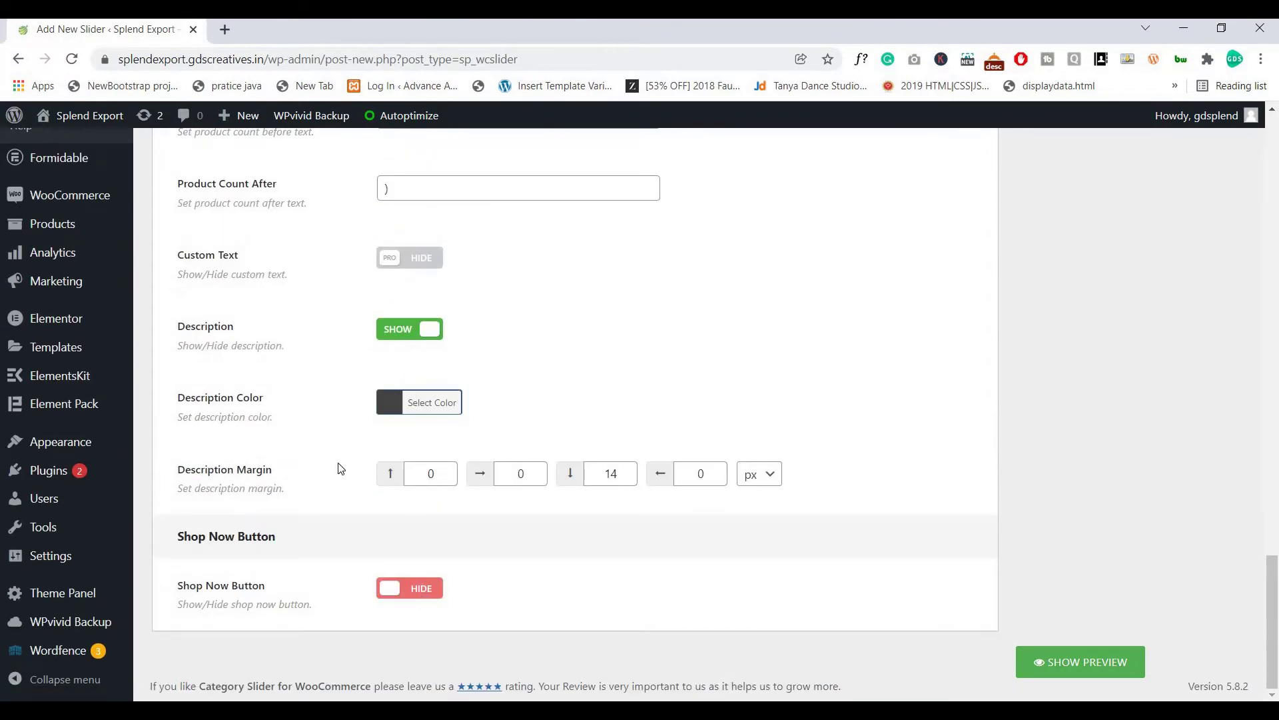
pyautogui.scroll(-1, 309, 404)
pyautogui.scroll(-4, 309, 404)
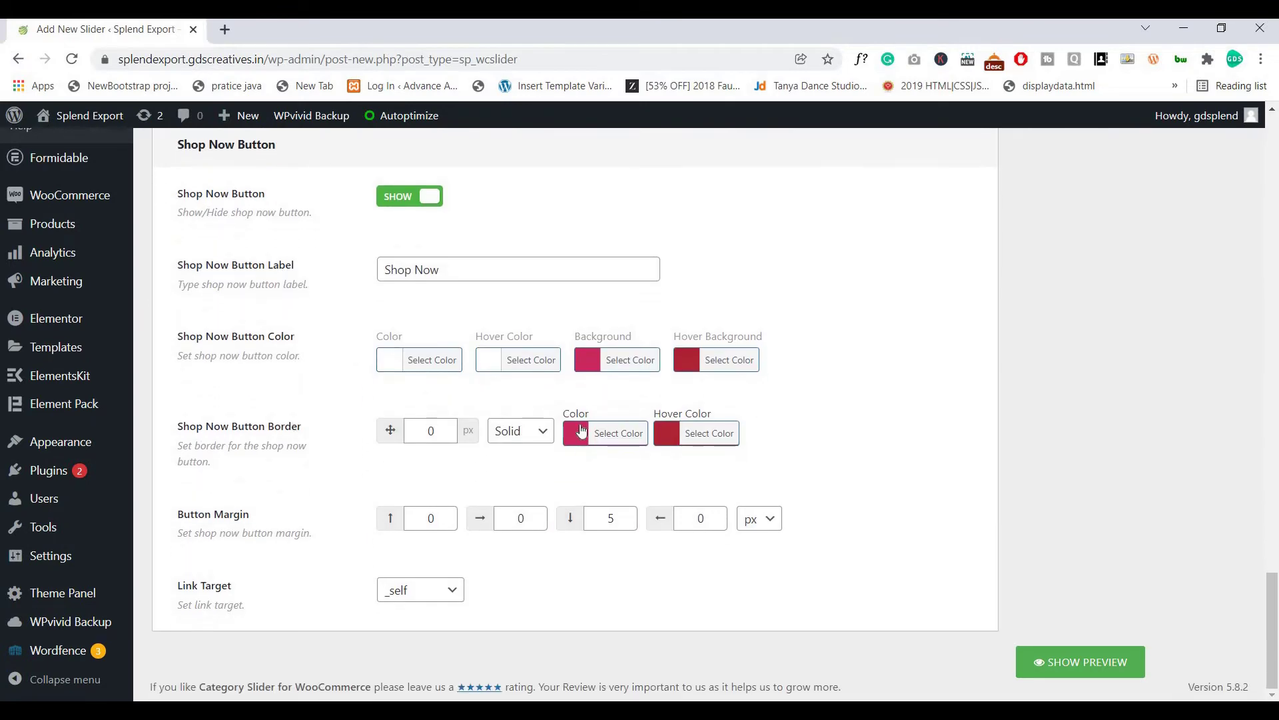
# Step: Publish the Cat Slider and copy its shortcode
pyautogui.moveTo(1275, 606); pyautogui.dragTo(1274, 287)
pyautogui.scroll(15, 1218, 420)
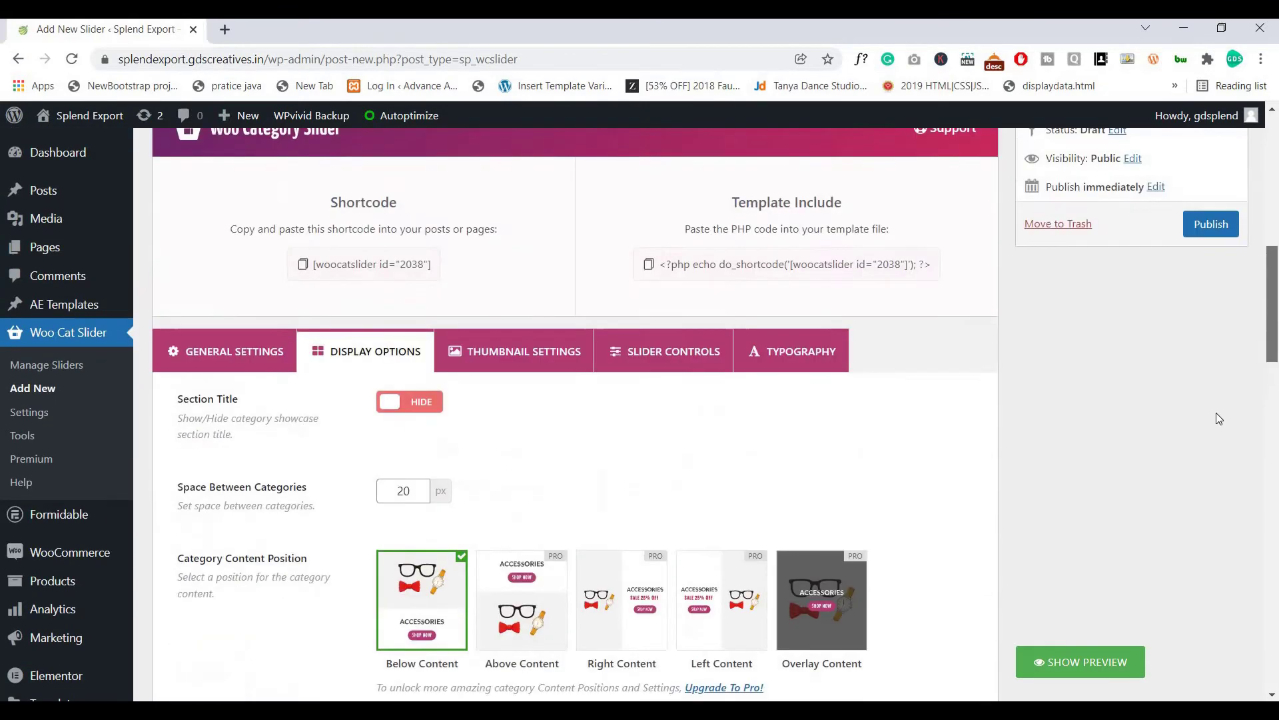
pyautogui.click(1211, 445)
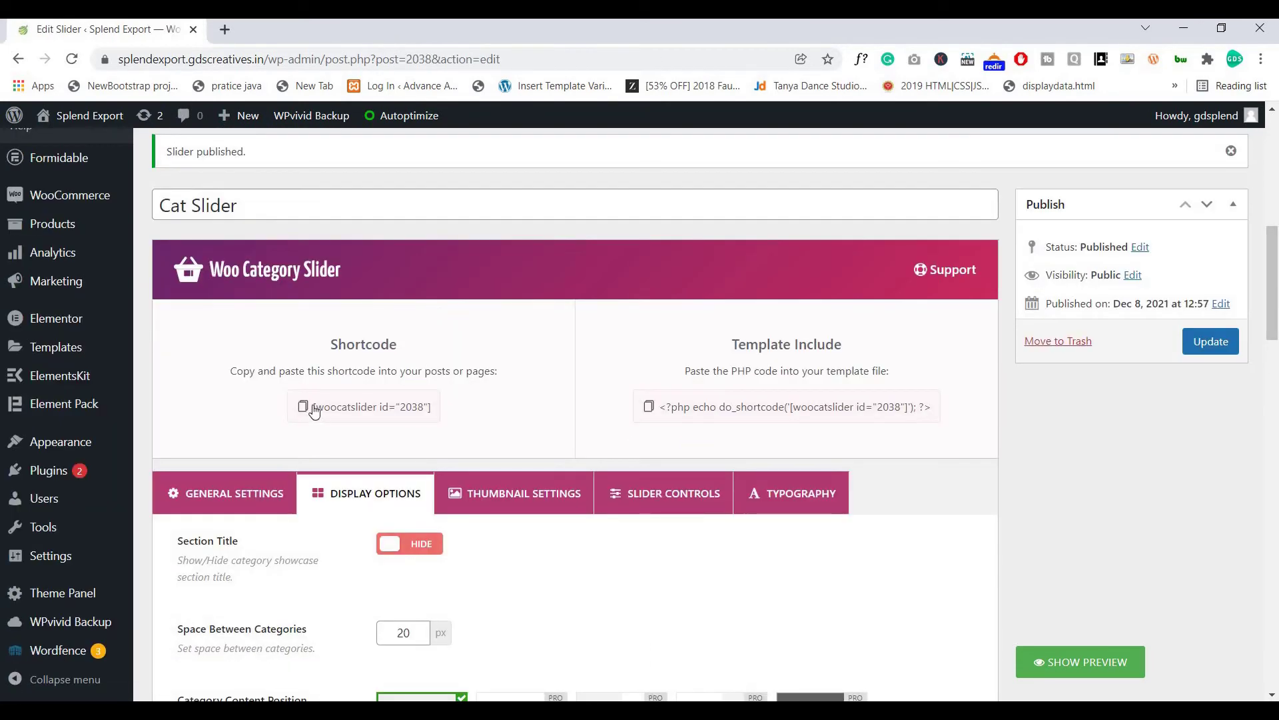
pyautogui.click(304, 408)
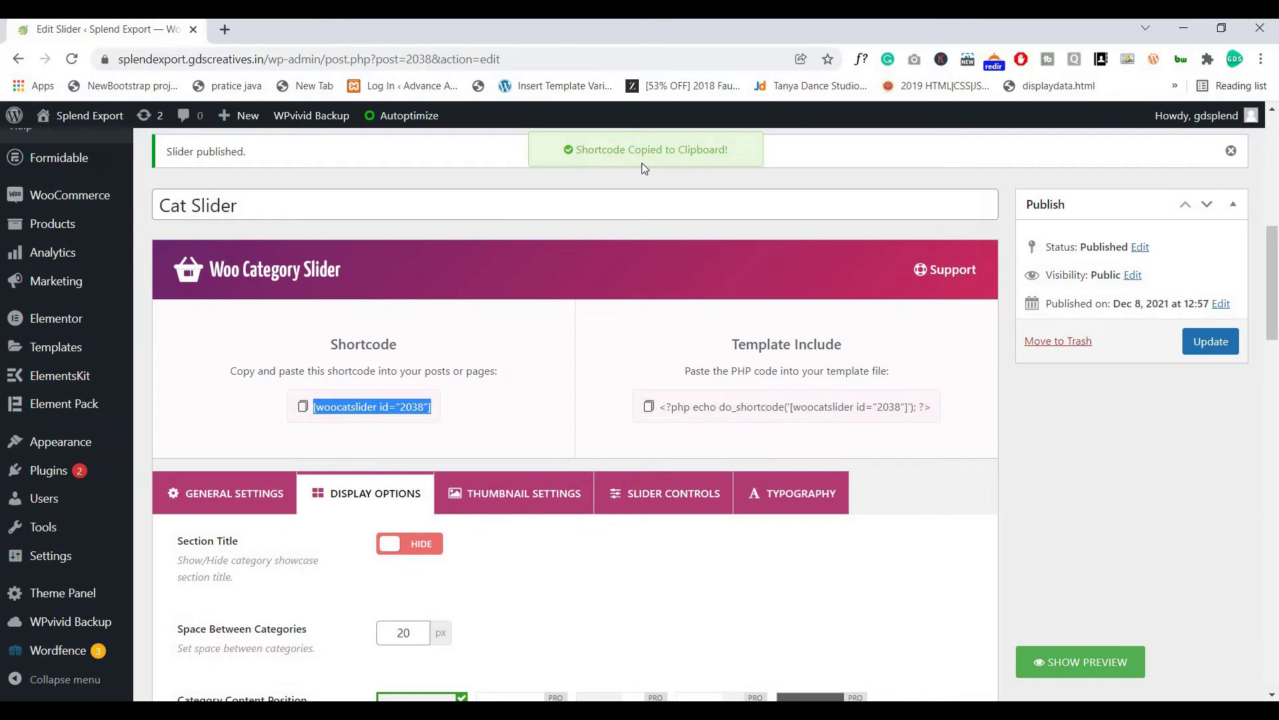
pyautogui.scroll(8, 57, 251)
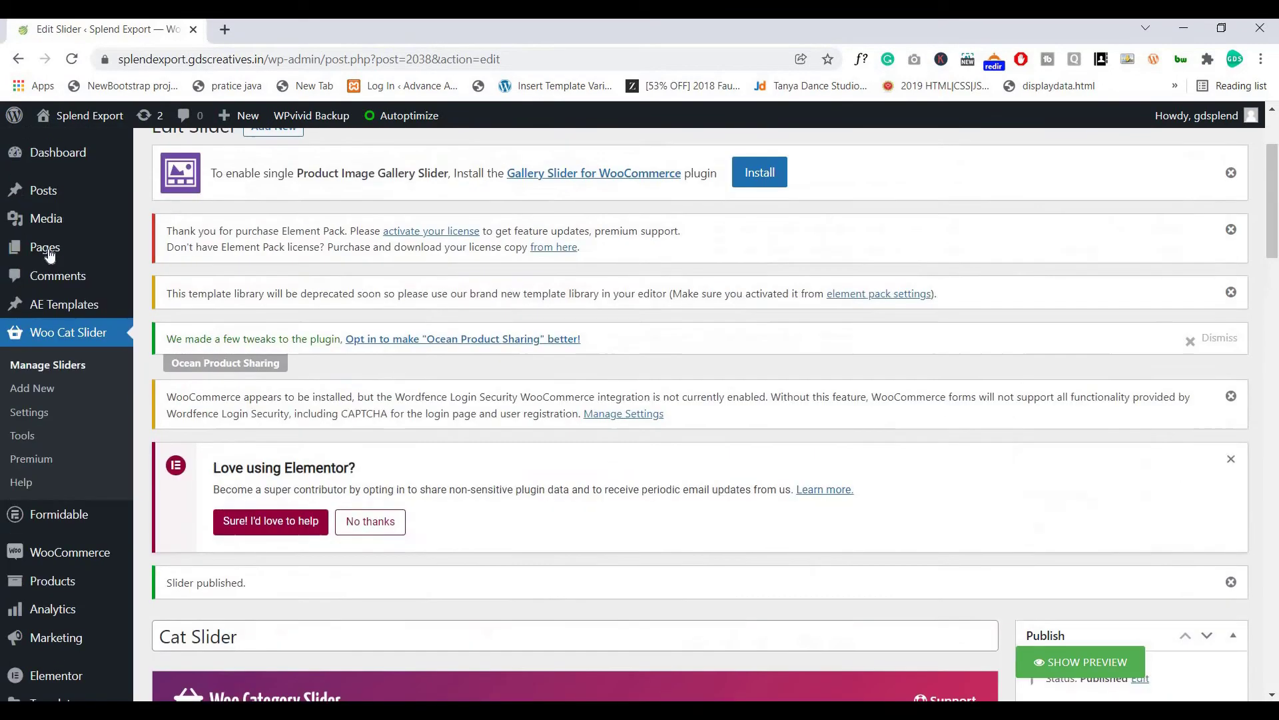
# Step: Open the list of all pages in a new tab and open the About Us page for editing with Elementor
pyautogui.moveTo(57, 251)
pyautogui.middleClick(168, 249)
pyautogui.click(274, 29)
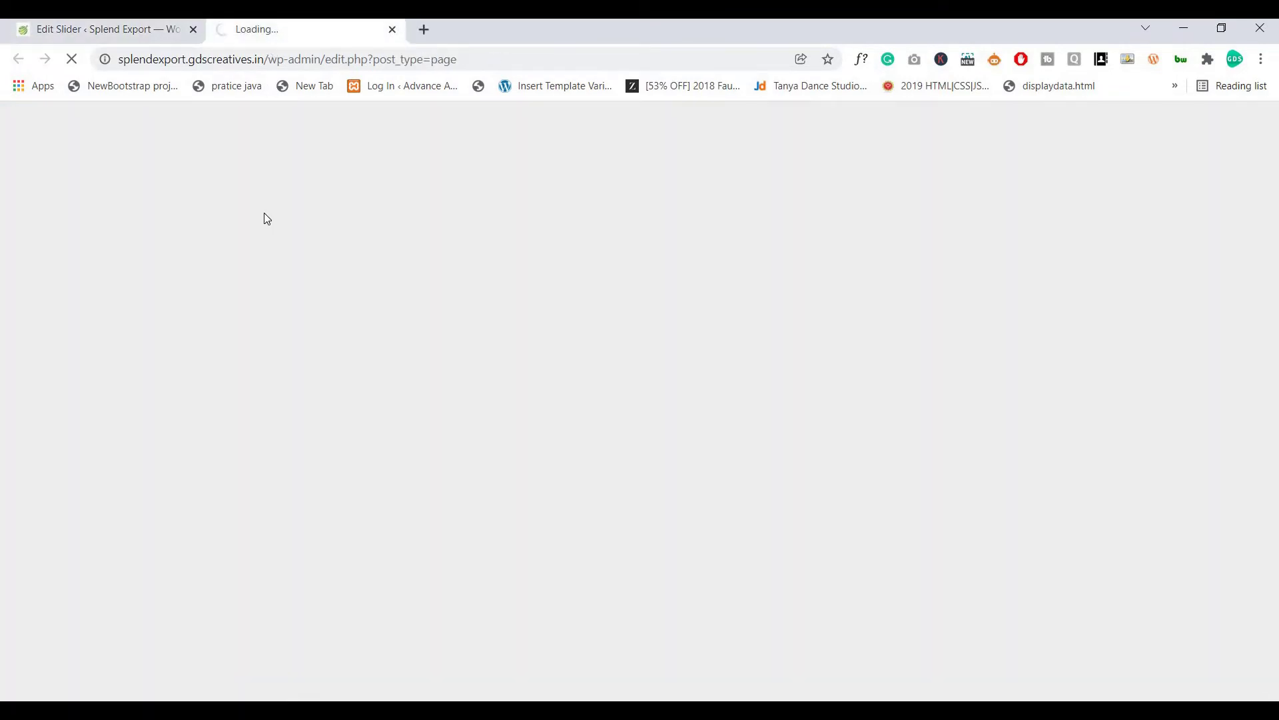
pyautogui.scroll(-8, 253, 247)
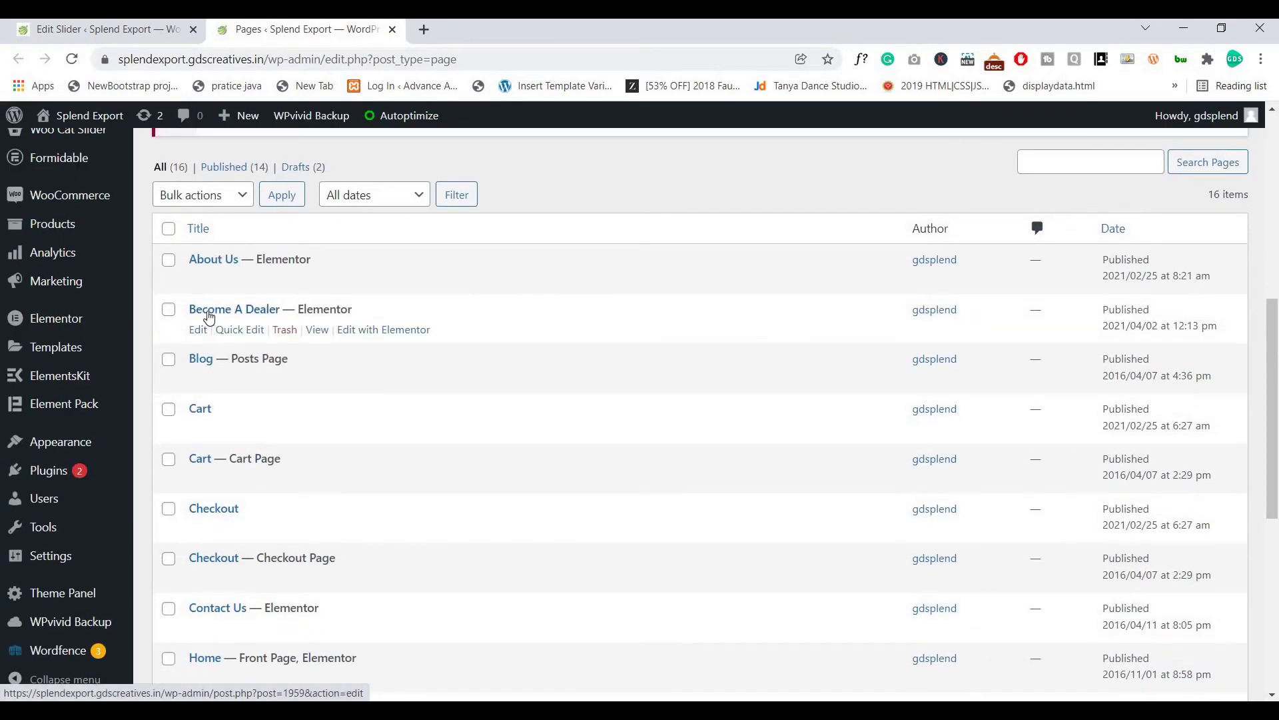
pyautogui.middleClick(374, 279)
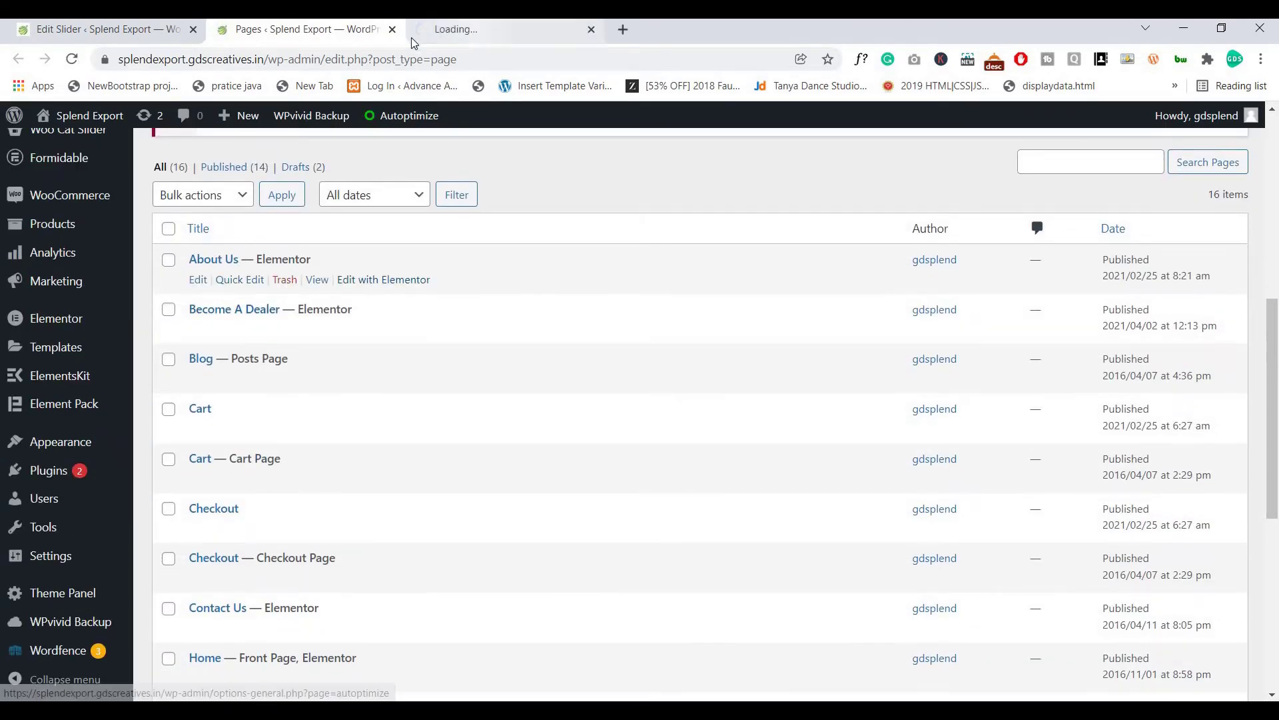
pyautogui.click(410, 34)
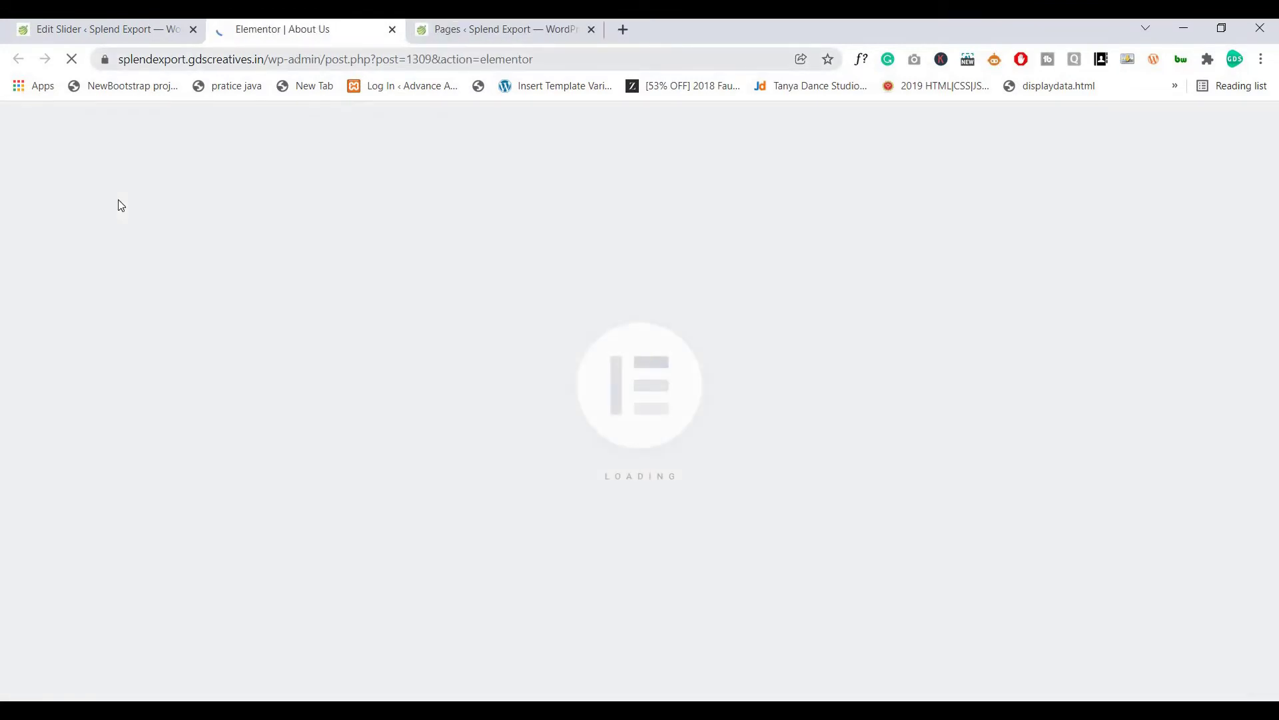
# Step: Add a Shortcode widget to the empty section above the About Us footer and paste in [woocatslider id="2038"]
pyautogui.write('sho')
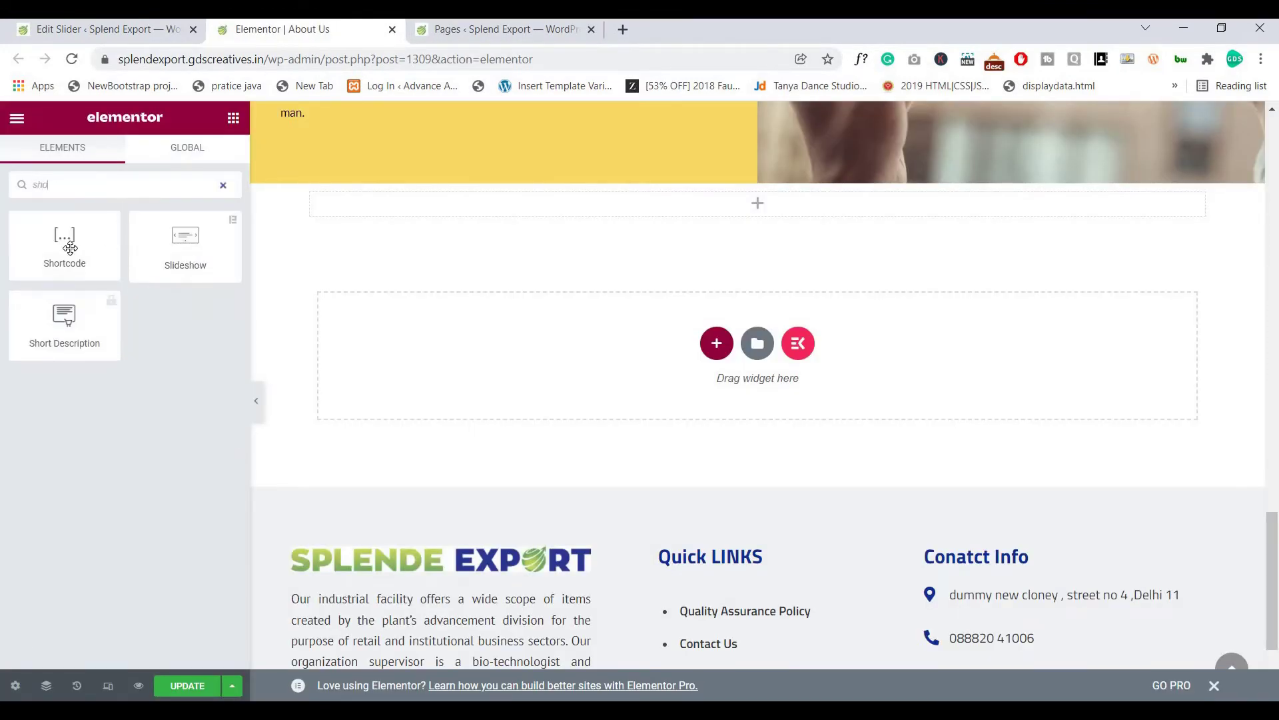
pyautogui.moveTo(64, 246); pyautogui.dragTo(644, 283)
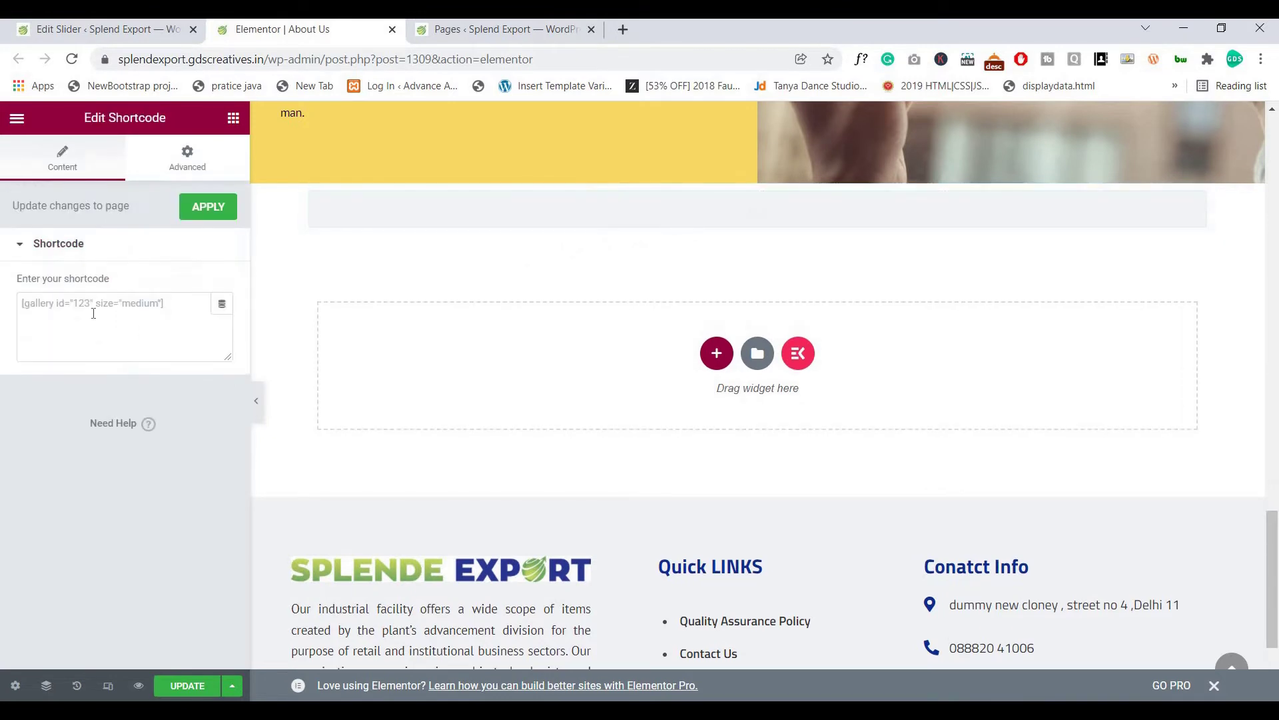
pyautogui.click(95, 315)
pyautogui.hotkey('ctrl', 'v')
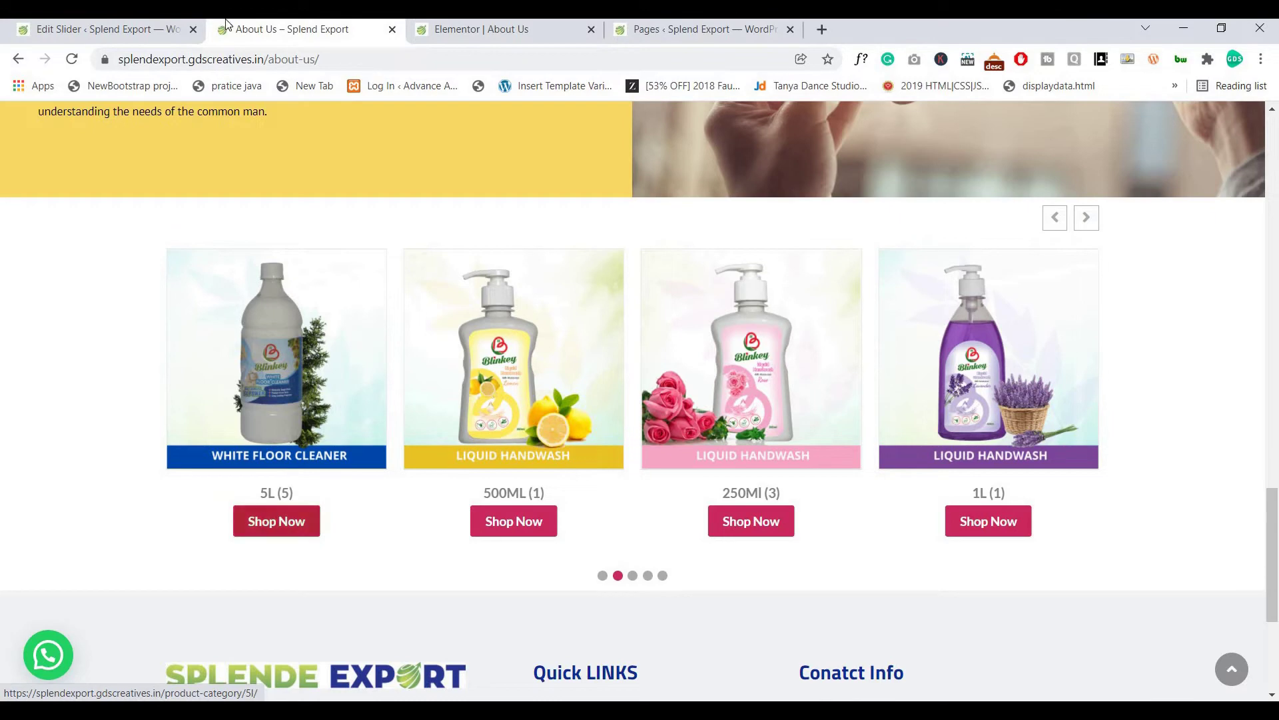
# Step: Hide the Shop Now button in the Cat Slider's display options, update the slider and reload the live About Us page
pyautogui.click(150, 33)
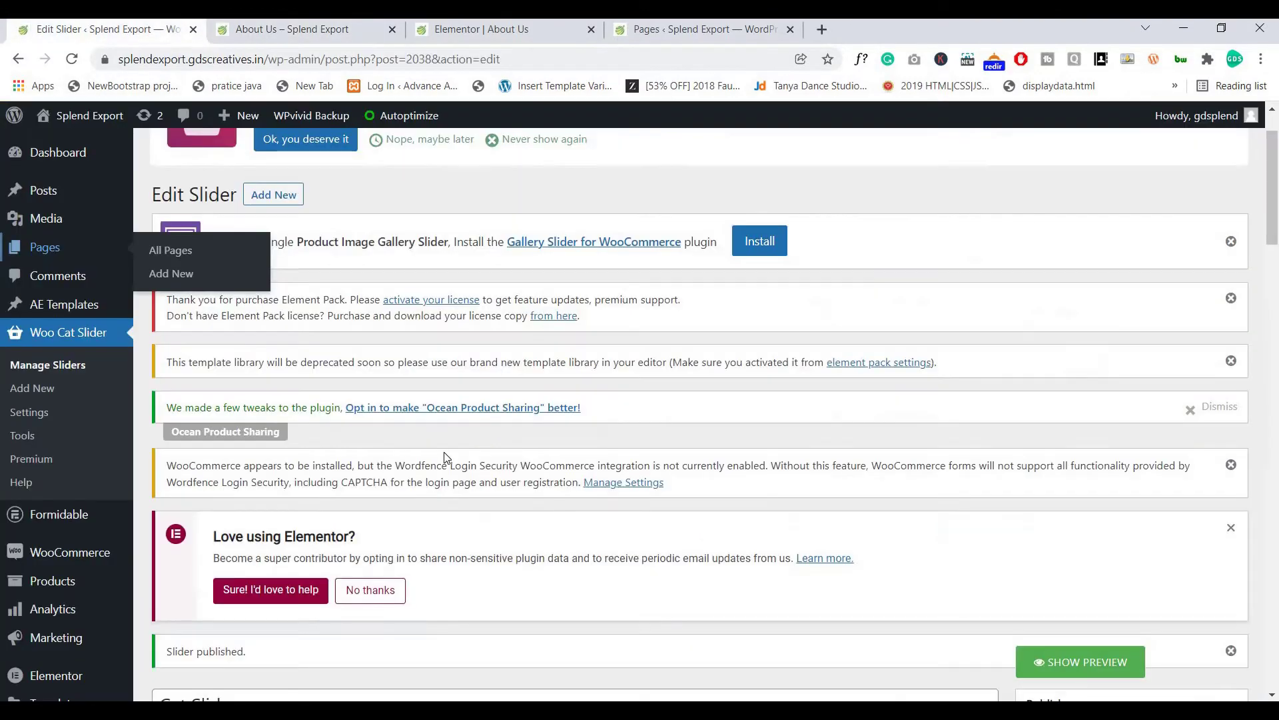
pyautogui.scroll(-5, 465, 411)
pyautogui.scroll(-10, 464, 411)
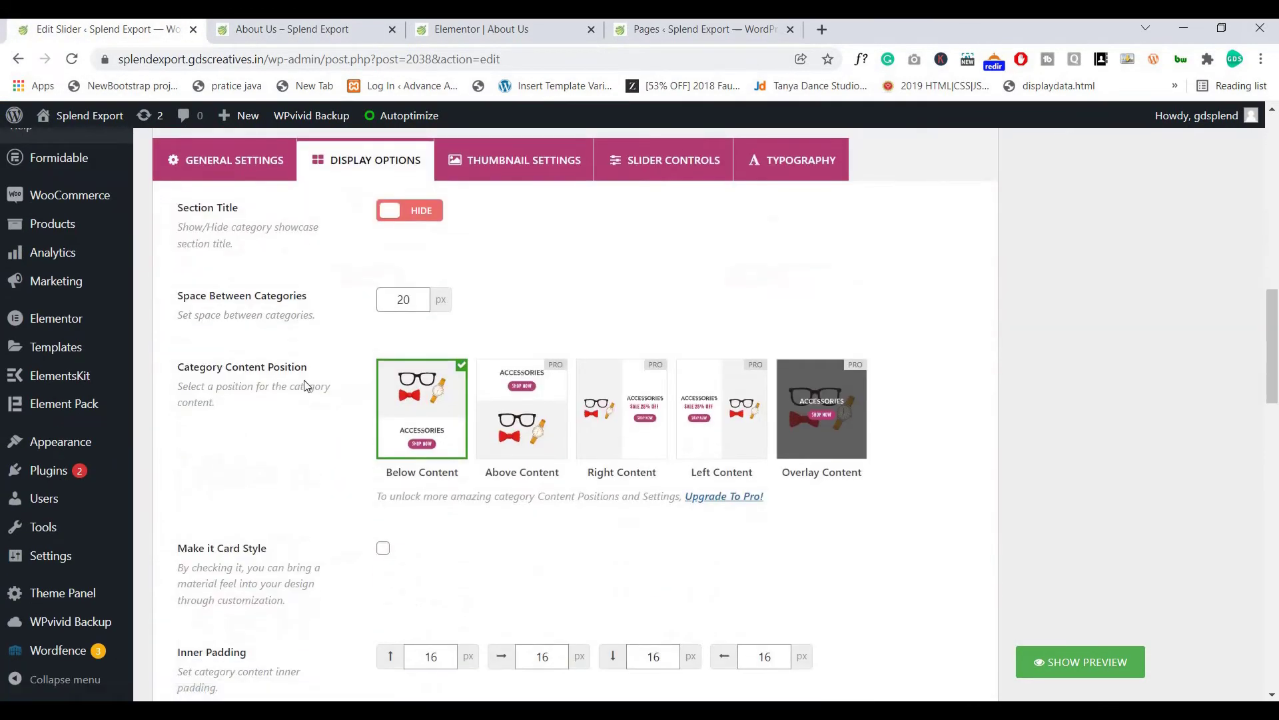
pyautogui.scroll(-13, 332, 400)
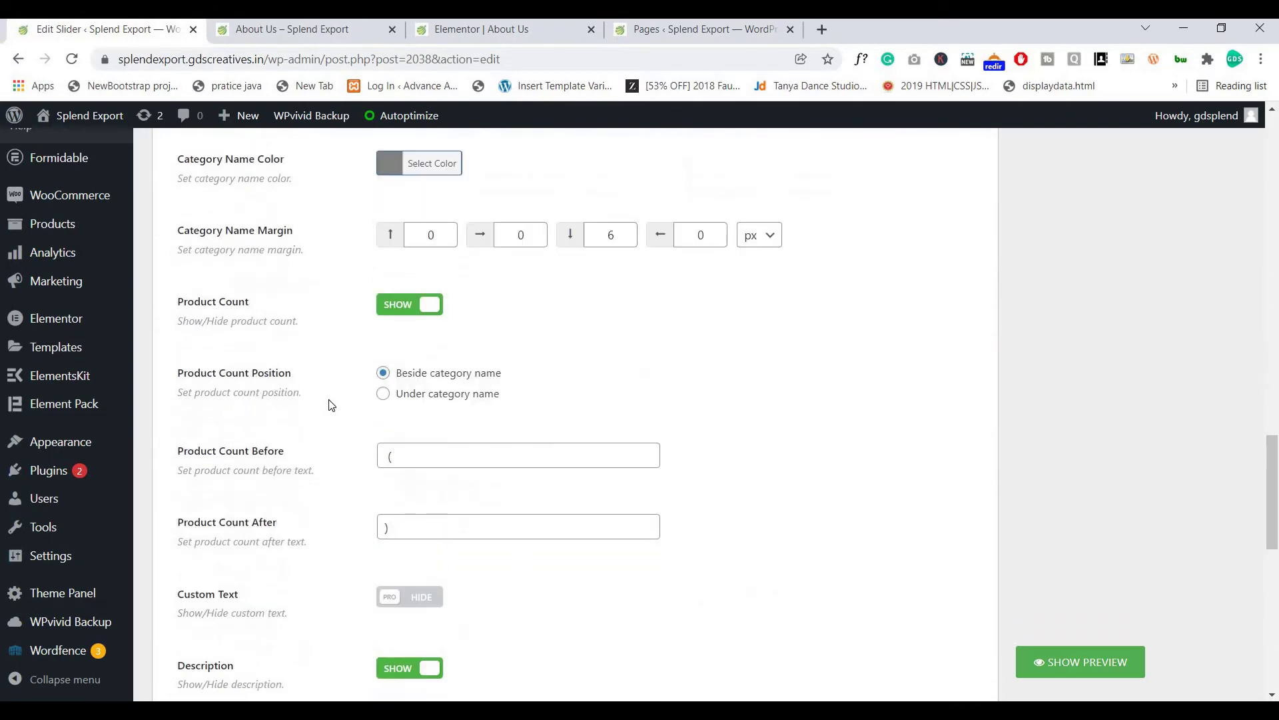
pyautogui.scroll(-5, 330, 403)
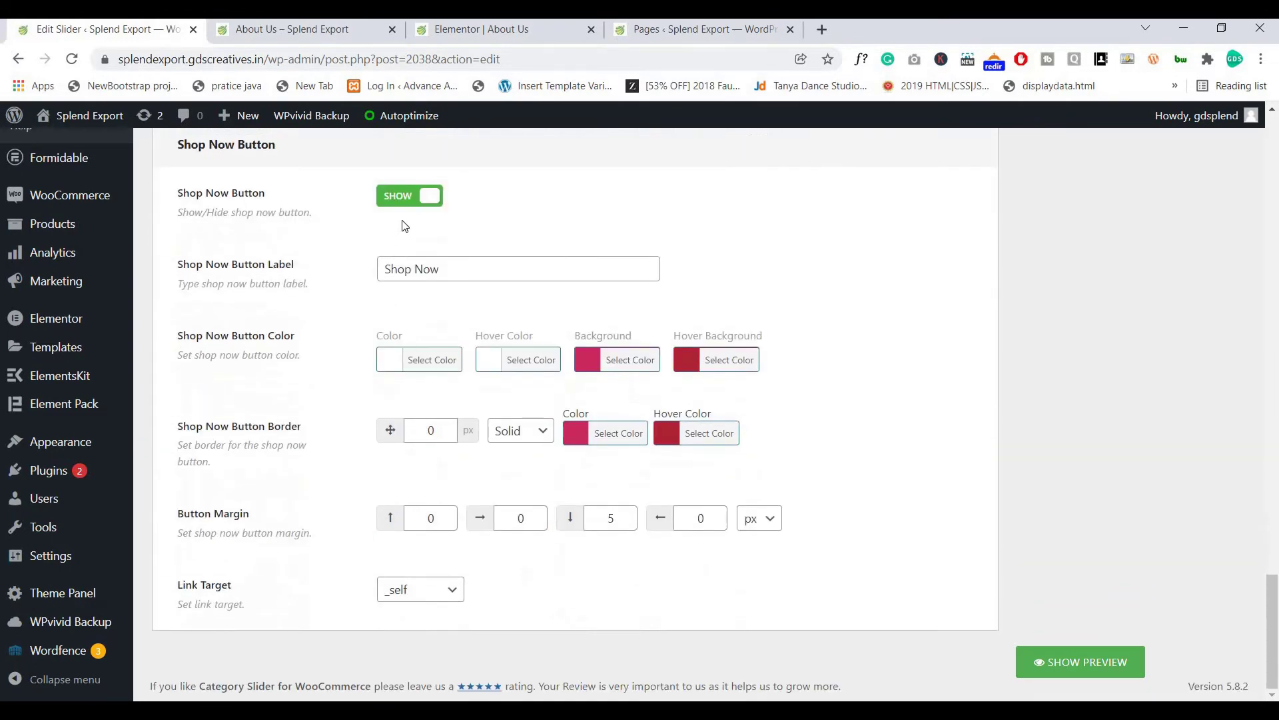
pyautogui.scroll(20, 1018, 475)
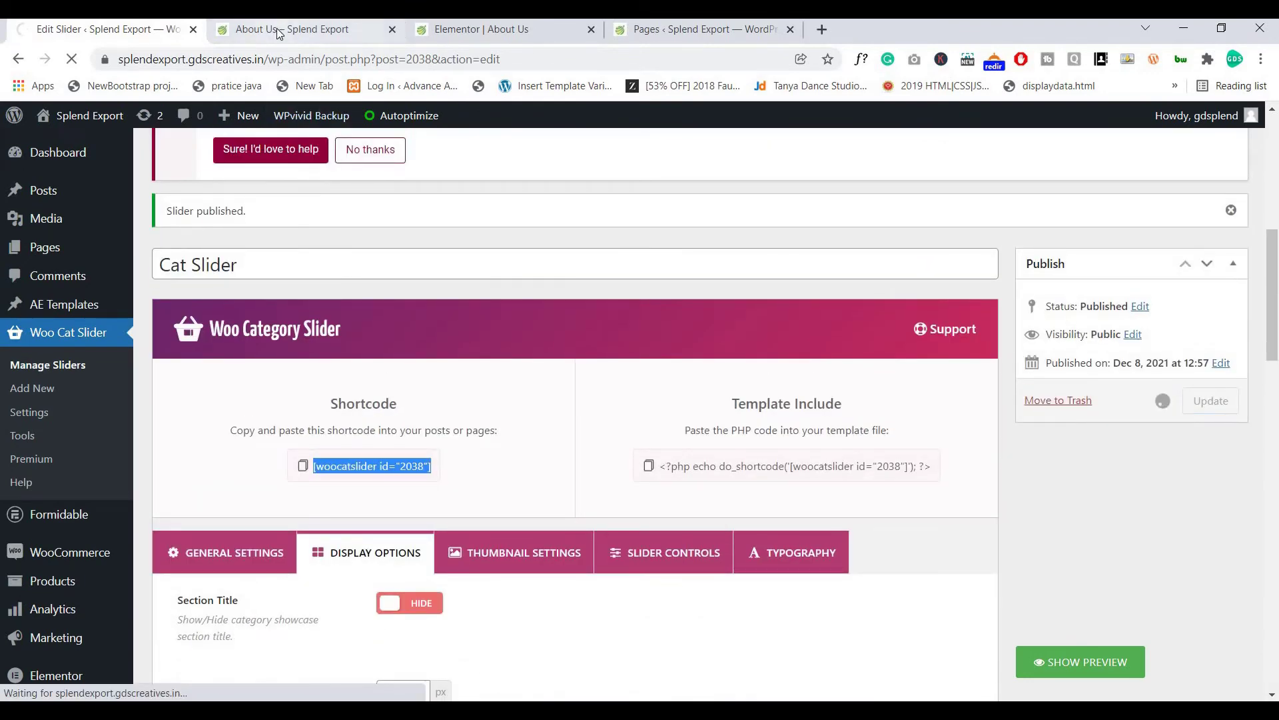
pyautogui.click(277, 28)
pyautogui.click(72, 60)
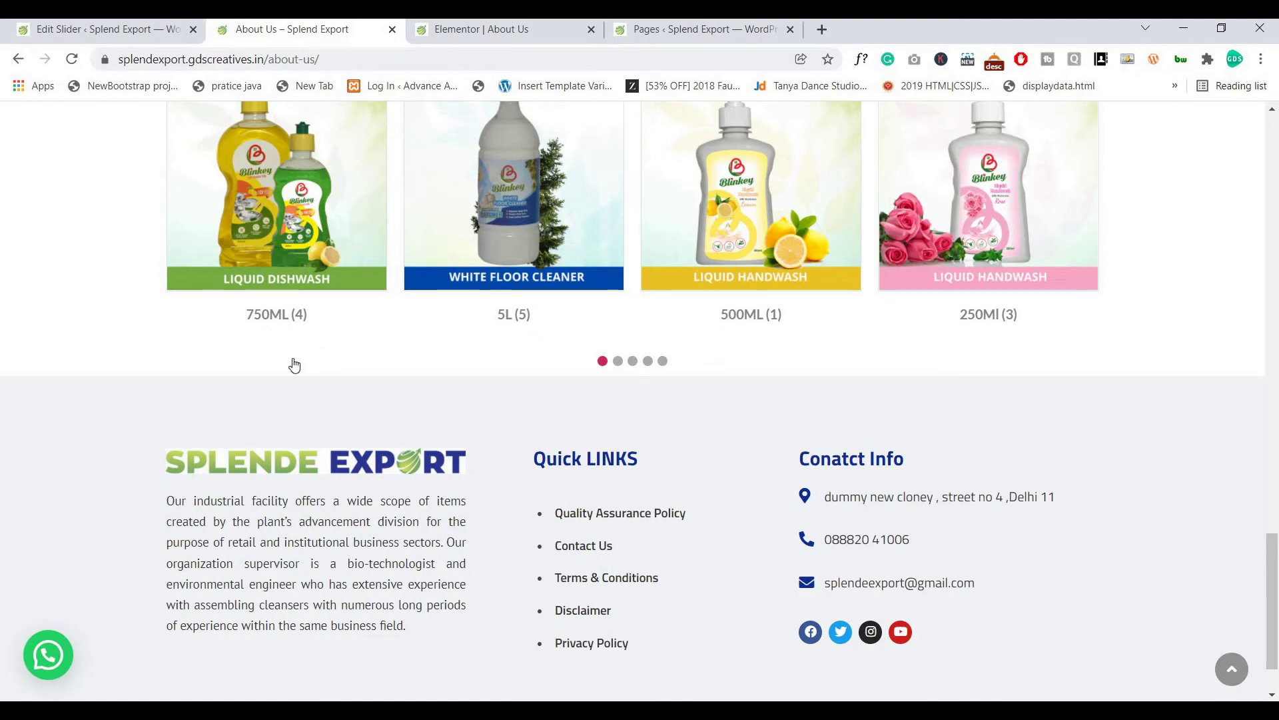
# Step: Check the slider on the live About Us page, show the Shop Now button again and update the Cat Slider
pyautogui.scroll(1, 291, 363)
pyautogui.hotkey('ctrl', 'shift', 'Tab')
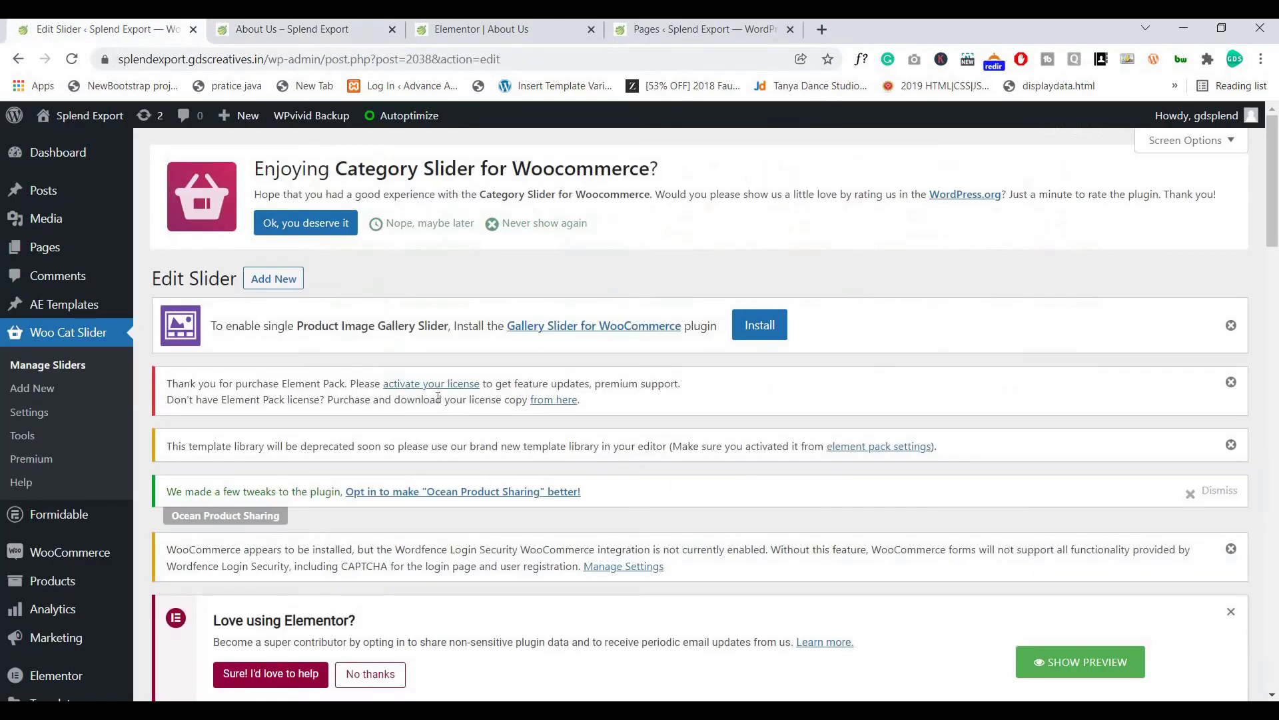
pyautogui.scroll(-20, 337, 400)
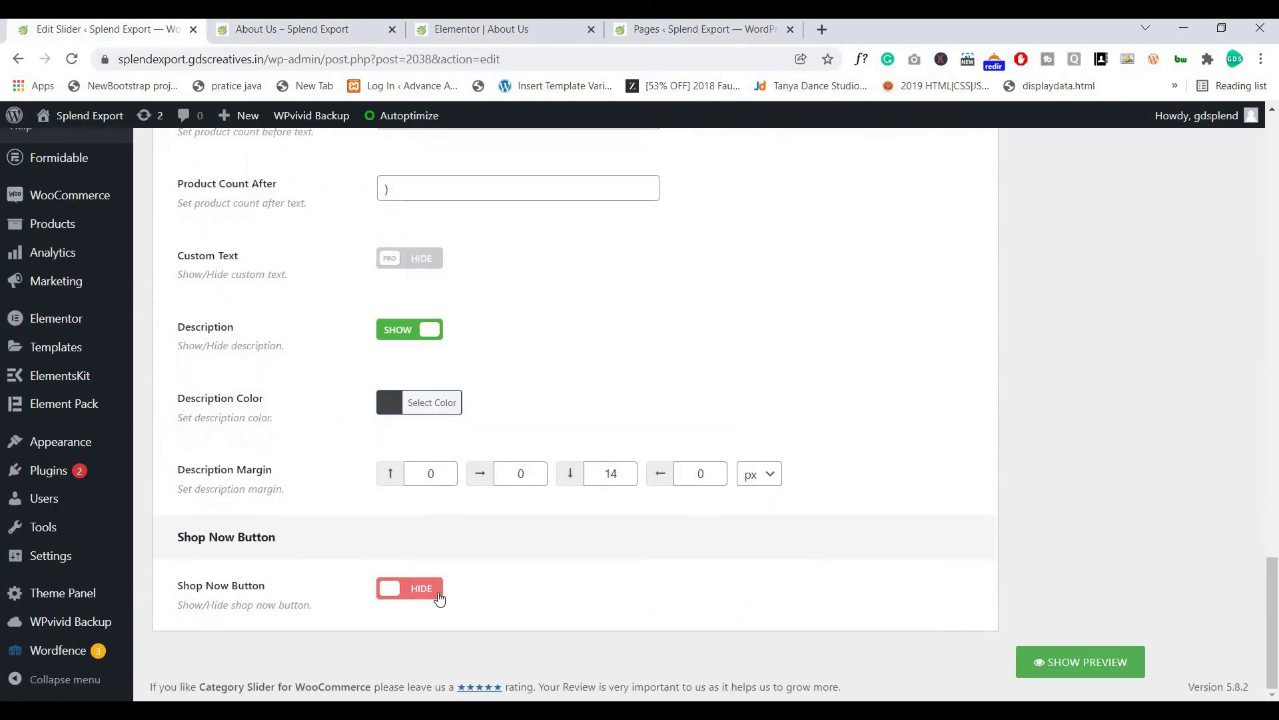
pyautogui.click(440, 591)
pyautogui.scroll(-3, 936, 368)
pyautogui.scroll(7, 1005, 376)
pyautogui.scroll(5, 342, 338)
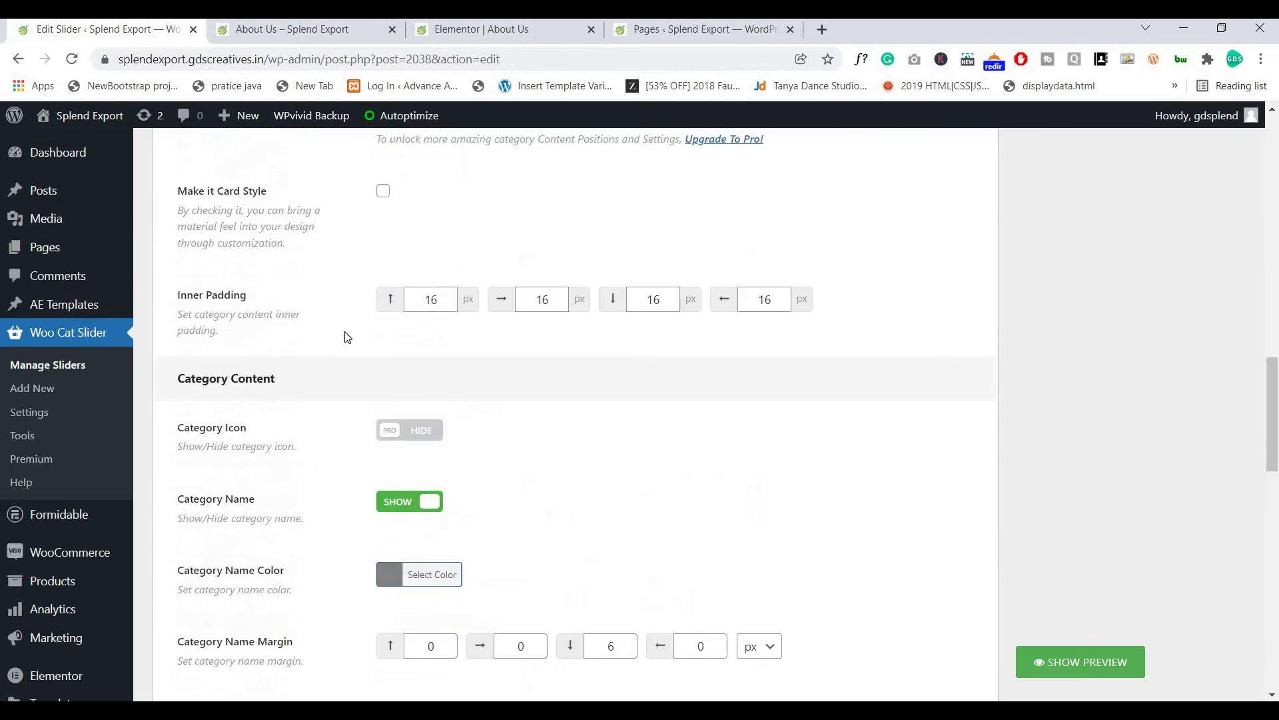
pyautogui.scroll(-15, 609, 365)
pyautogui.click(228, 33)
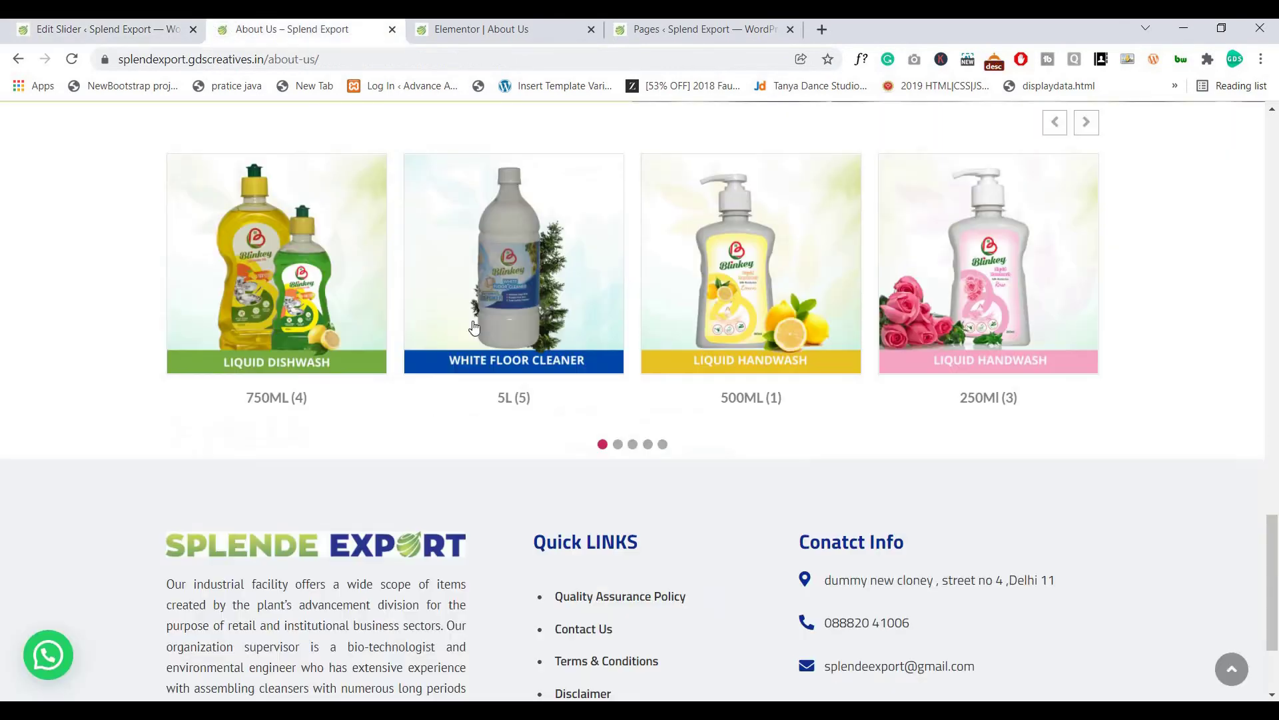
pyautogui.hotkey('ctrl', 'shift', 'Tab')
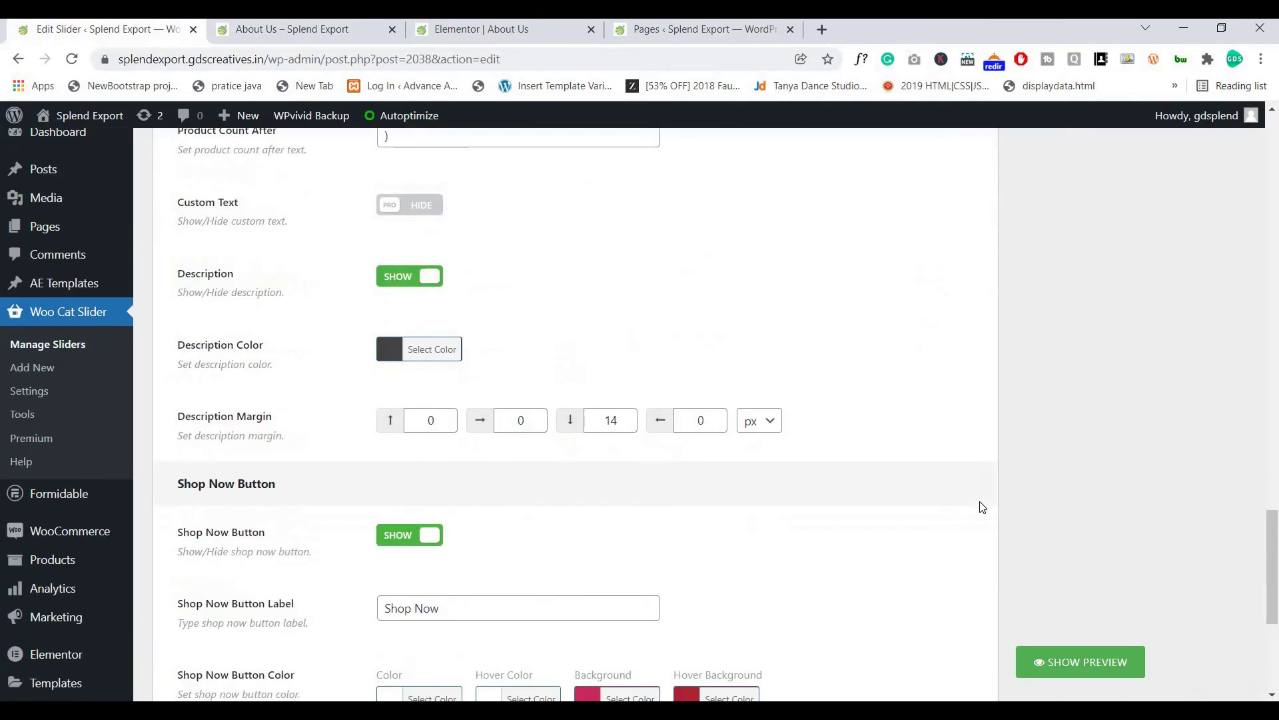
pyautogui.scroll(15, 986, 513)
pyautogui.click(1206, 258)
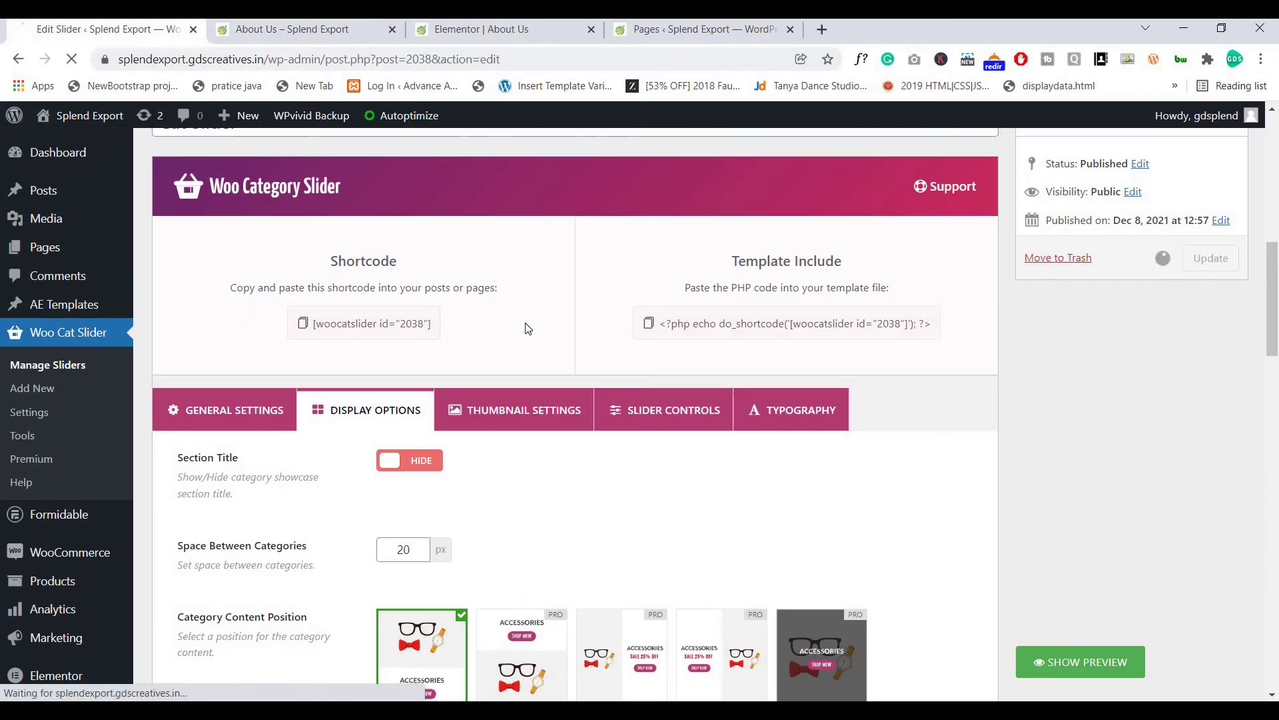
# Step: Open the Cat Slider's thumbnail settings and compare them with the category images on the live About Us page
pyautogui.scroll(-5, 488, 360)
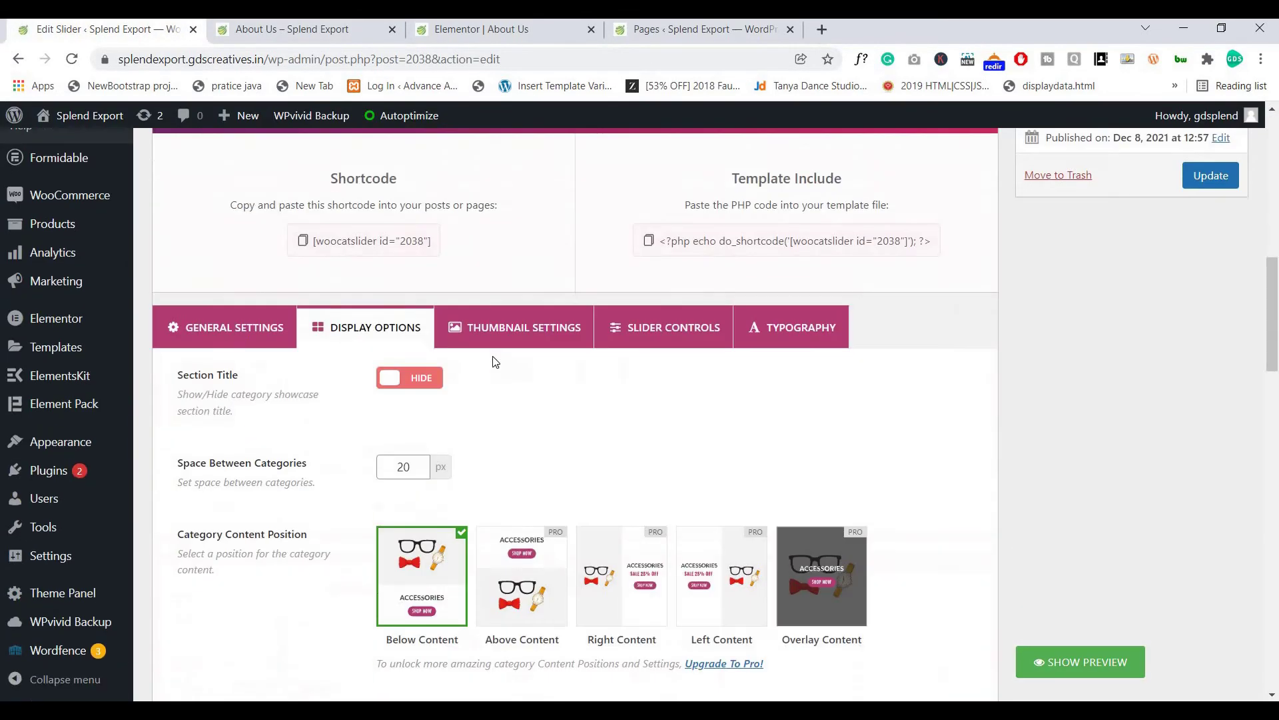
pyautogui.click(513, 327)
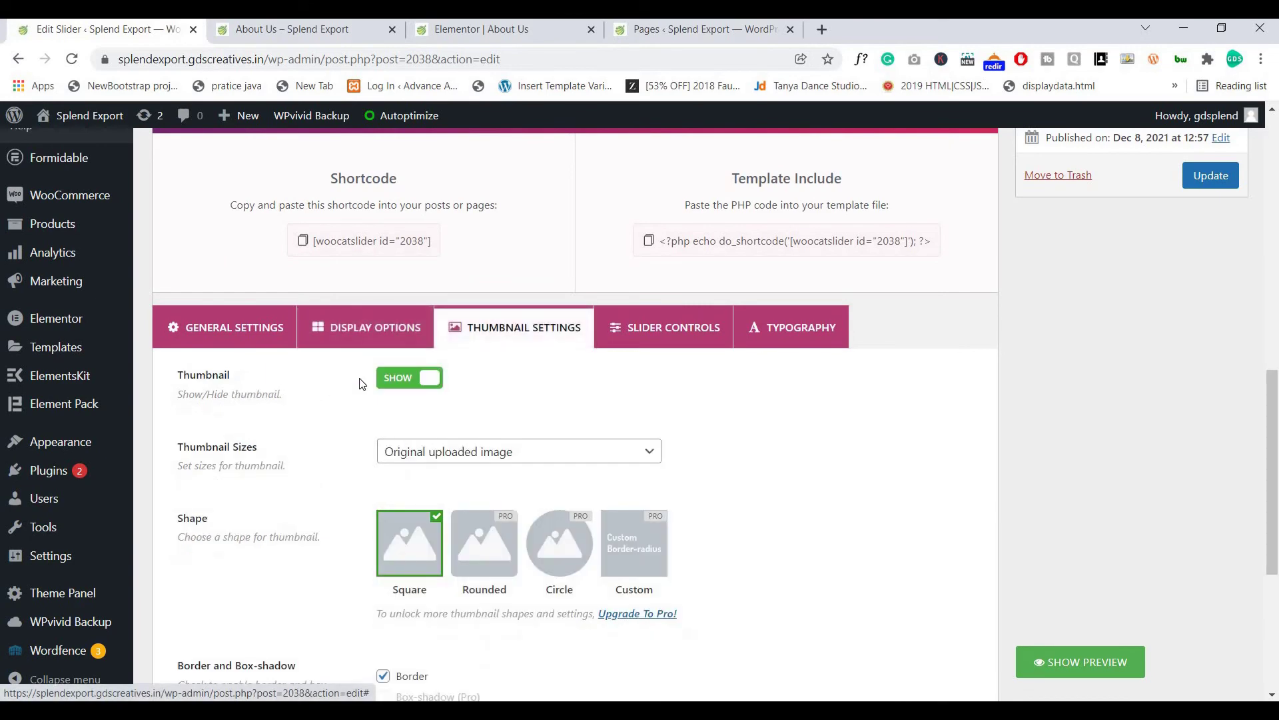
pyautogui.scroll(-3, 358, 285)
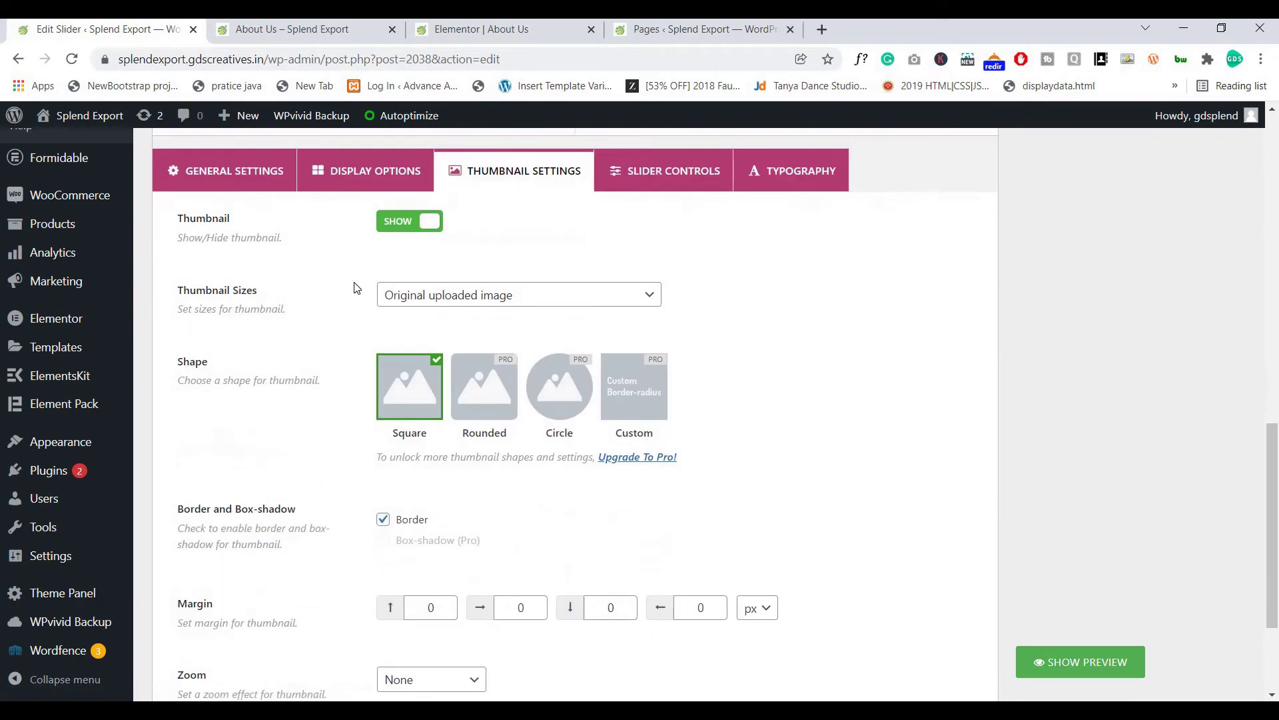
pyautogui.click(271, 35)
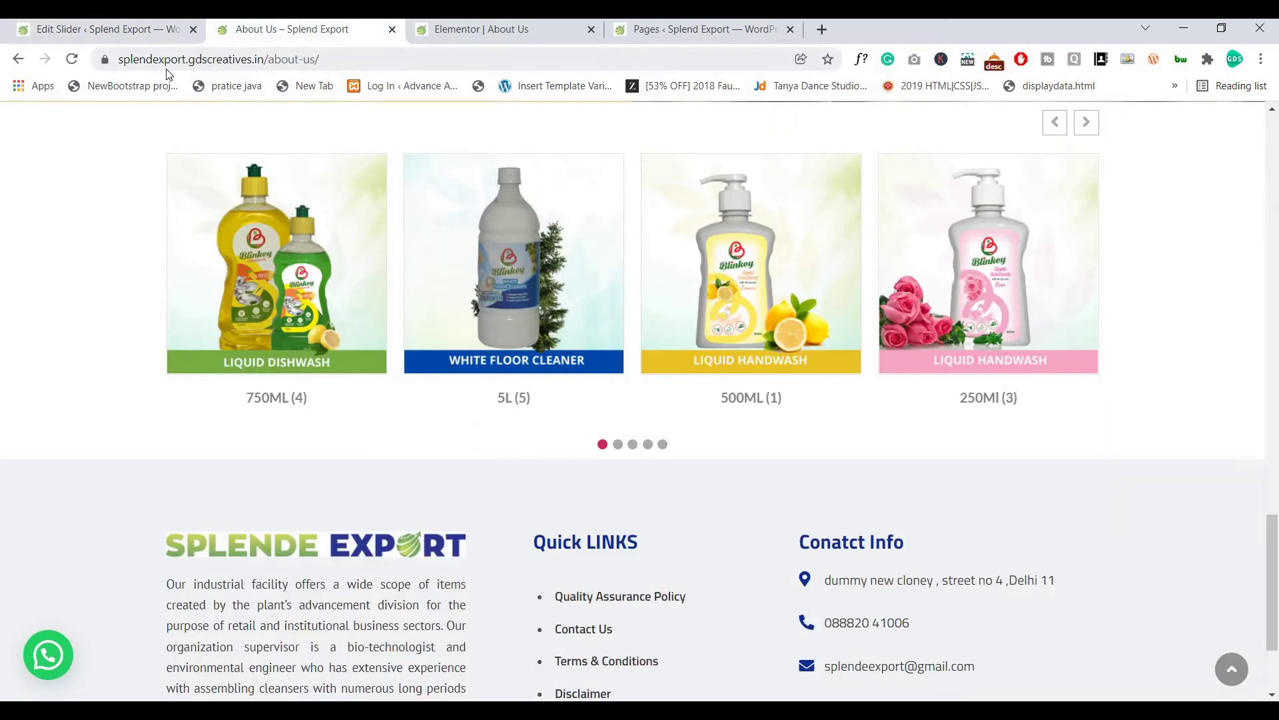
pyautogui.click(133, 29)
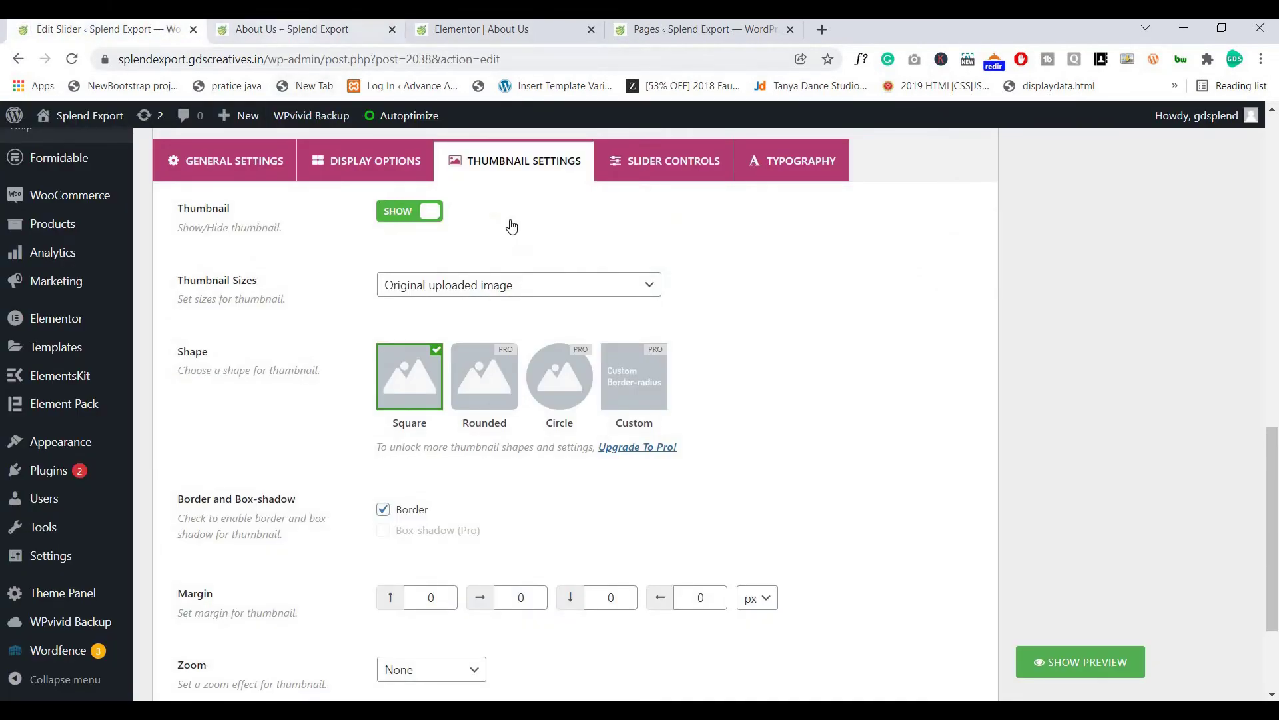
pyautogui.hotkey('ctrl', 'Tab')
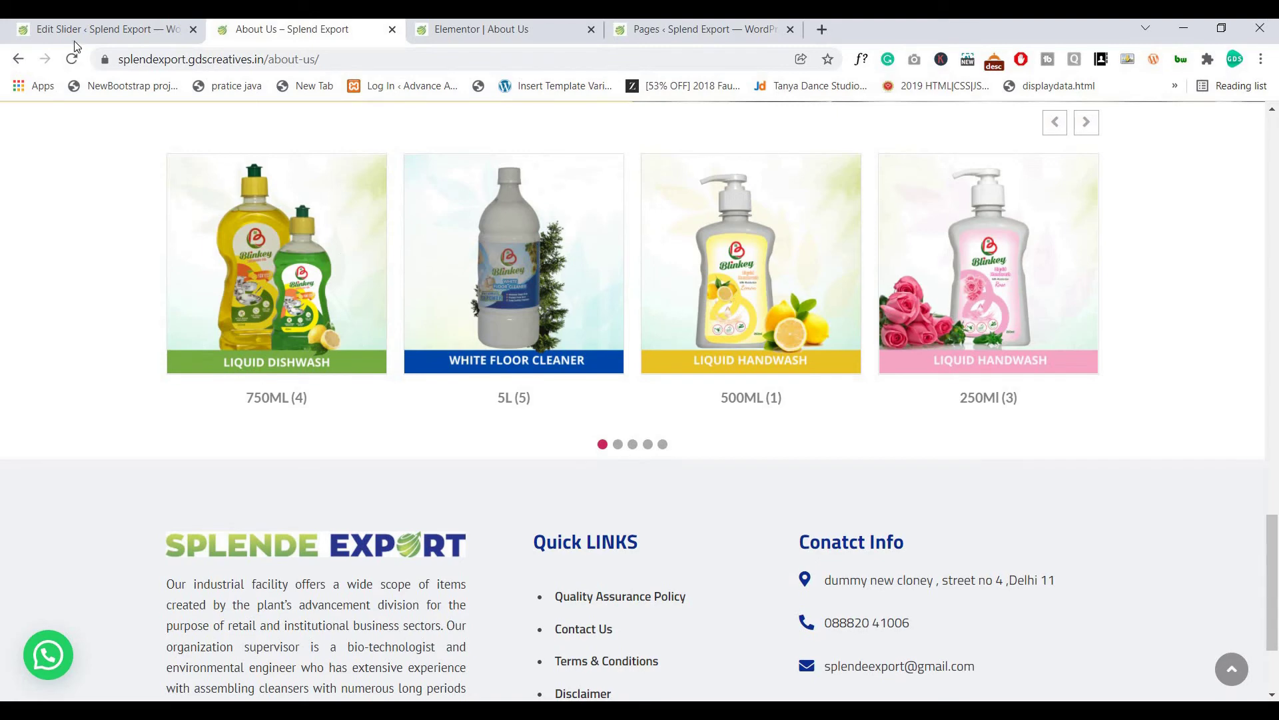
pyautogui.hotkey('ctrl', 'pageup')
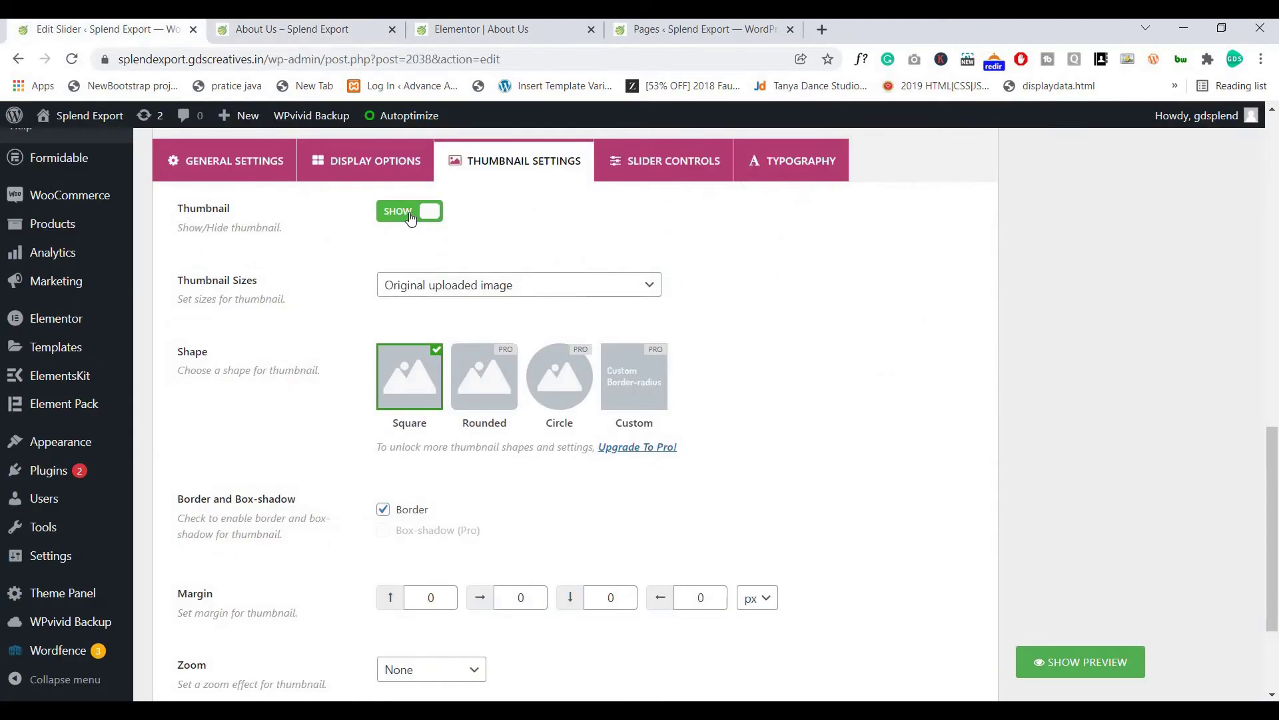
# Step: Review the available thumbnail sizes, shapes, border, margin, zoom effects and image modes, keeping the original uploaded image size and Normal mode
pyautogui.click(431, 290)
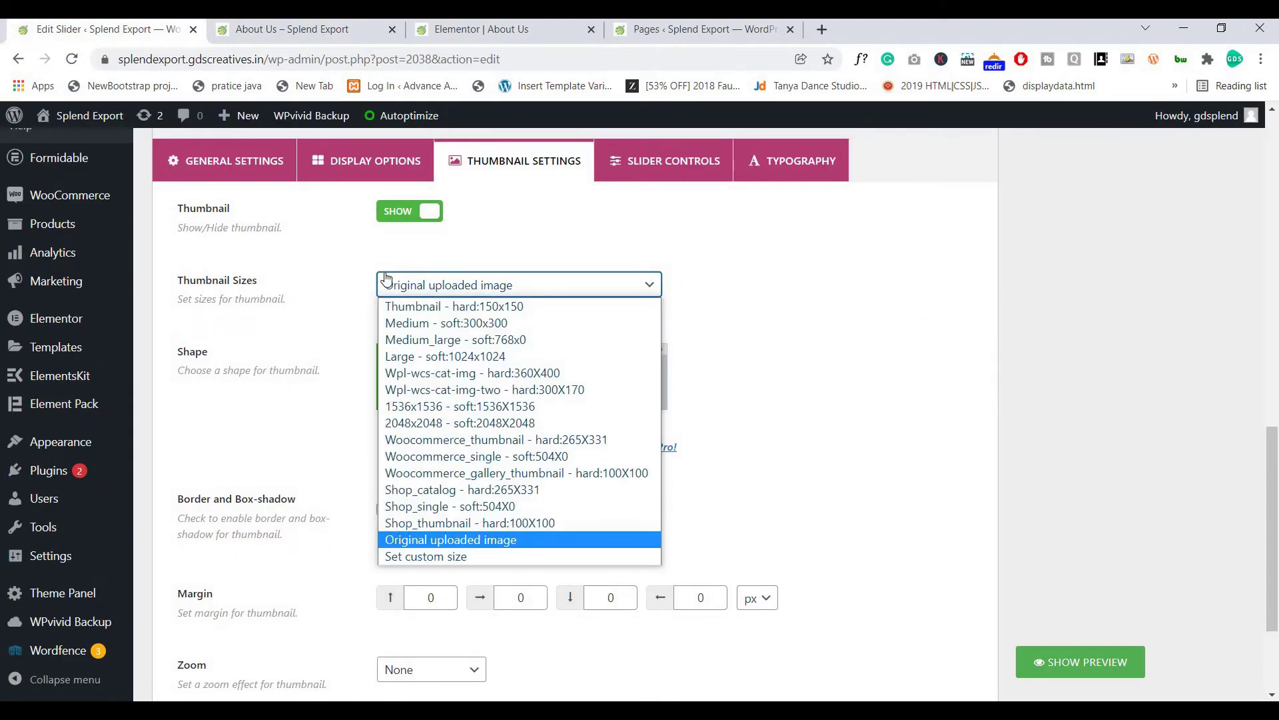
pyautogui.click(308, 343)
pyautogui.scroll(-1, 308, 343)
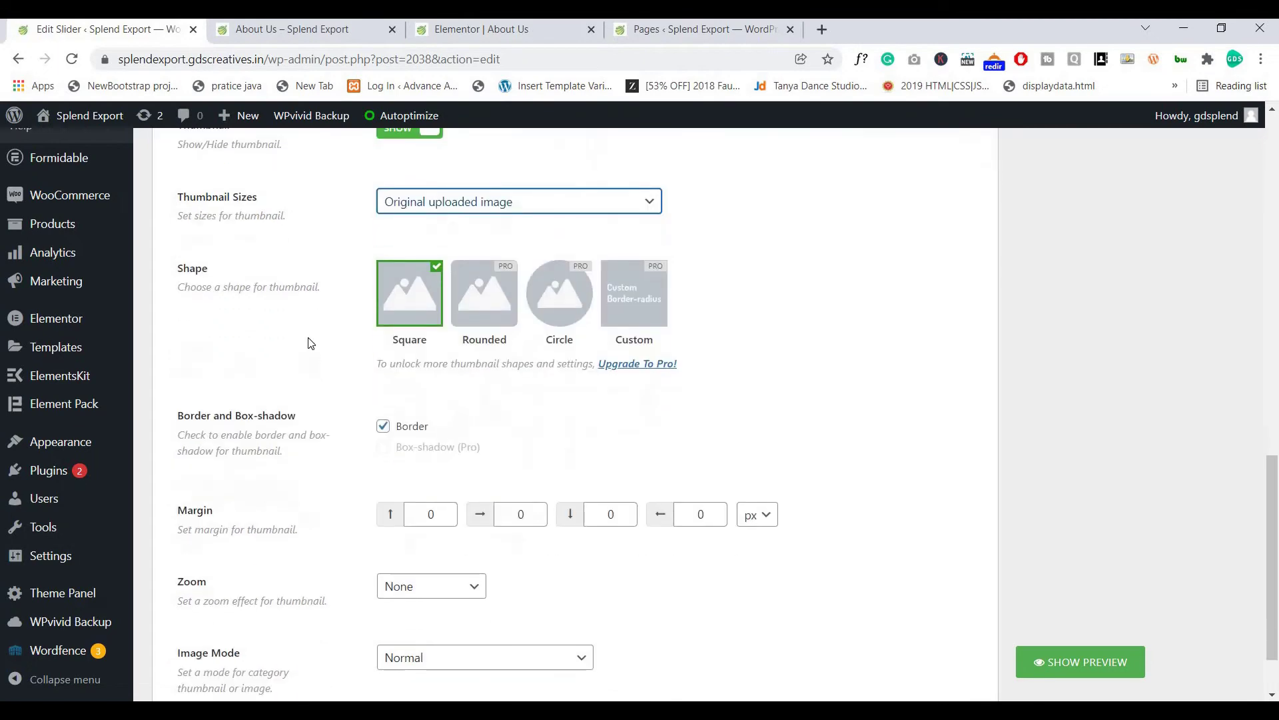
pyautogui.scroll(-1, 308, 343)
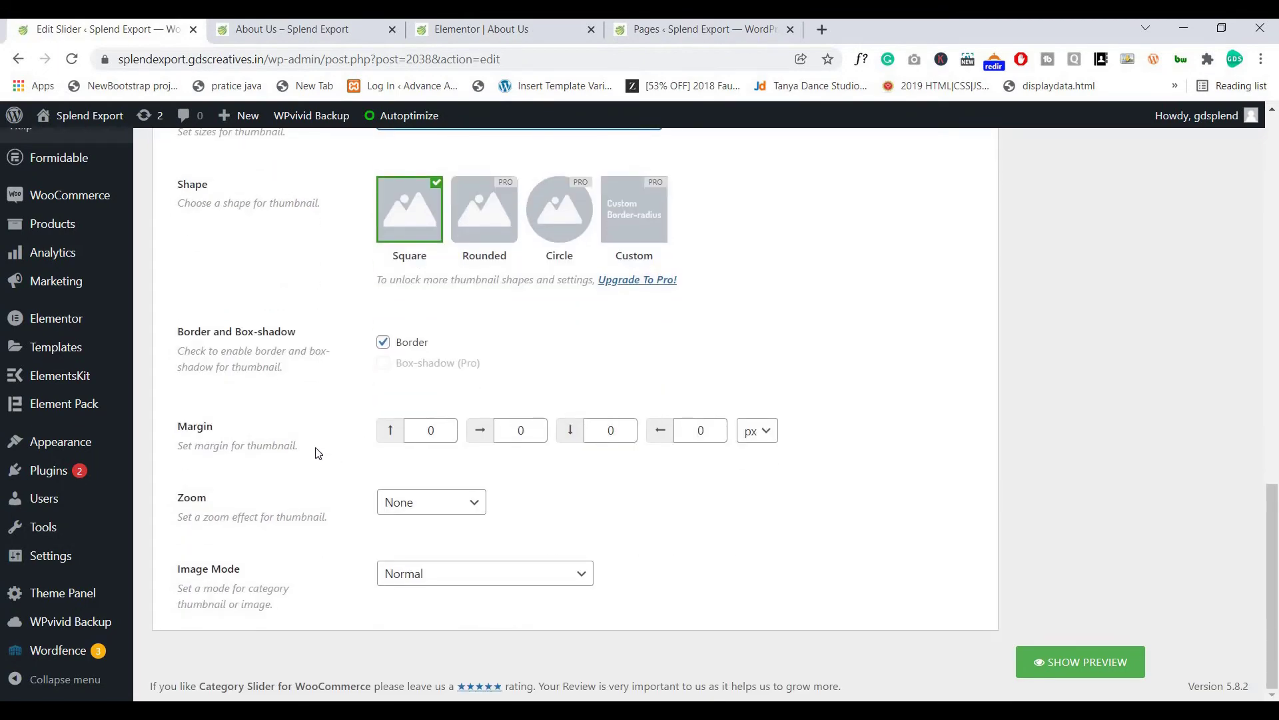
pyautogui.click(420, 507)
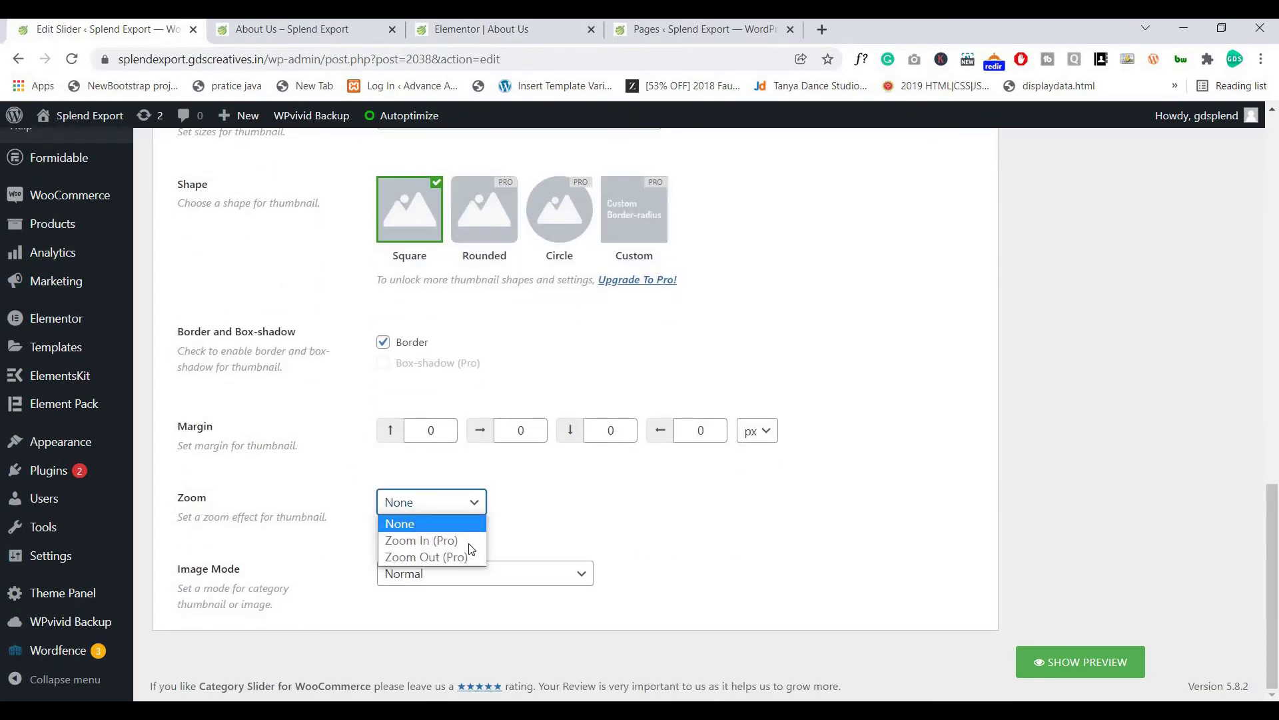
pyautogui.click(471, 576)
pyautogui.click(474, 578)
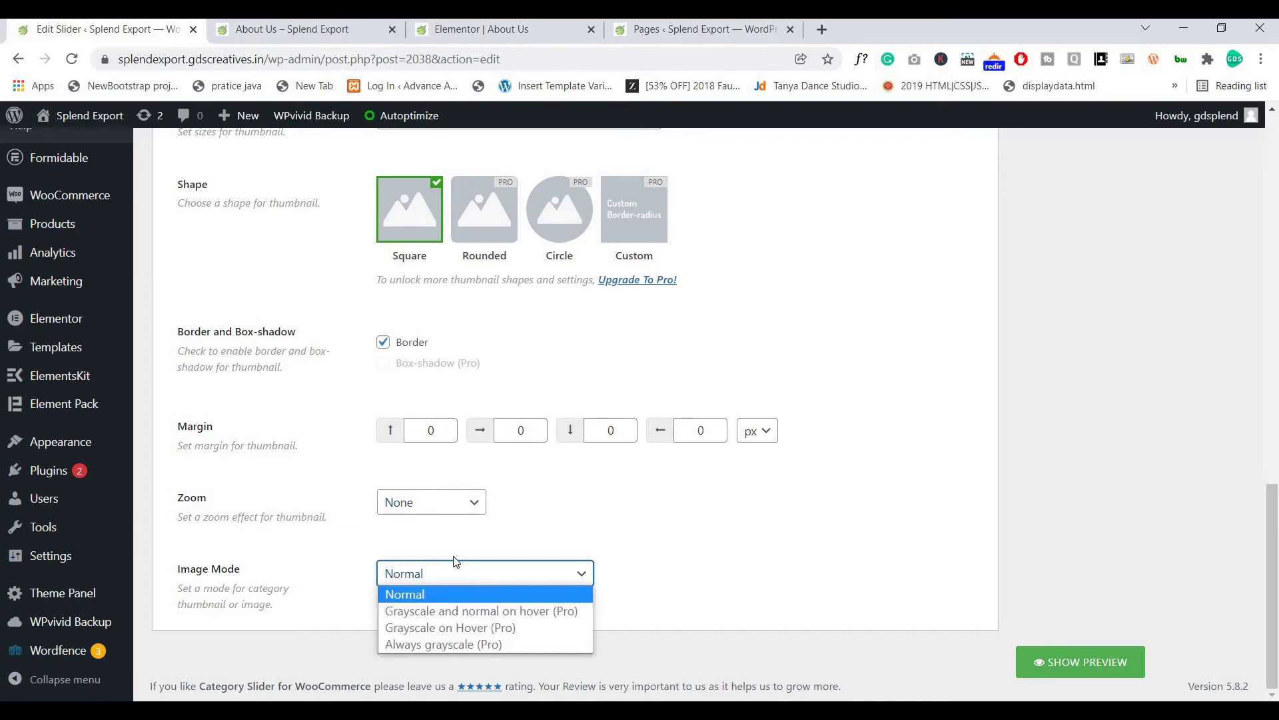
pyautogui.click(434, 594)
pyautogui.click(434, 582)
pyautogui.click(434, 581)
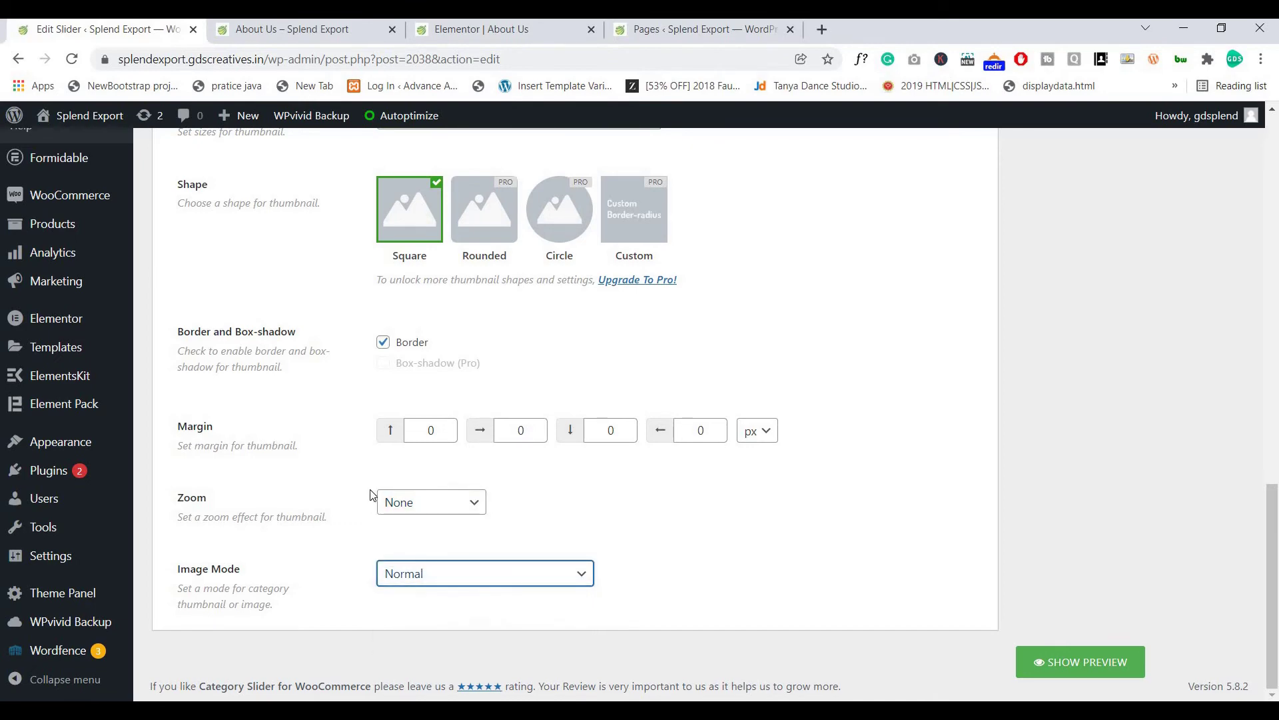
# Step: Open the Cat Slider's slider controls, and try the category slider's navigation arrows and pagination dots on the live About Us page
pyautogui.scroll(4, 372, 494)
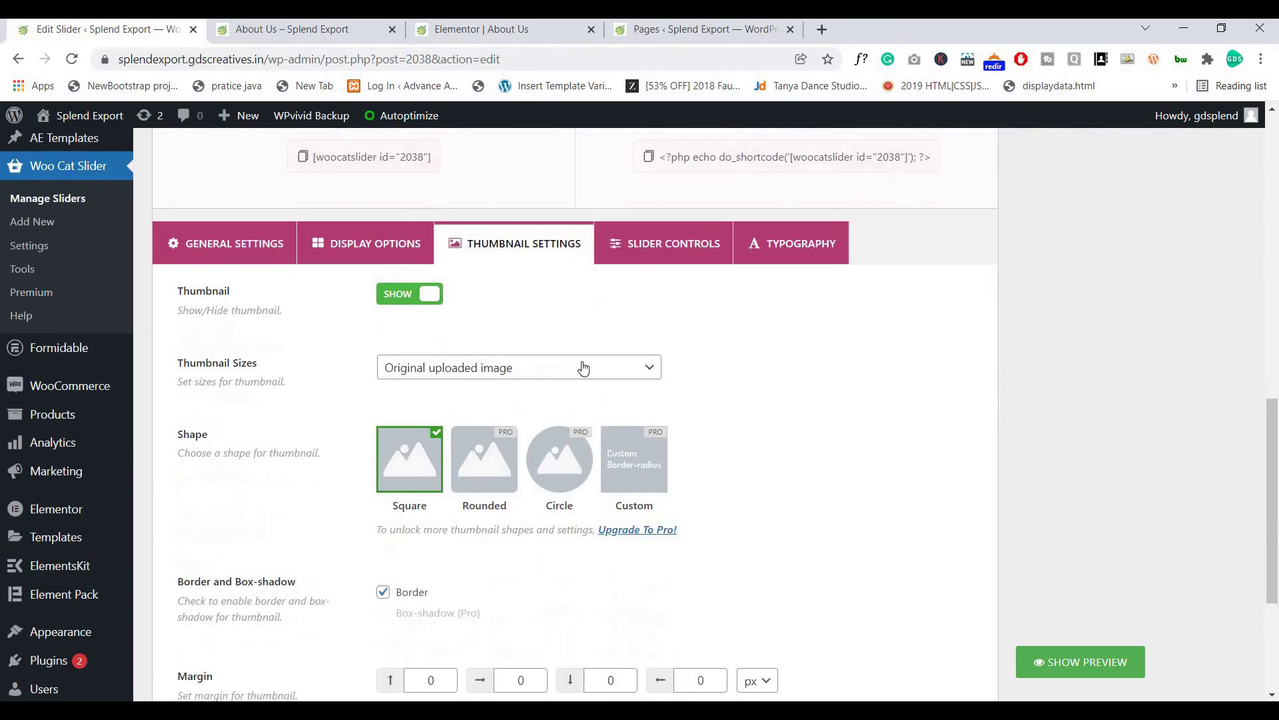
pyautogui.click(675, 259)
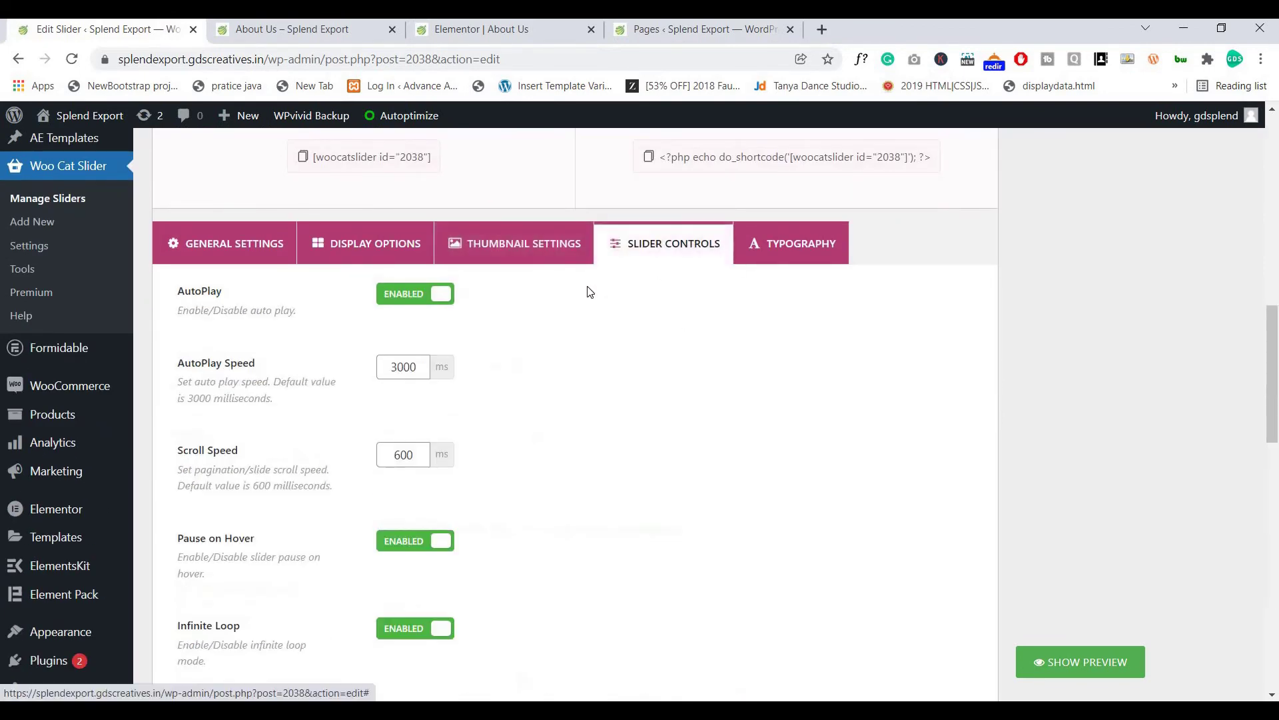
pyautogui.hotkey('ctrl', 'Tab')
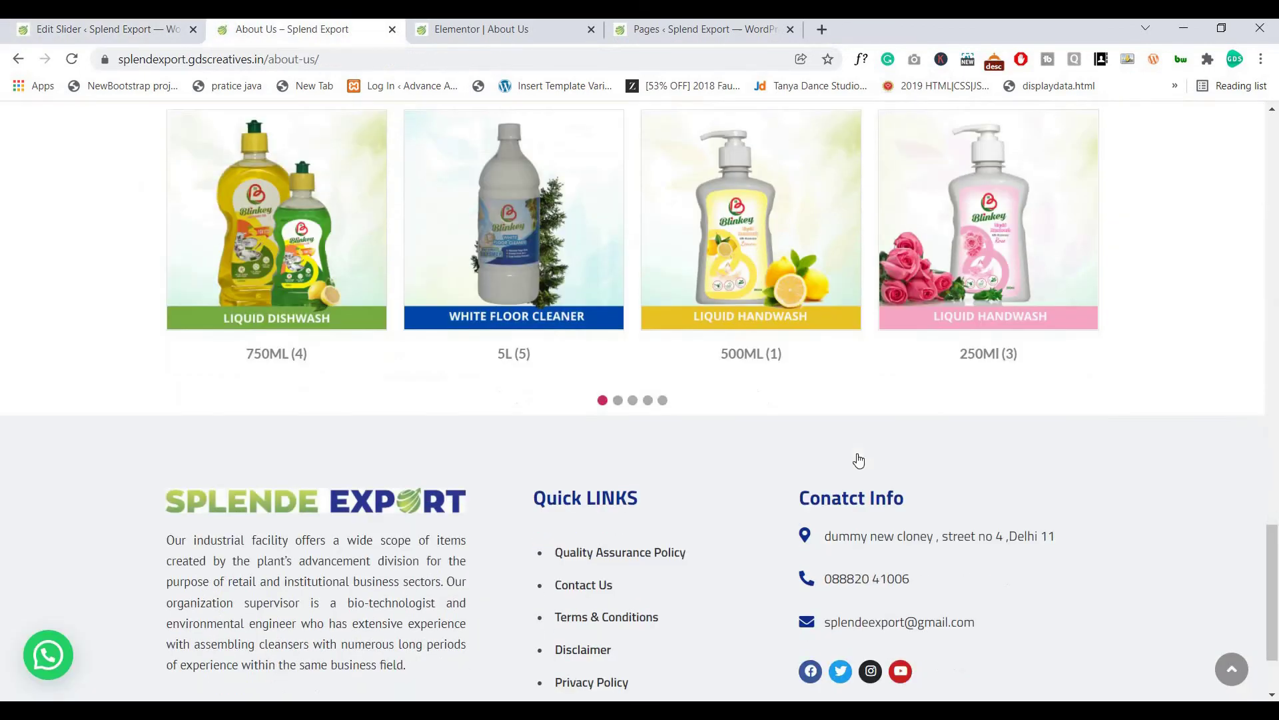
pyautogui.click(1057, 206)
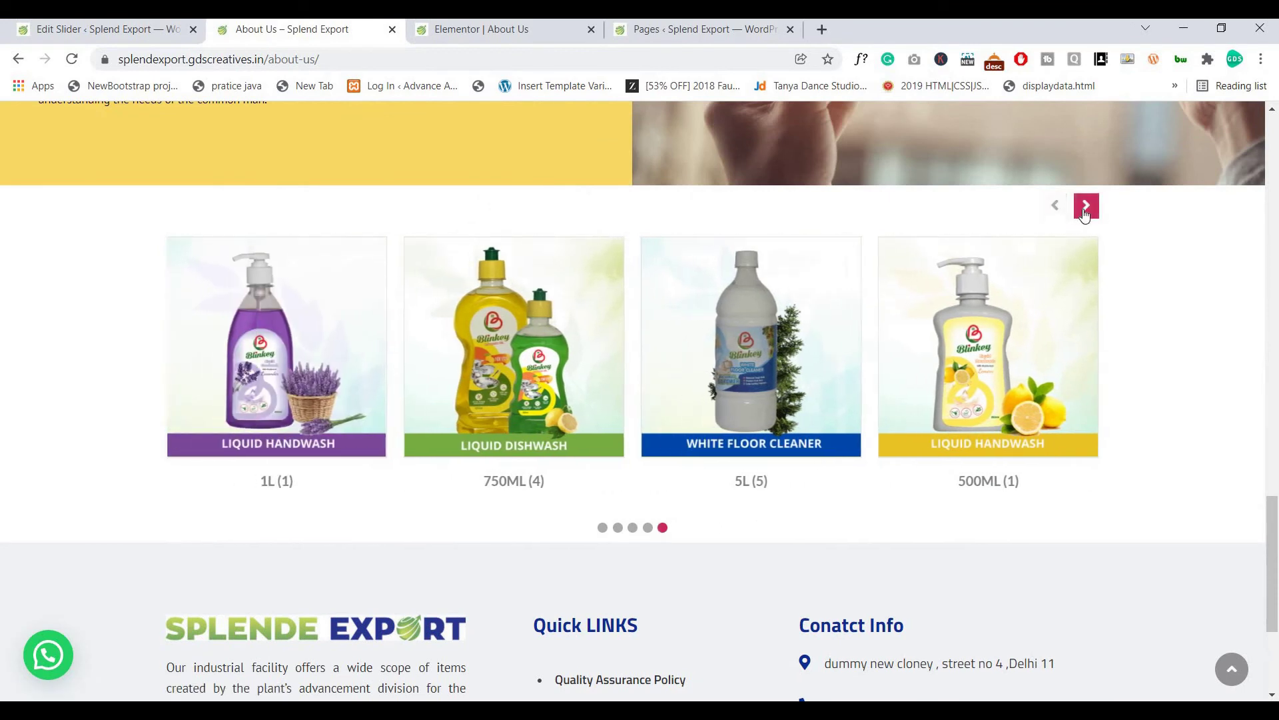
pyautogui.click(1086, 210)
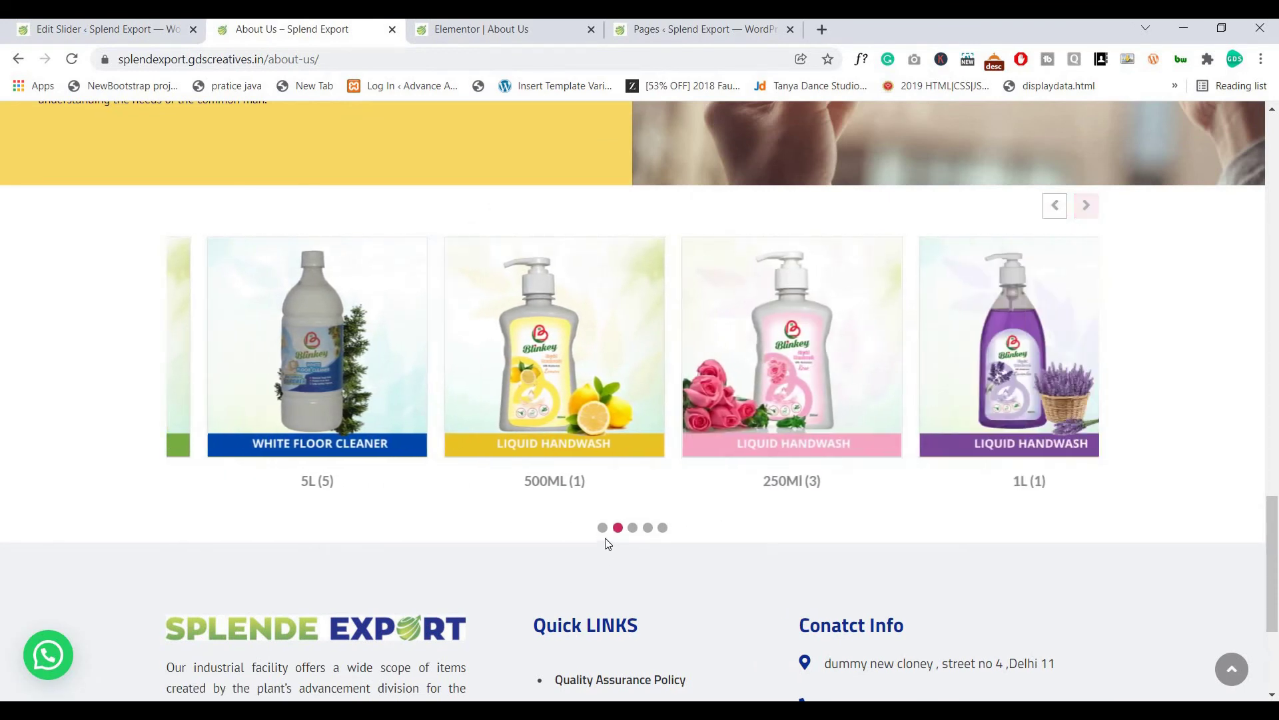
pyautogui.click(603, 528)
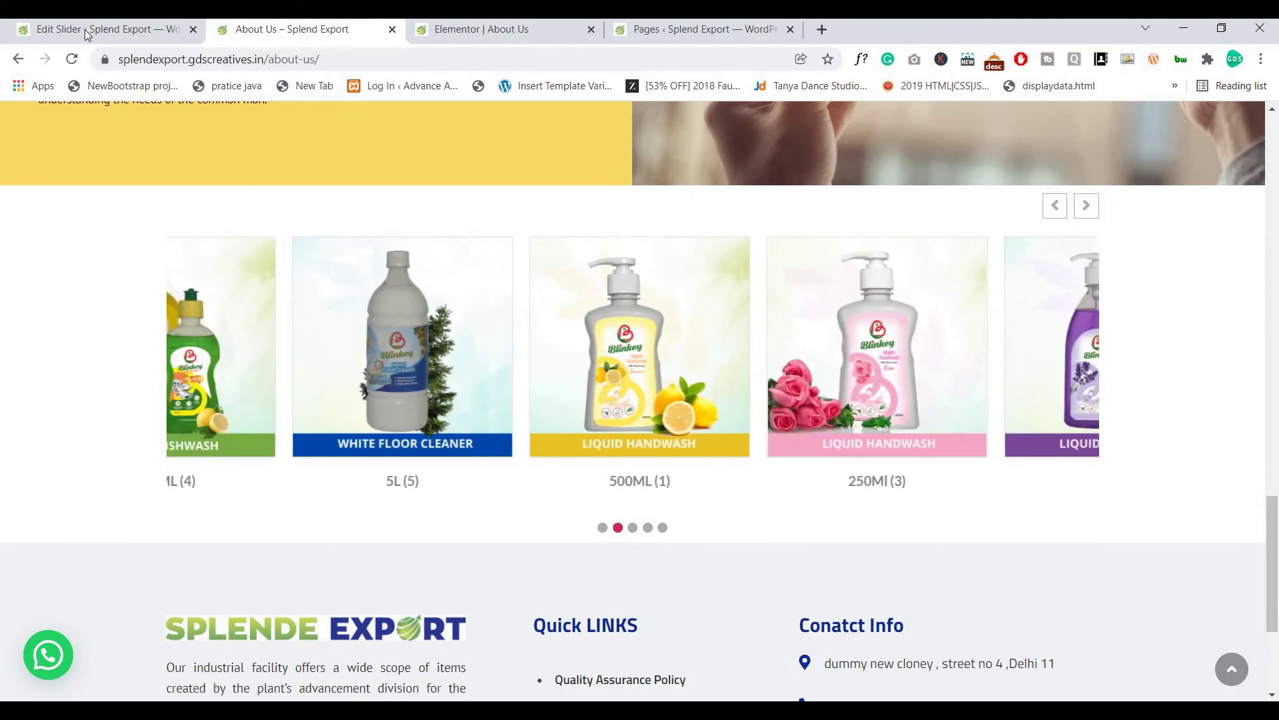
# Step: Review the slider controls' navigation and pagination settings and compare them with the pagination dots on the live About Us page
pyautogui.hotkey('ctrl', 'shift', 'Tab')
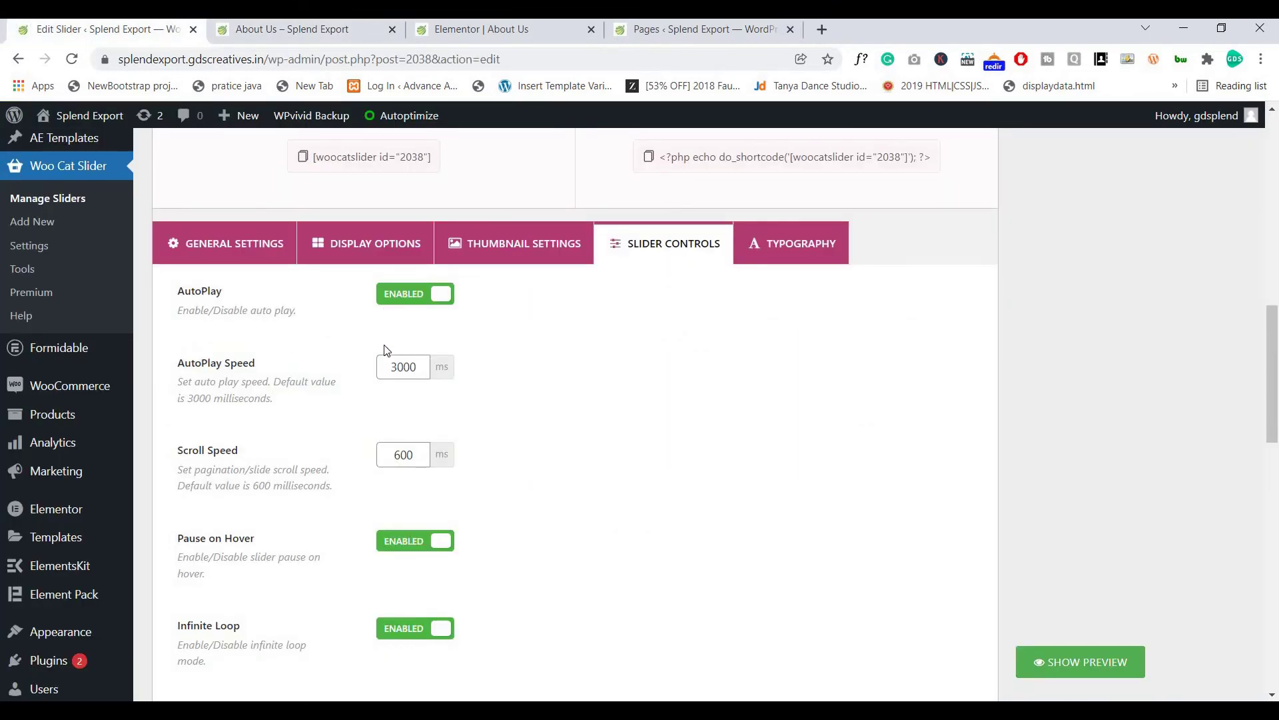
pyautogui.scroll(-10, 387, 350)
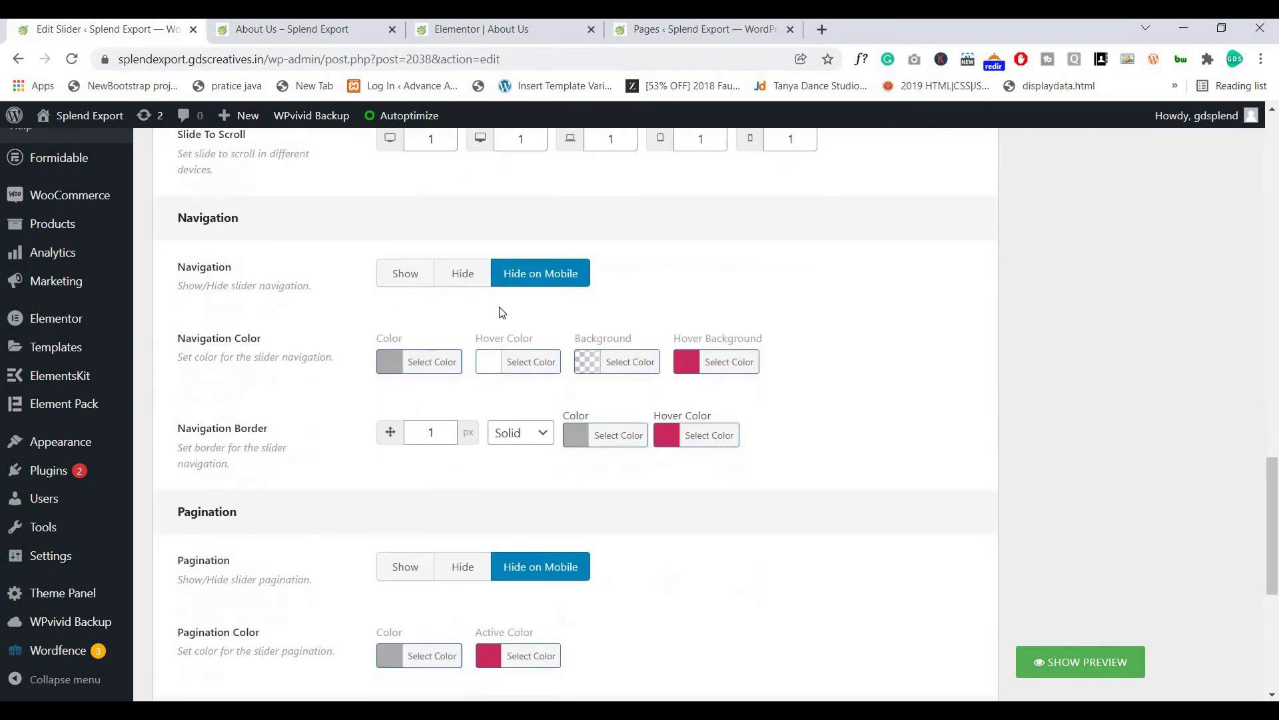
pyautogui.scroll(-3, 456, 400)
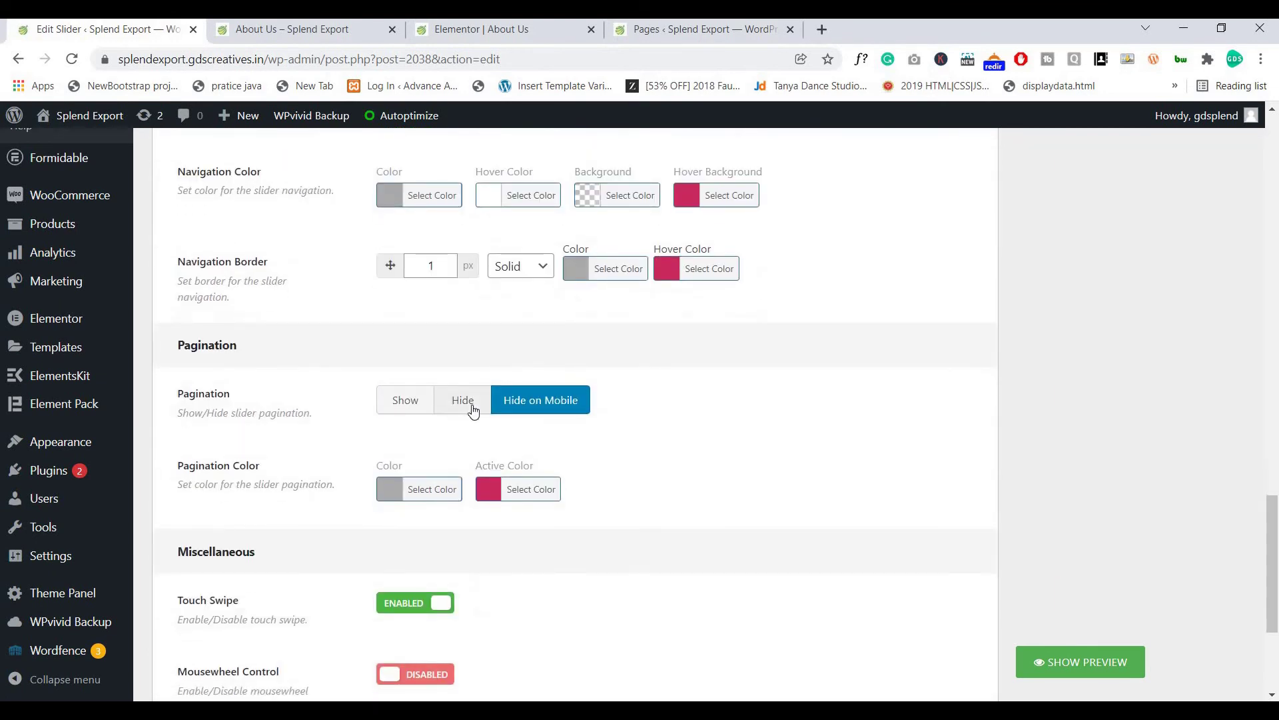
pyautogui.click(294, 35)
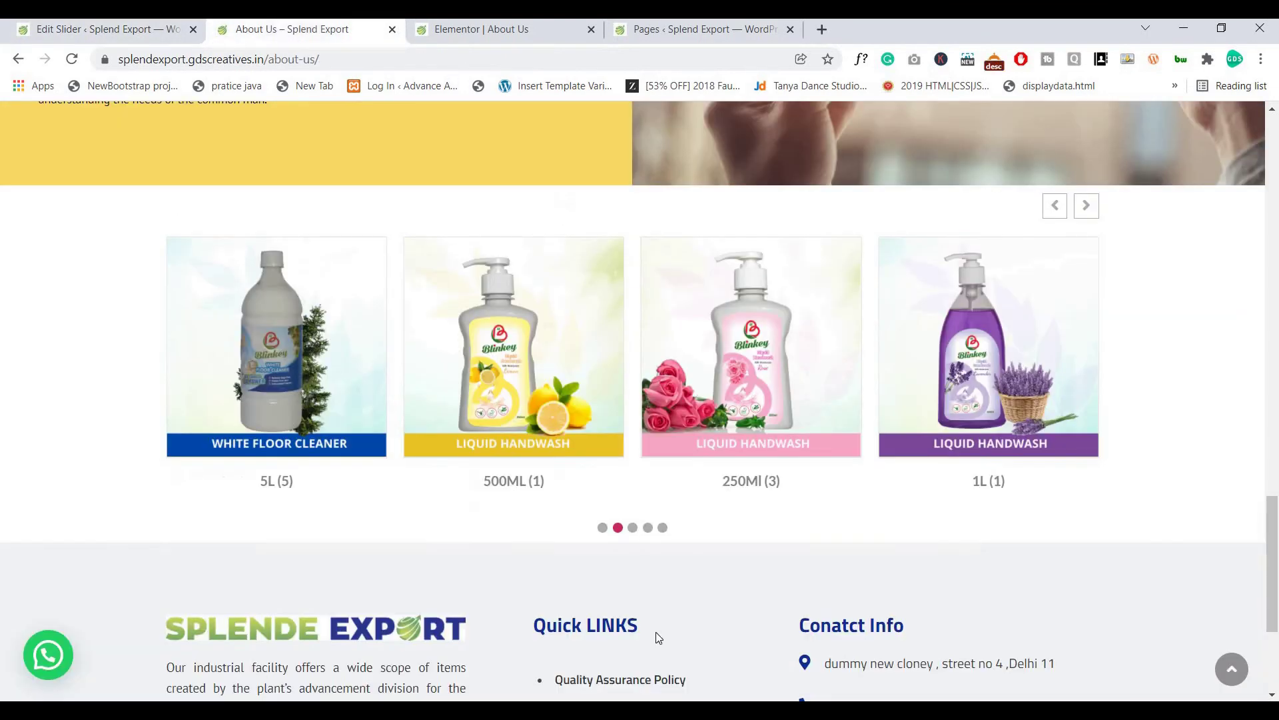
pyautogui.click(633, 527)
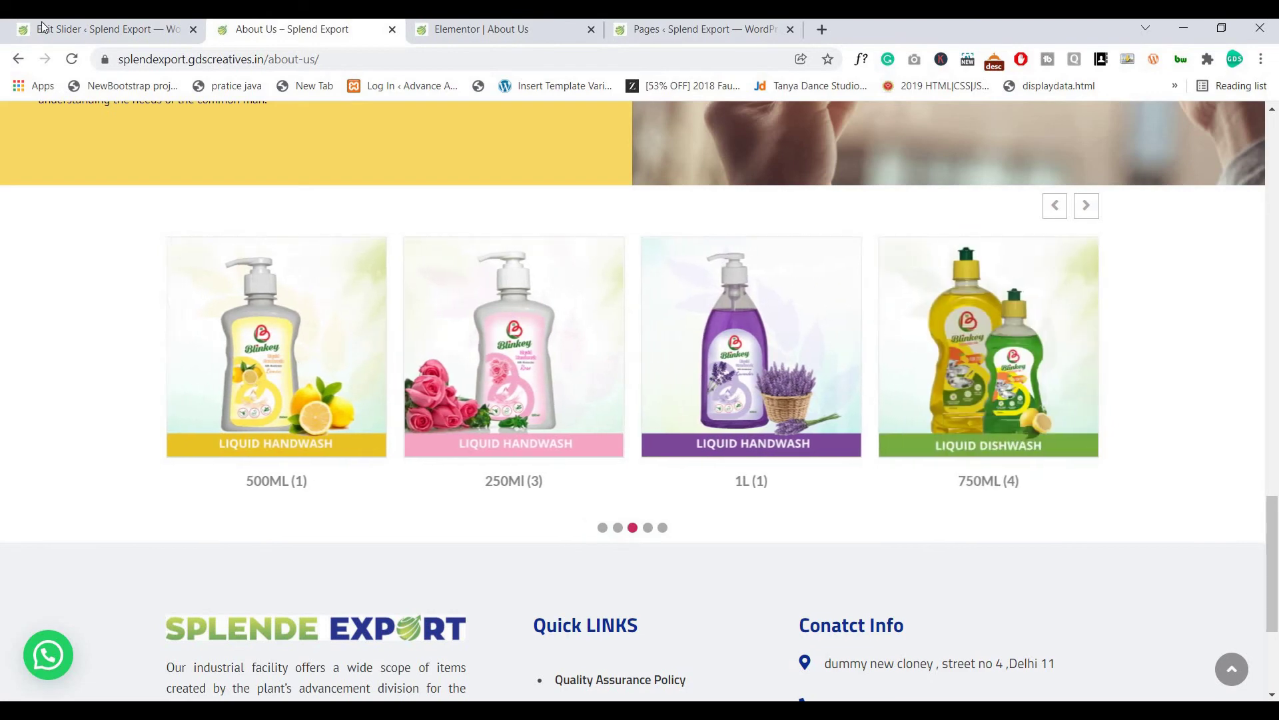
# Step: Set the slider's pagination to Hide, check the navigation and miscellaneous options, and update the Cat Slider
pyautogui.click(42, 27)
pyautogui.click(463, 398)
pyautogui.scroll(2, 408, 359)
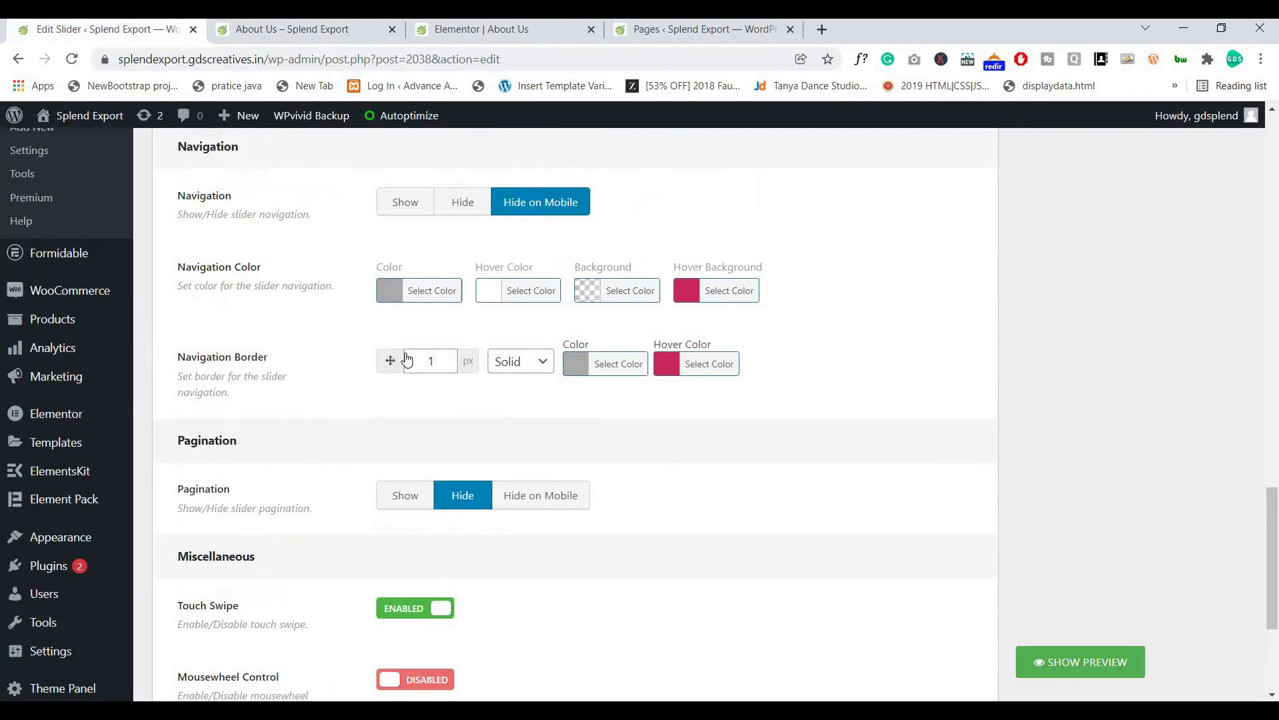
pyautogui.scroll(2, 407, 360)
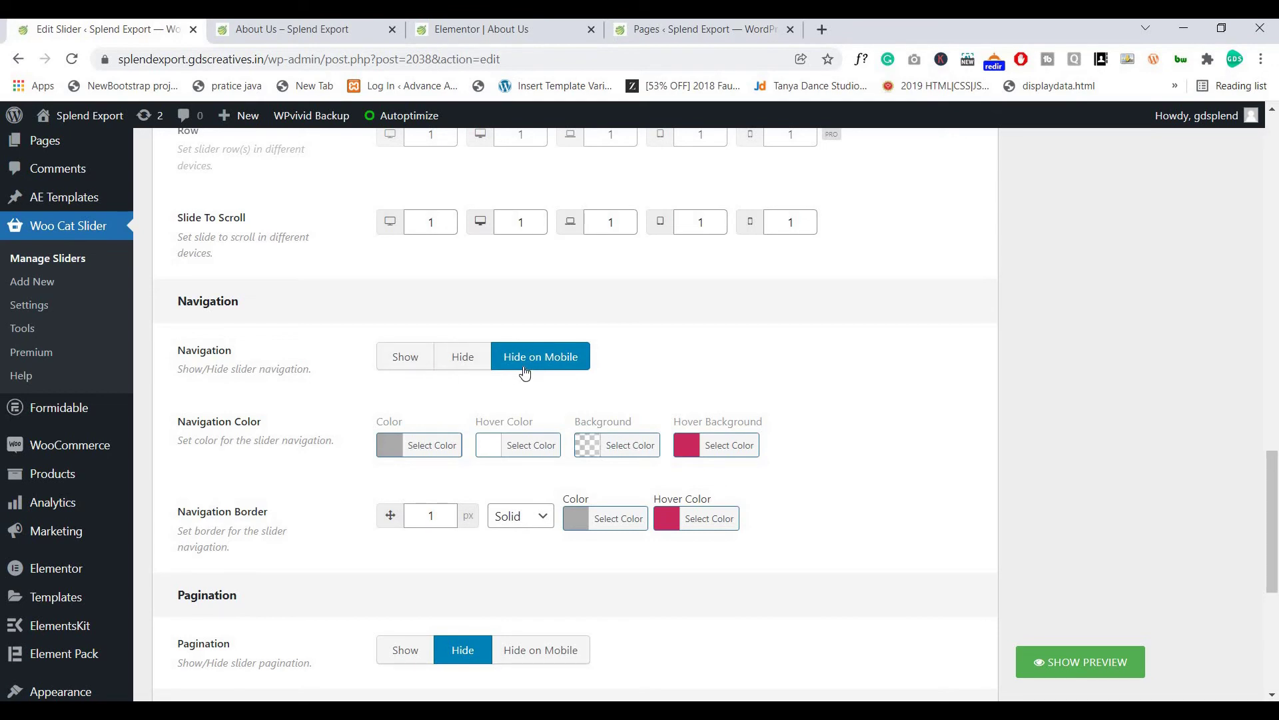
pyautogui.scroll(-5, 370, 390)
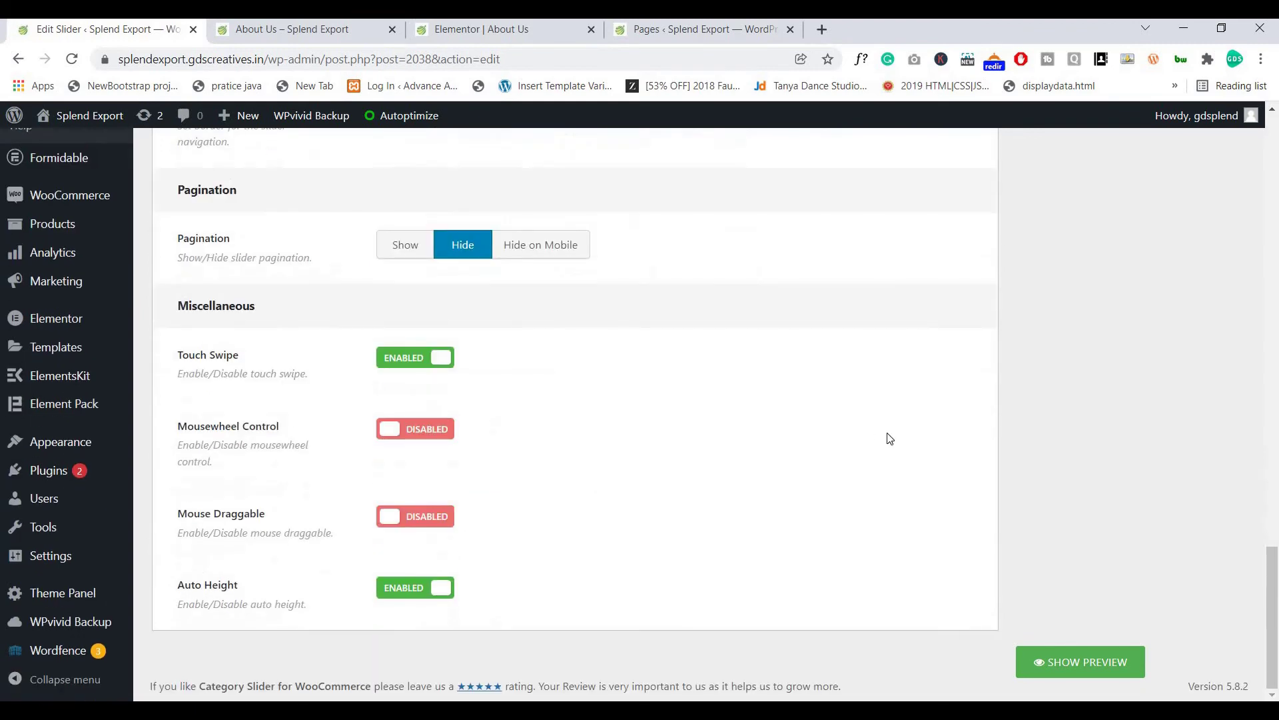
pyautogui.scroll(9, 906, 457)
pyautogui.scroll(10, 906, 457)
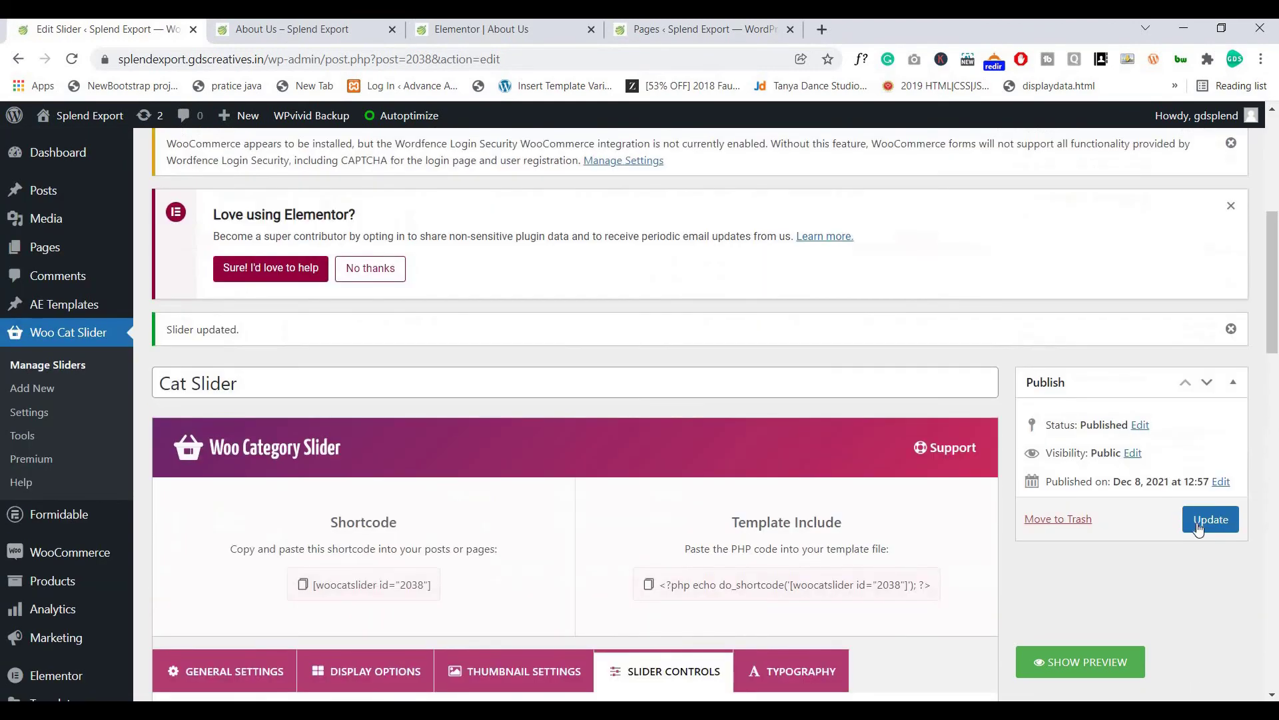
pyautogui.click(1211, 519)
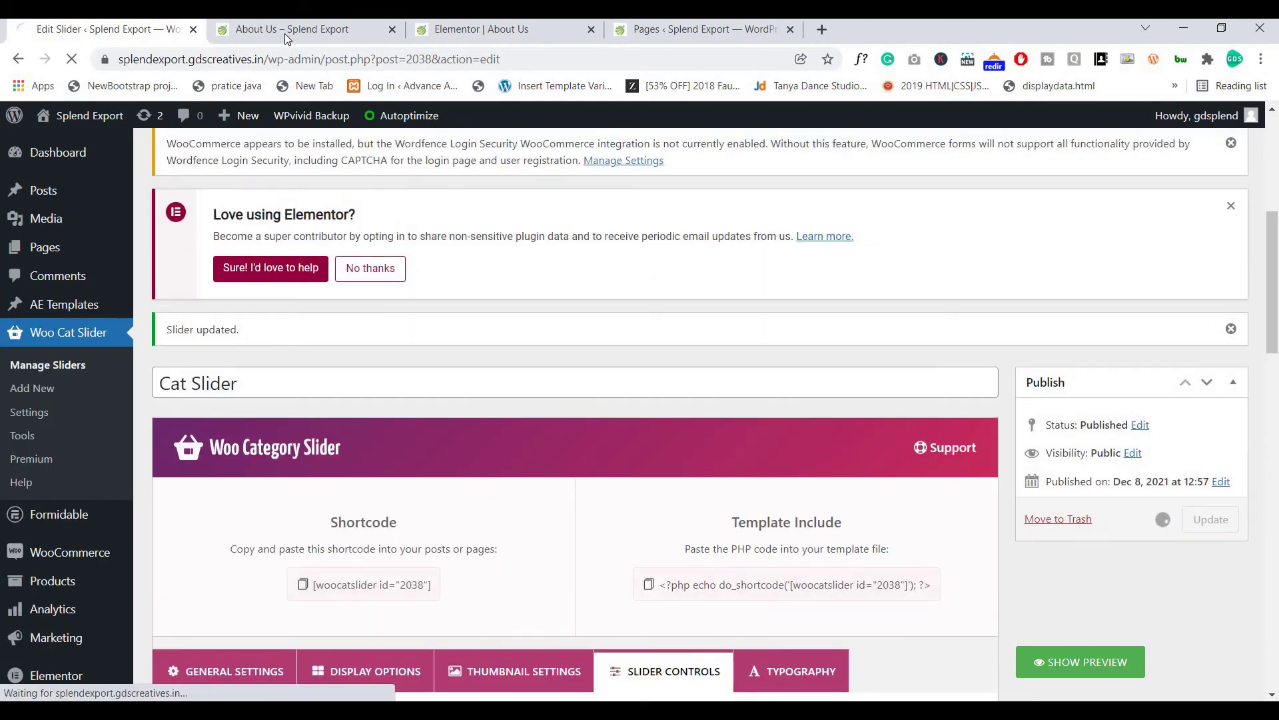
# Step: Reload the live About Us page and test the category slider's next and previous arrows
pyautogui.click(208, 27)
pyautogui.click(73, 59)
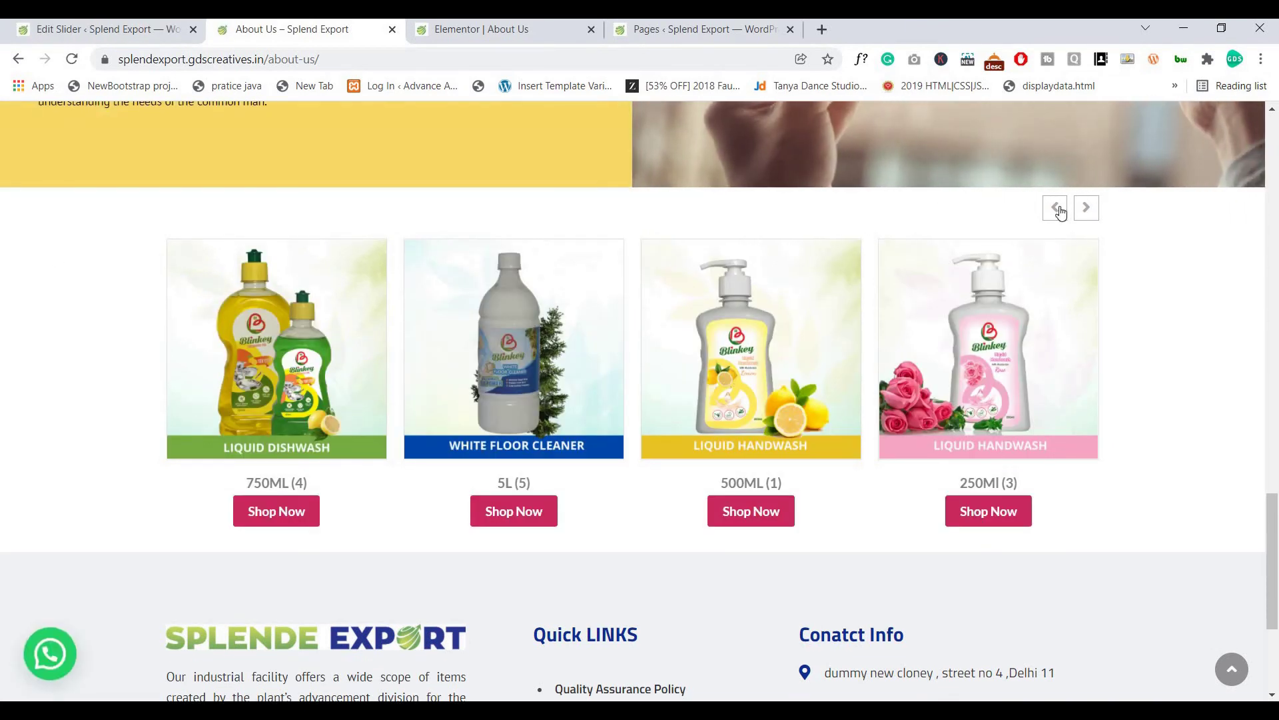
pyautogui.click(1086, 208)
pyautogui.click(1059, 209)
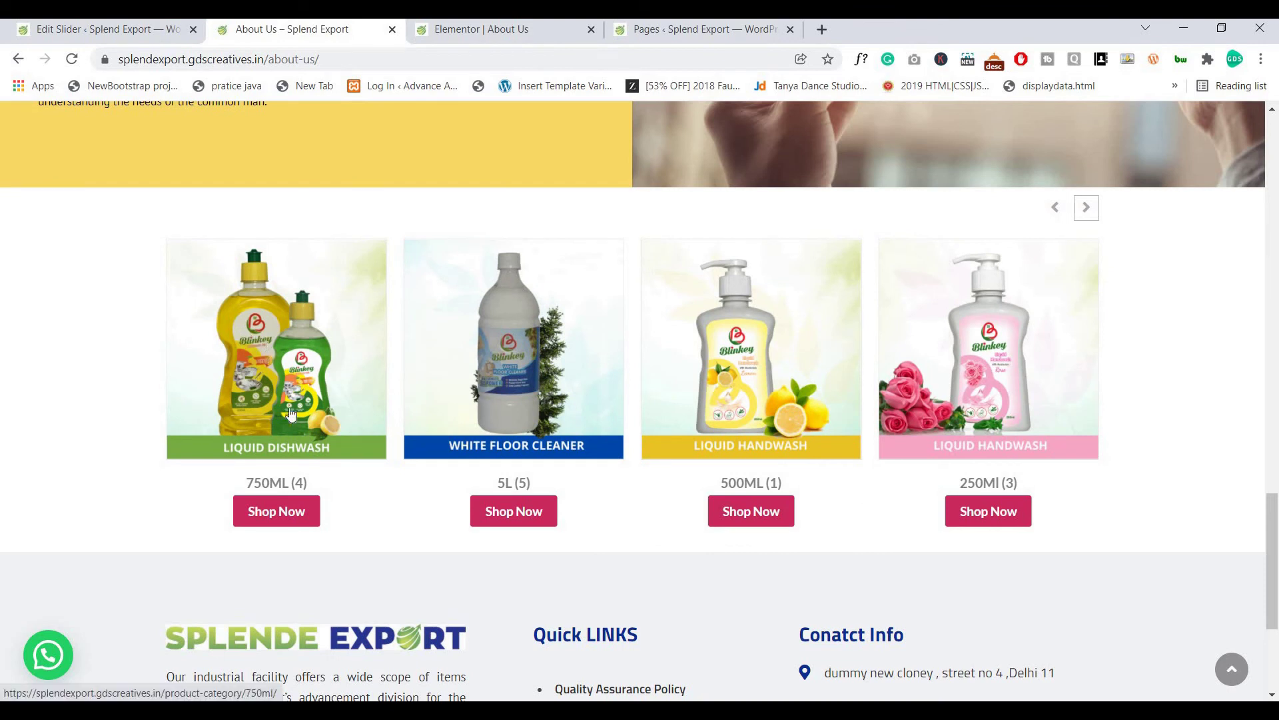
pyautogui.click(292, 515)
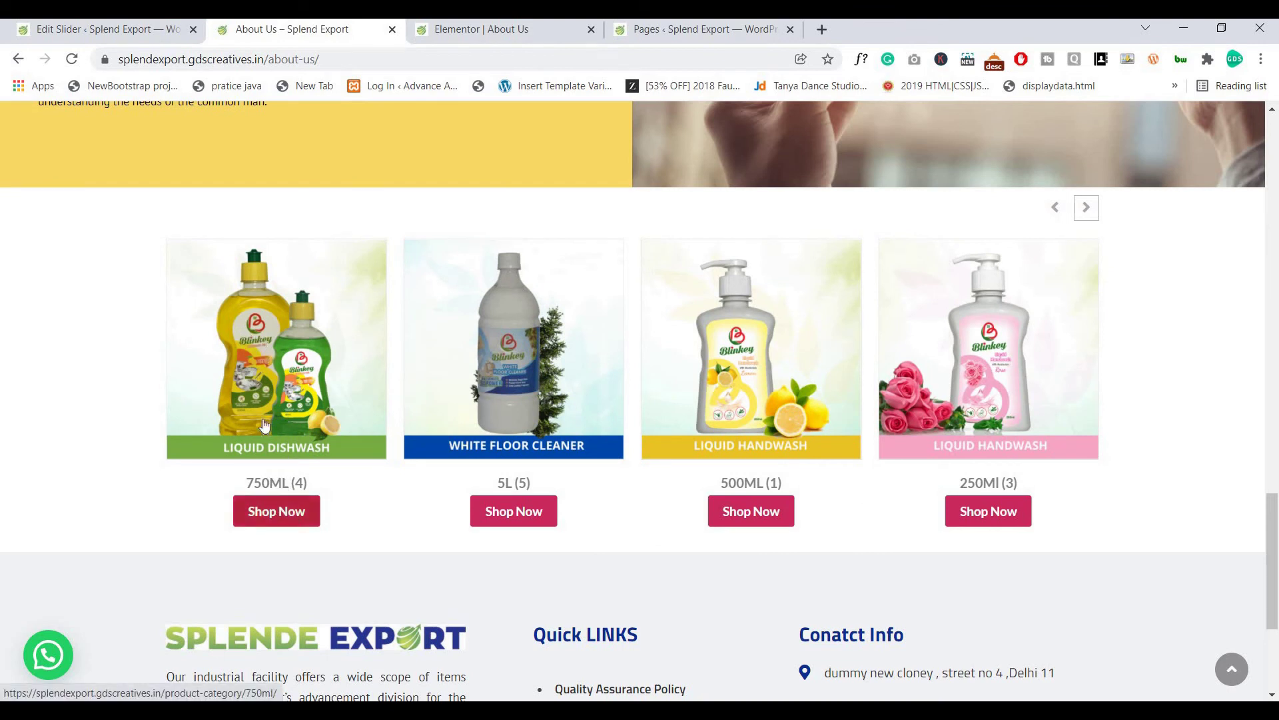
# Step: Review the full list of slider controls, from AutoPlay to Auto Height, and view the category slider on the live About Us page
pyautogui.click(154, 29)
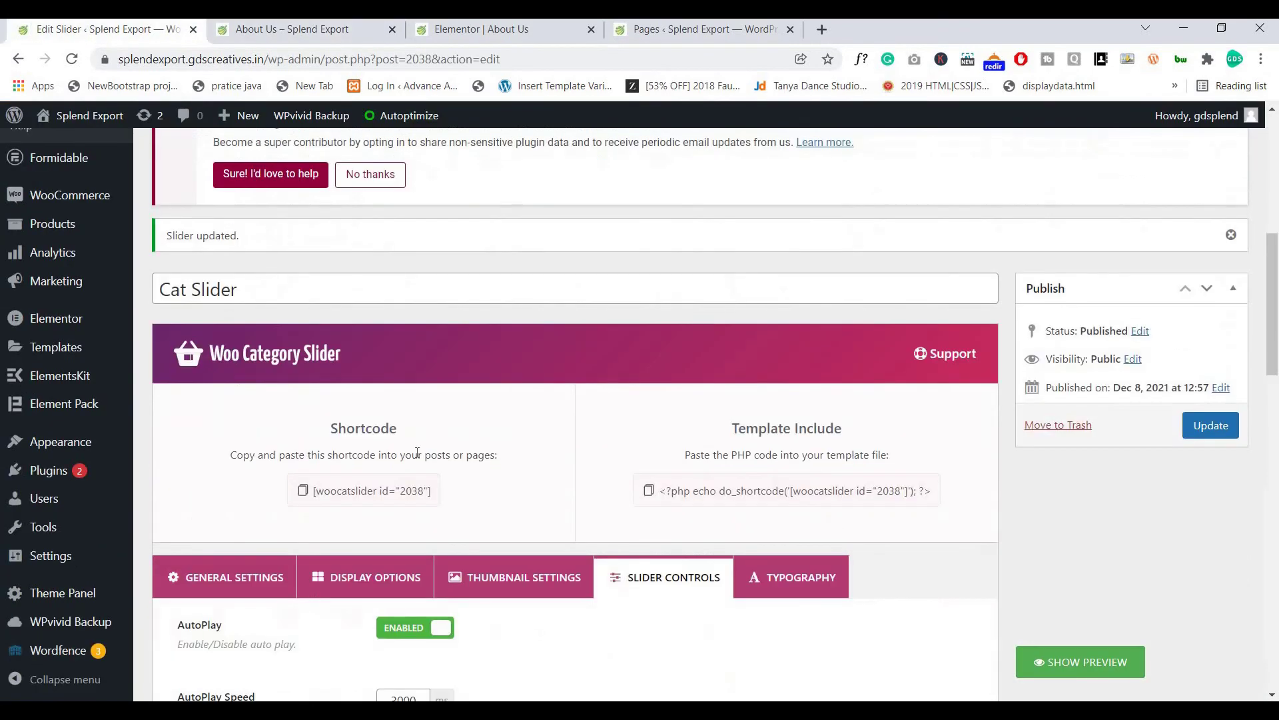
pyautogui.scroll(-10, 418, 452)
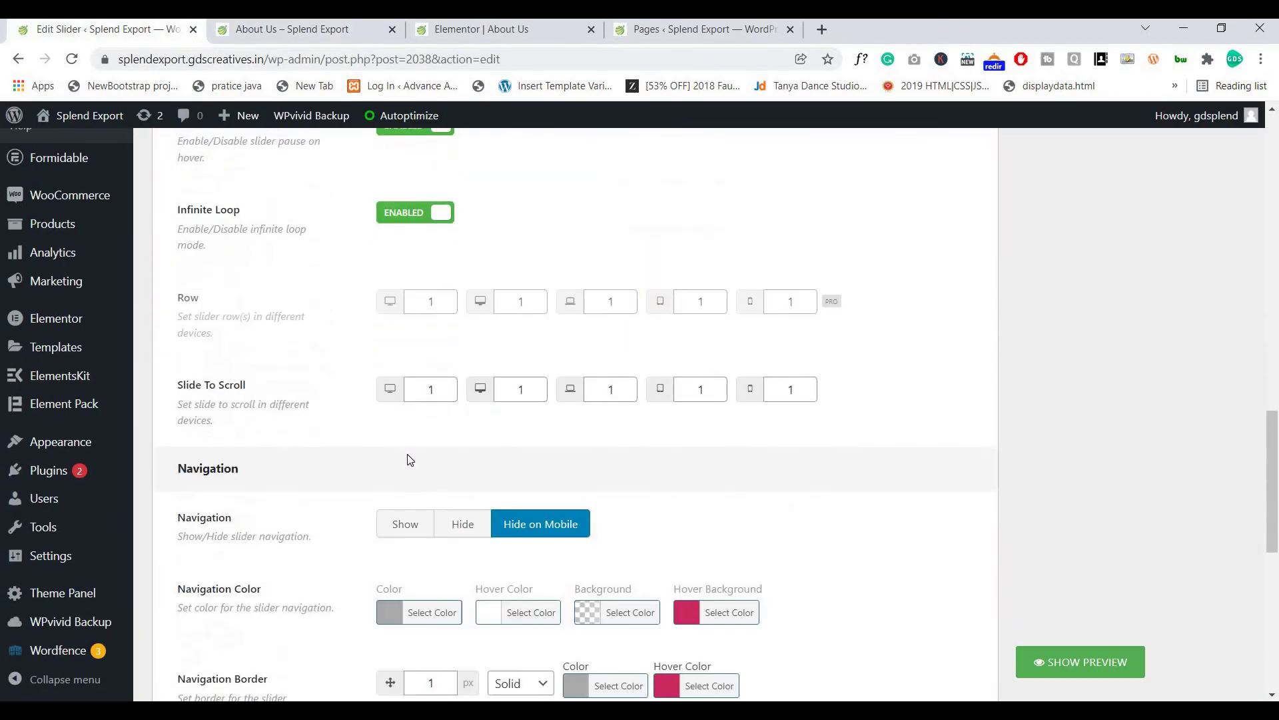
pyautogui.scroll(-9, 410, 460)
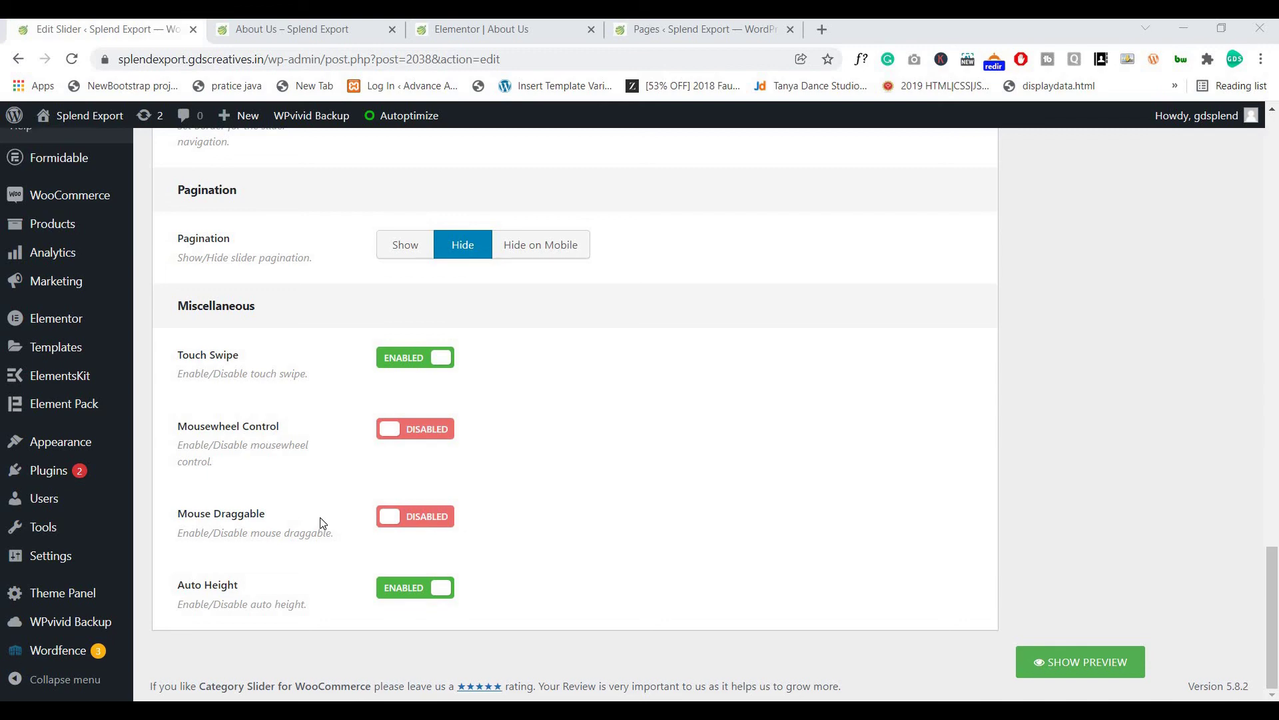
pyautogui.scroll(20, 320, 530)
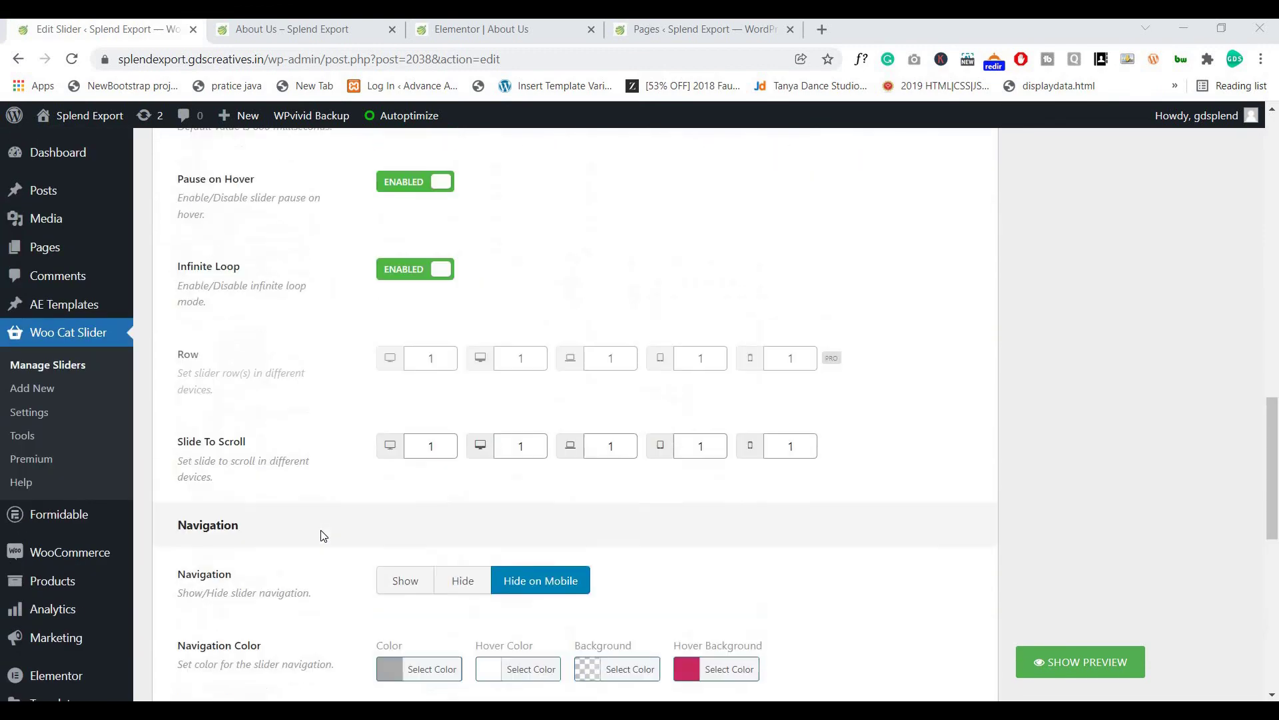
pyautogui.scroll(-3, 322, 526)
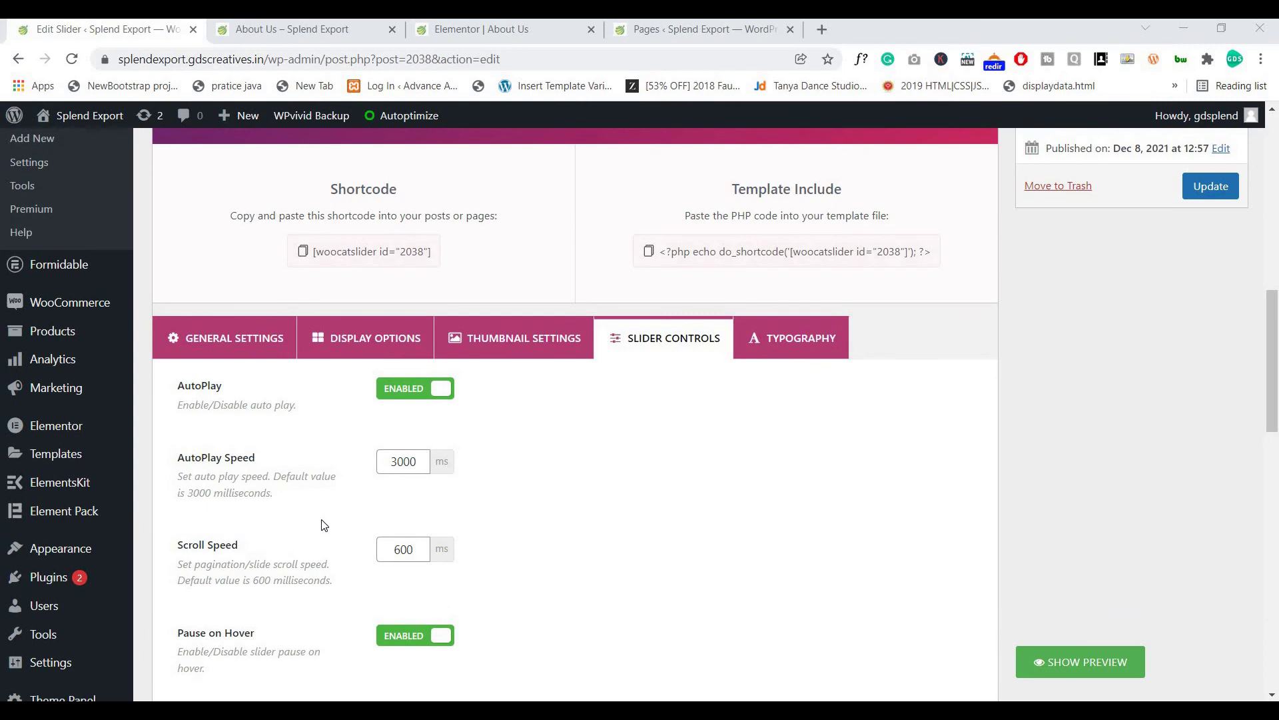
pyautogui.click(232, 44)
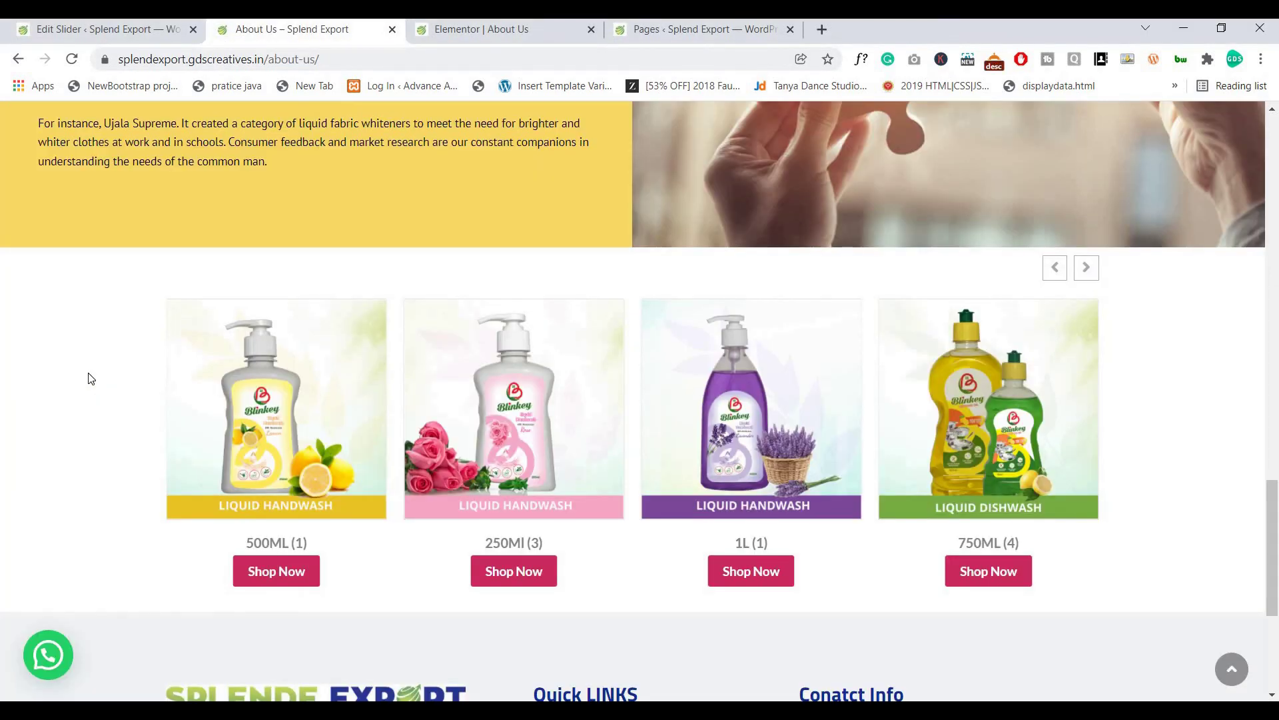
pyautogui.scroll(-1, 91, 379)
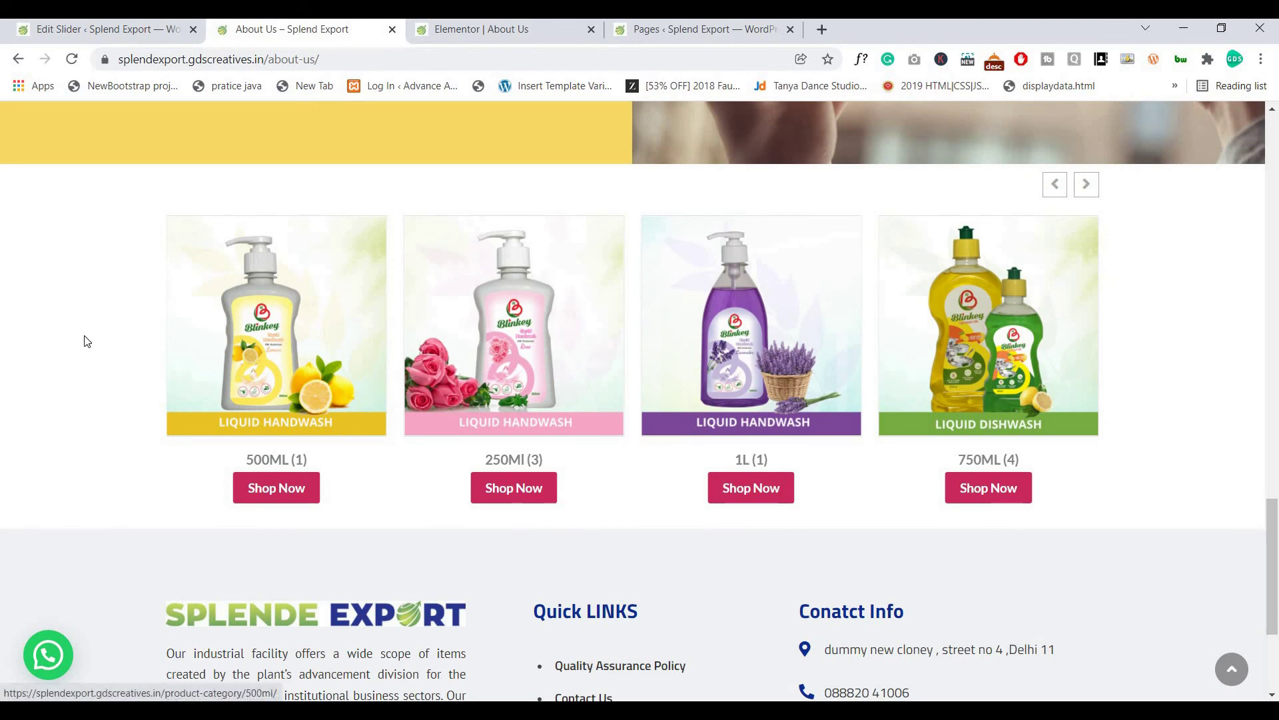